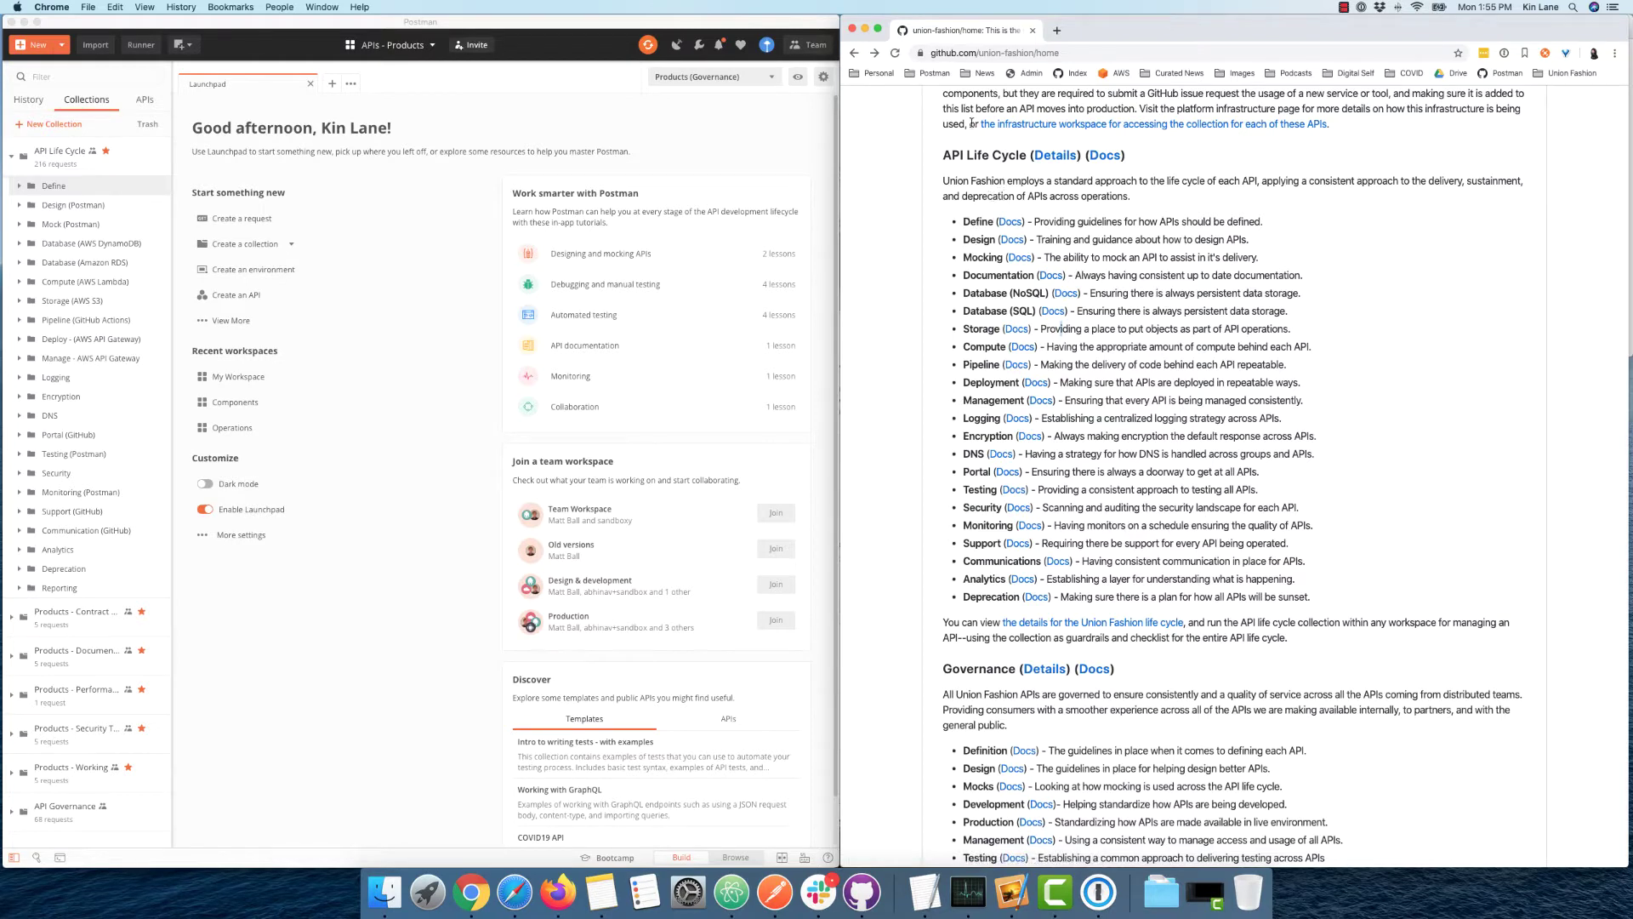
# Step: Review the Infrastructure and API Life Cycle sections of the union-fashion home page, highlighting the life cycle entries from Define to Management
pyautogui.scroll(5, 1008, 221)
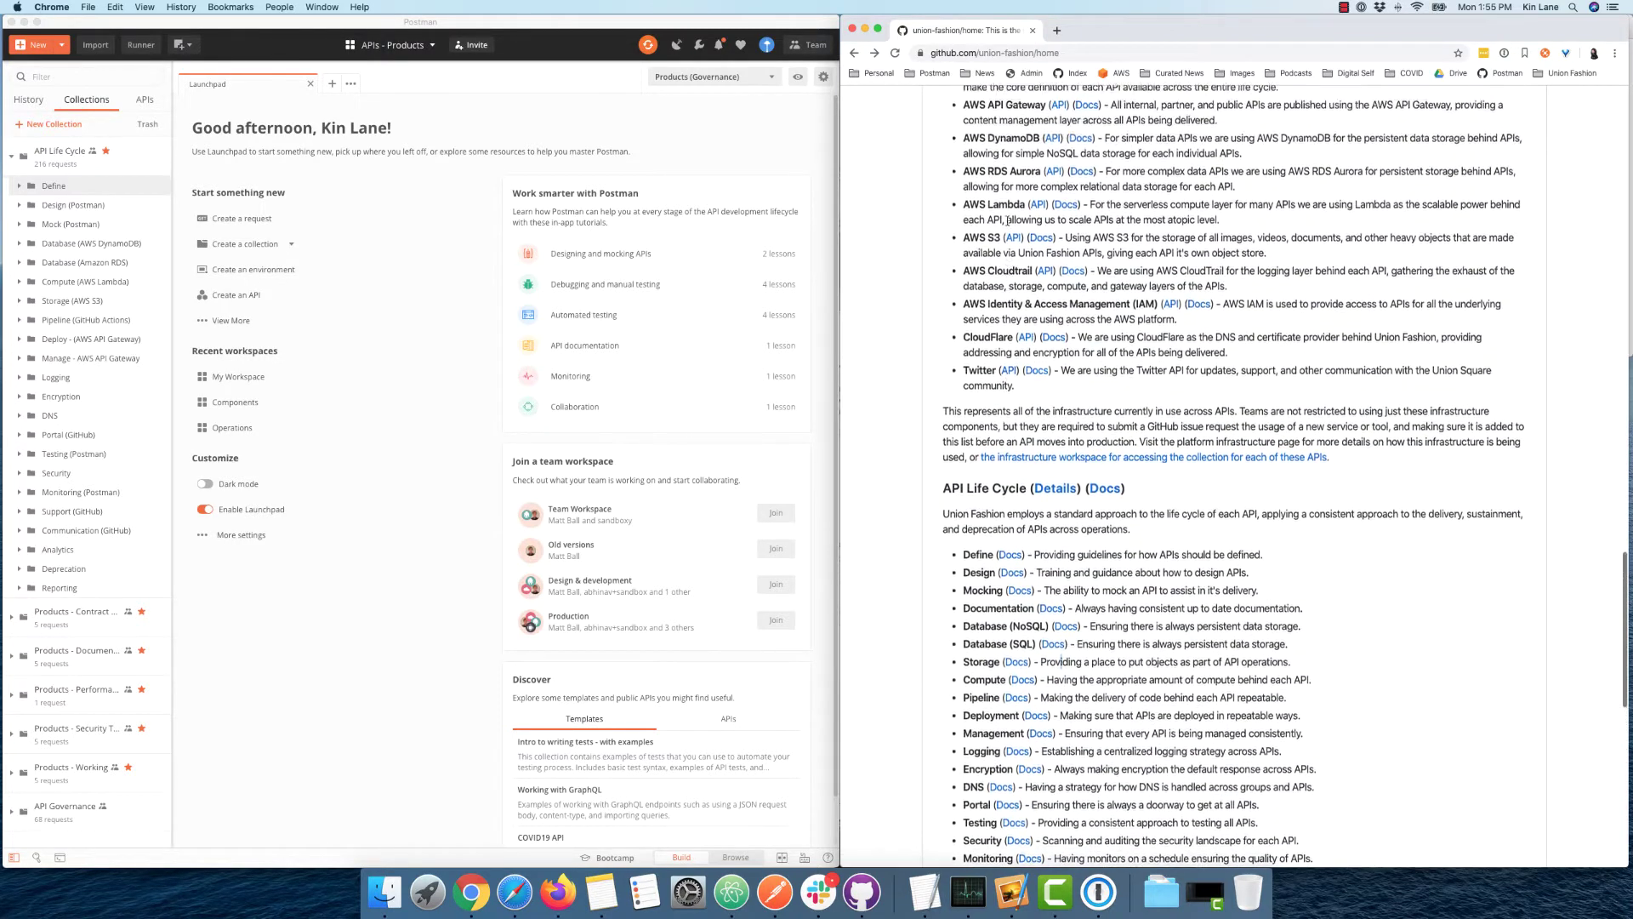
pyautogui.scroll(3, 1008, 222)
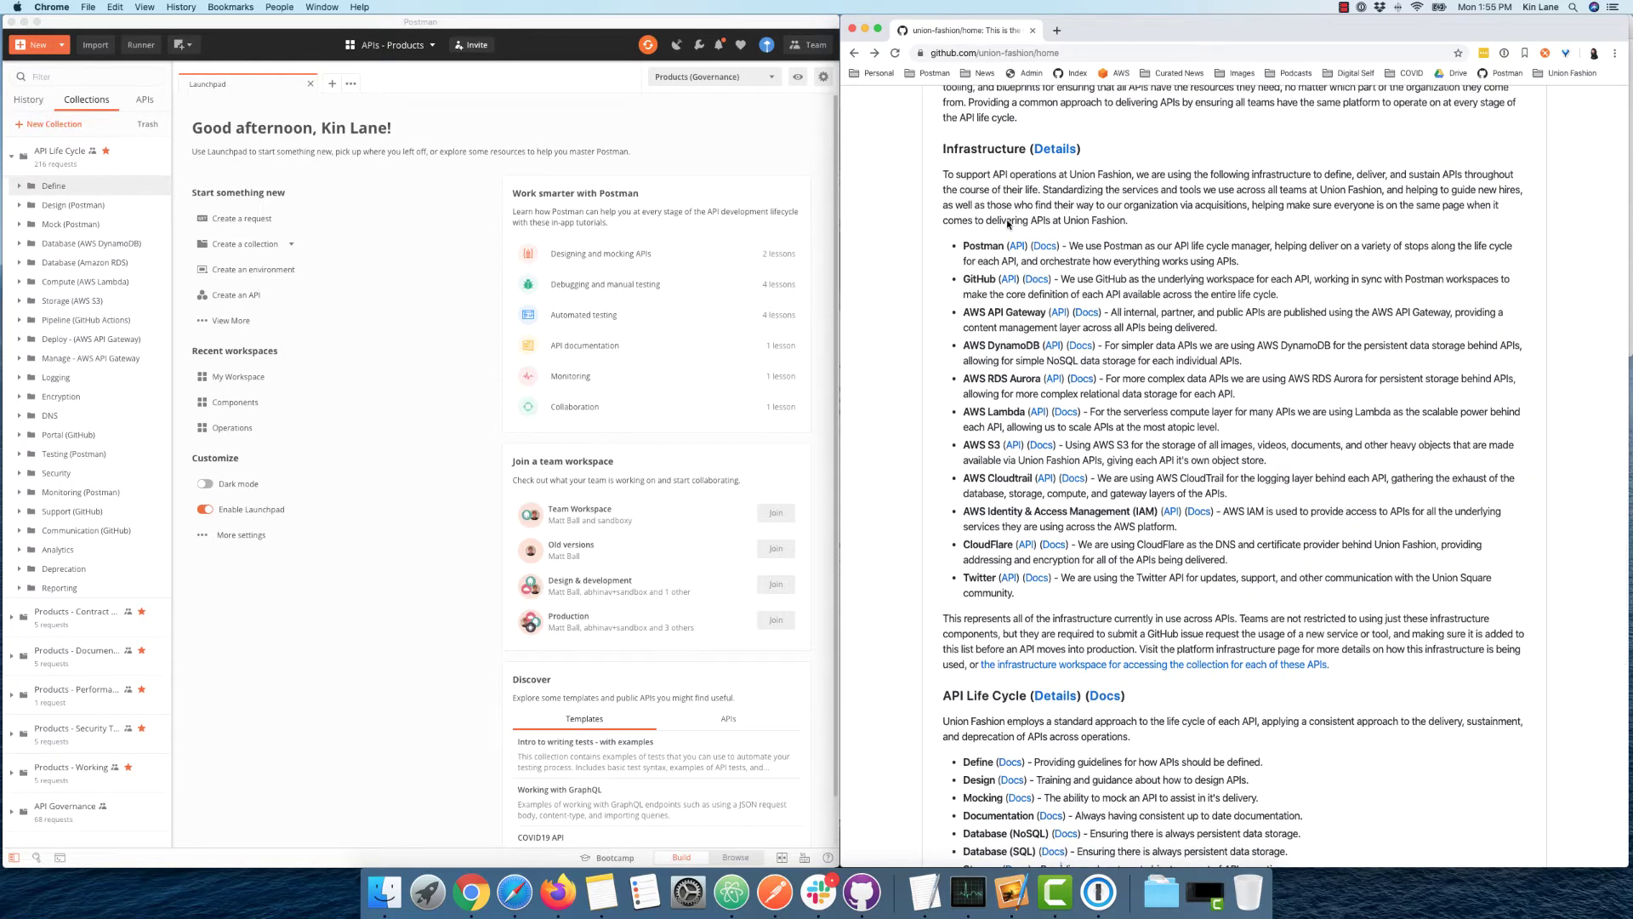
pyautogui.scroll(-6, 1008, 223)
pyautogui.scroll(-1, 1008, 221)
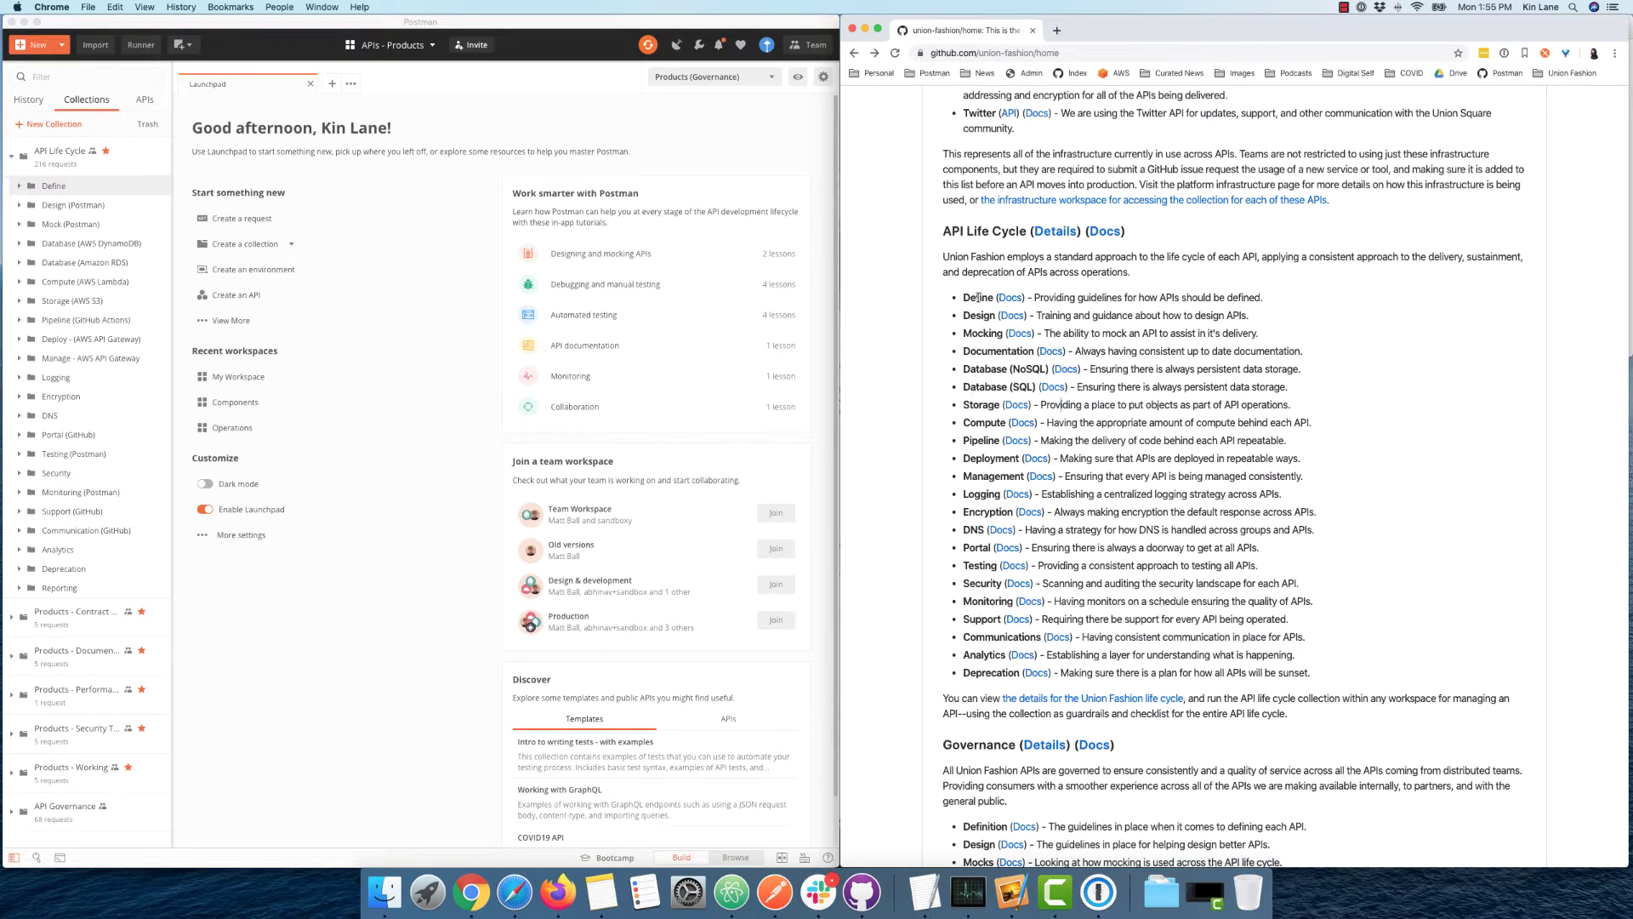
pyautogui.moveTo(967, 295); pyautogui.dragTo(1032, 472)
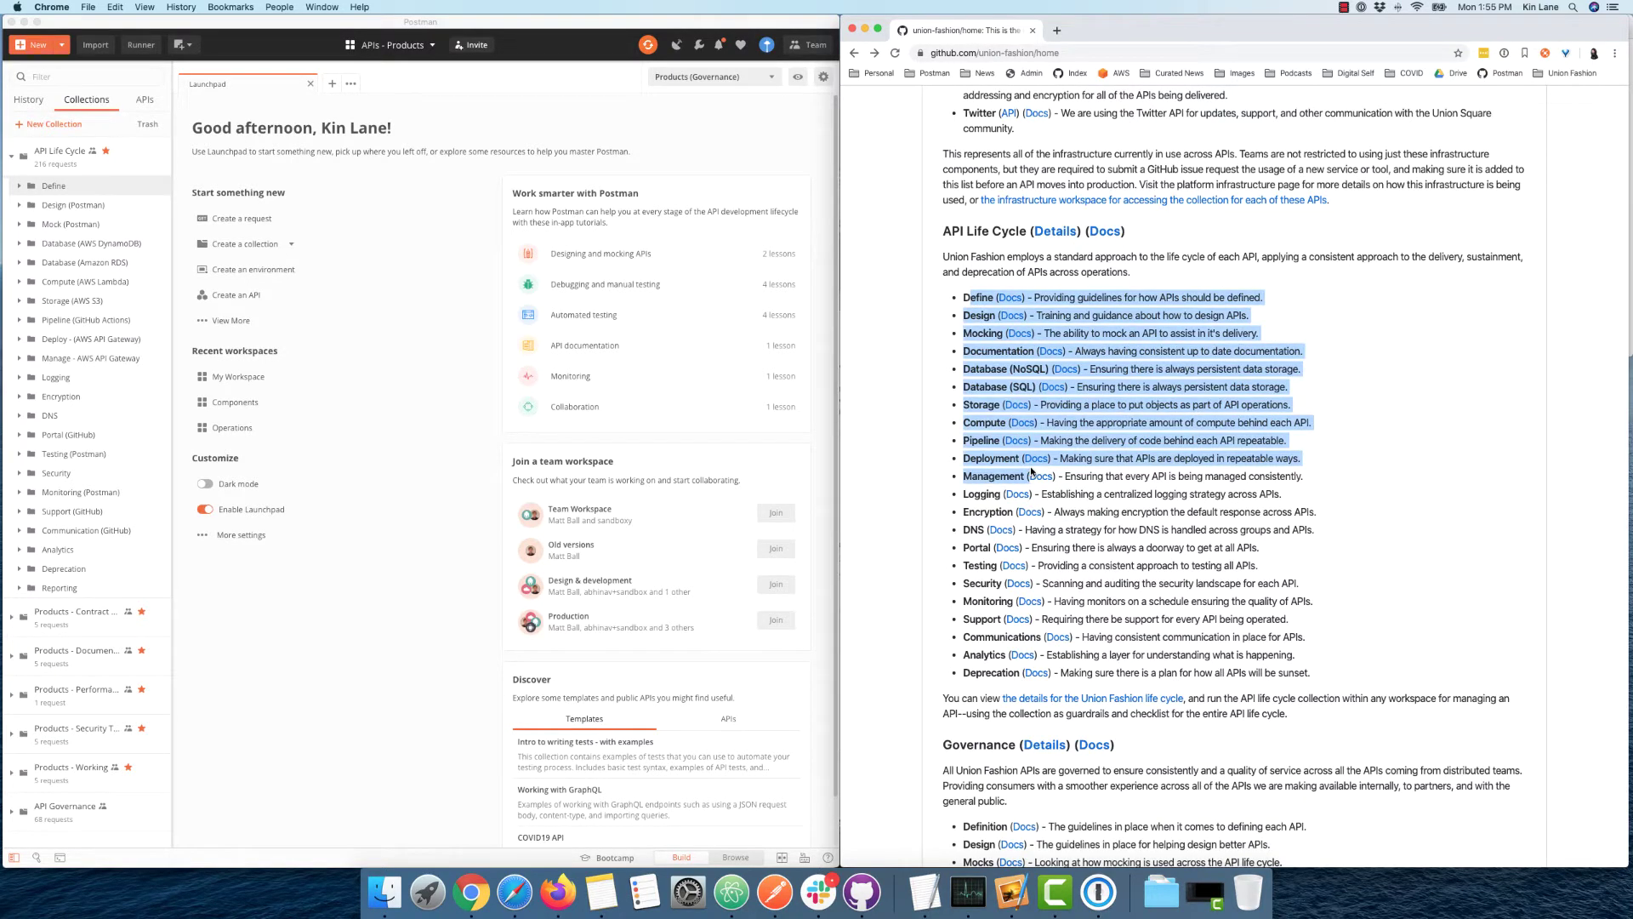
pyautogui.click(1025, 468)
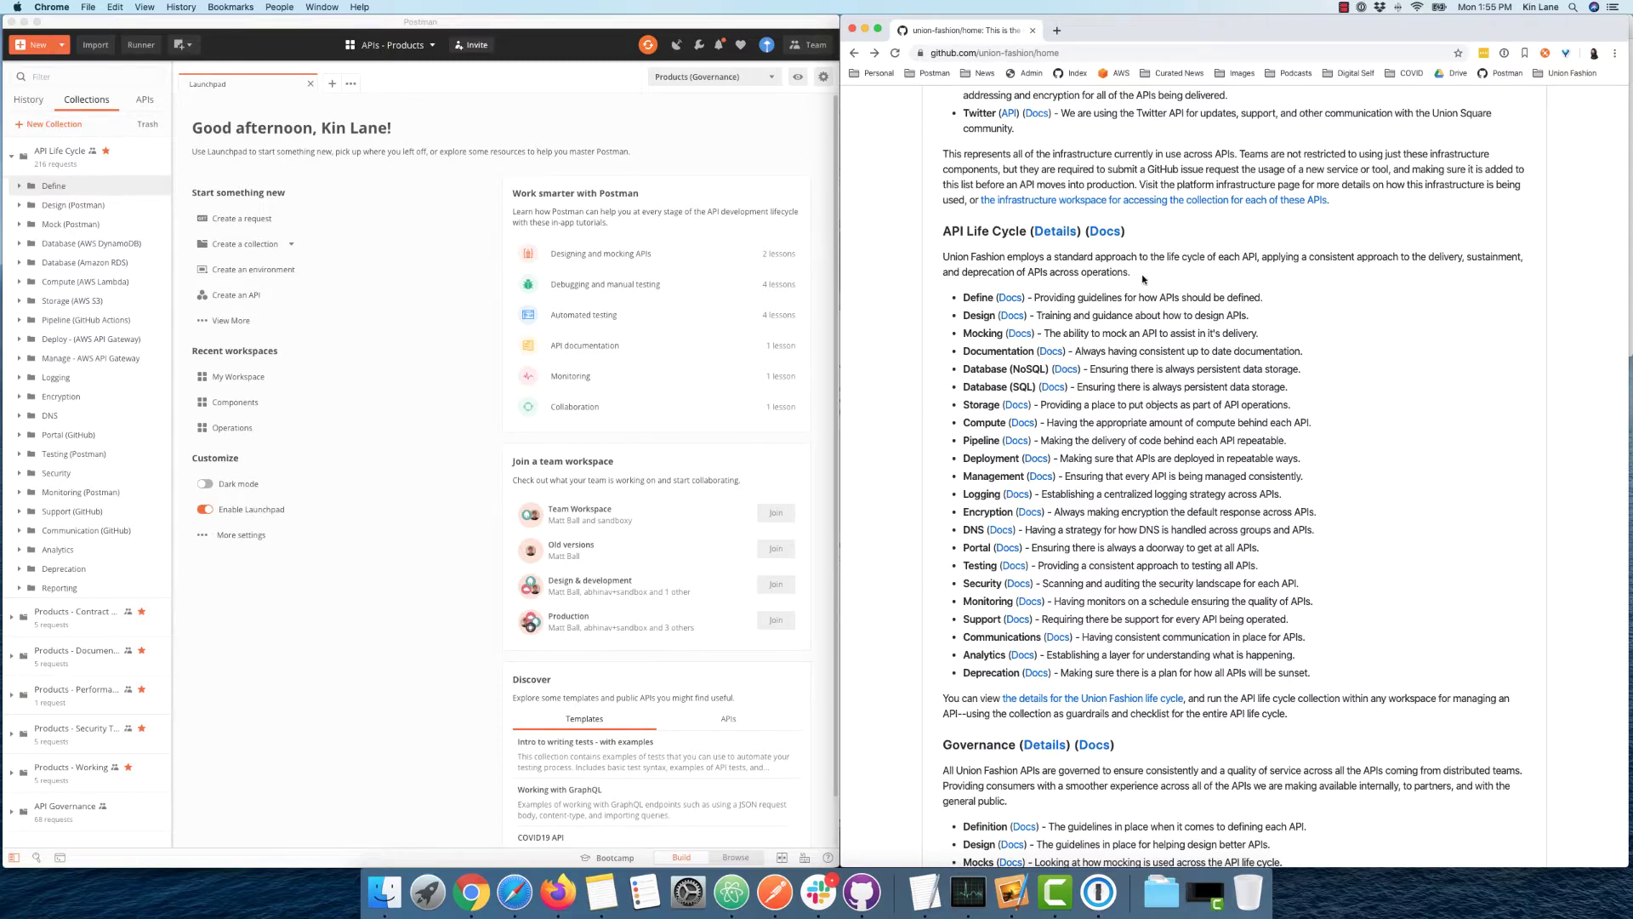
# Step: Open the API Life Cycle section's documentation in a new browser tab and view it
pyautogui.rightClick(1105, 232)
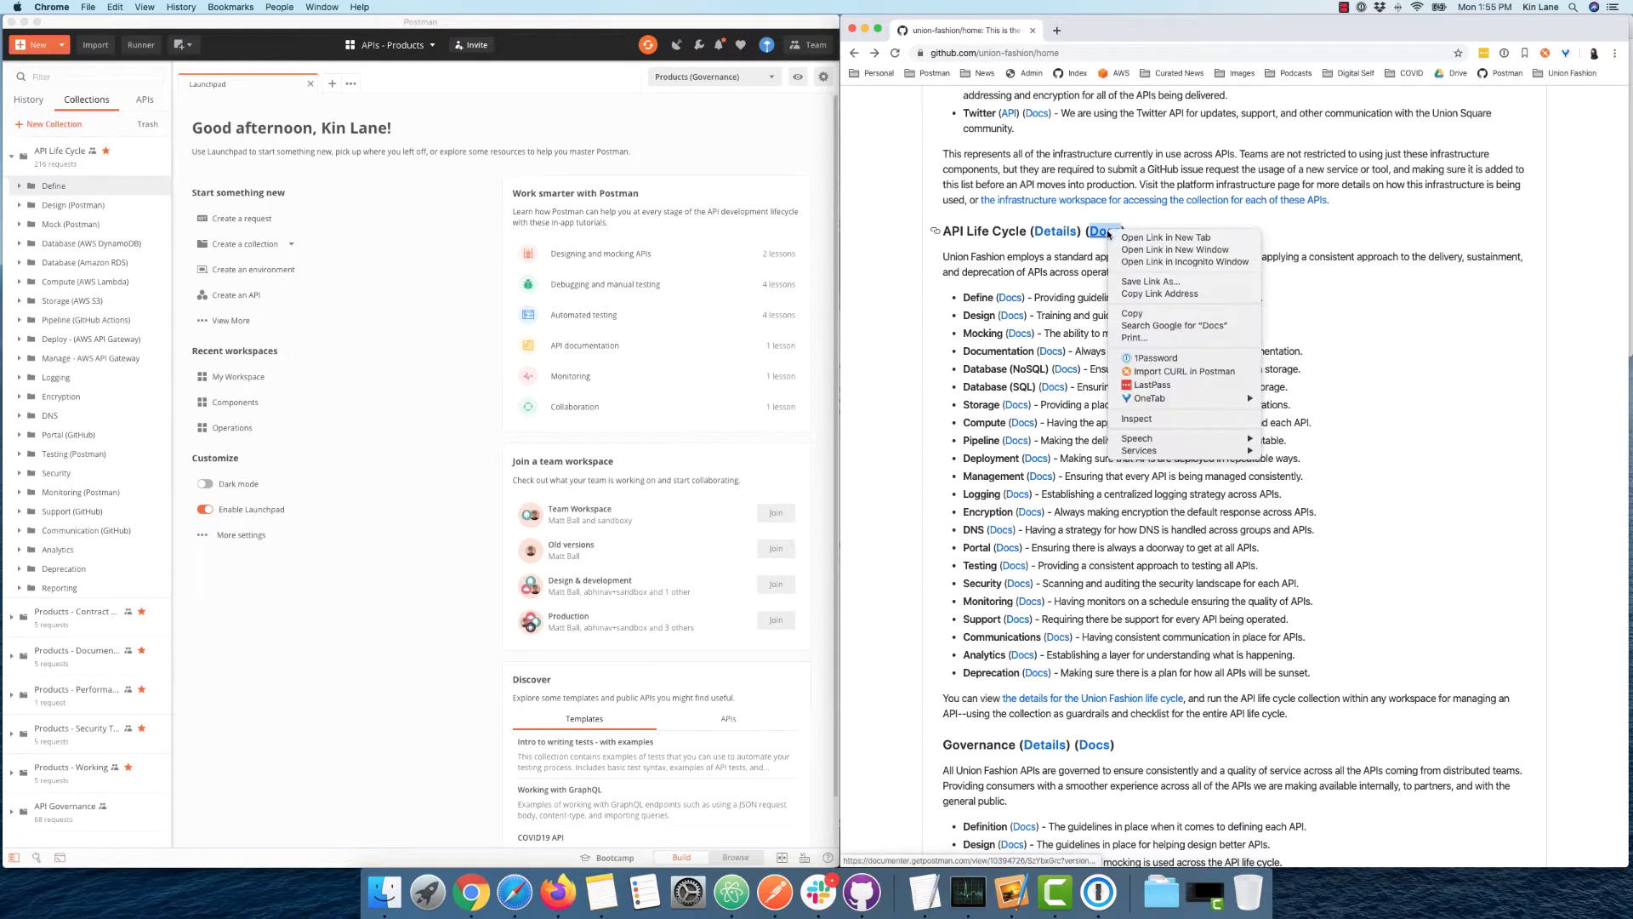
pyautogui.click(1151, 239)
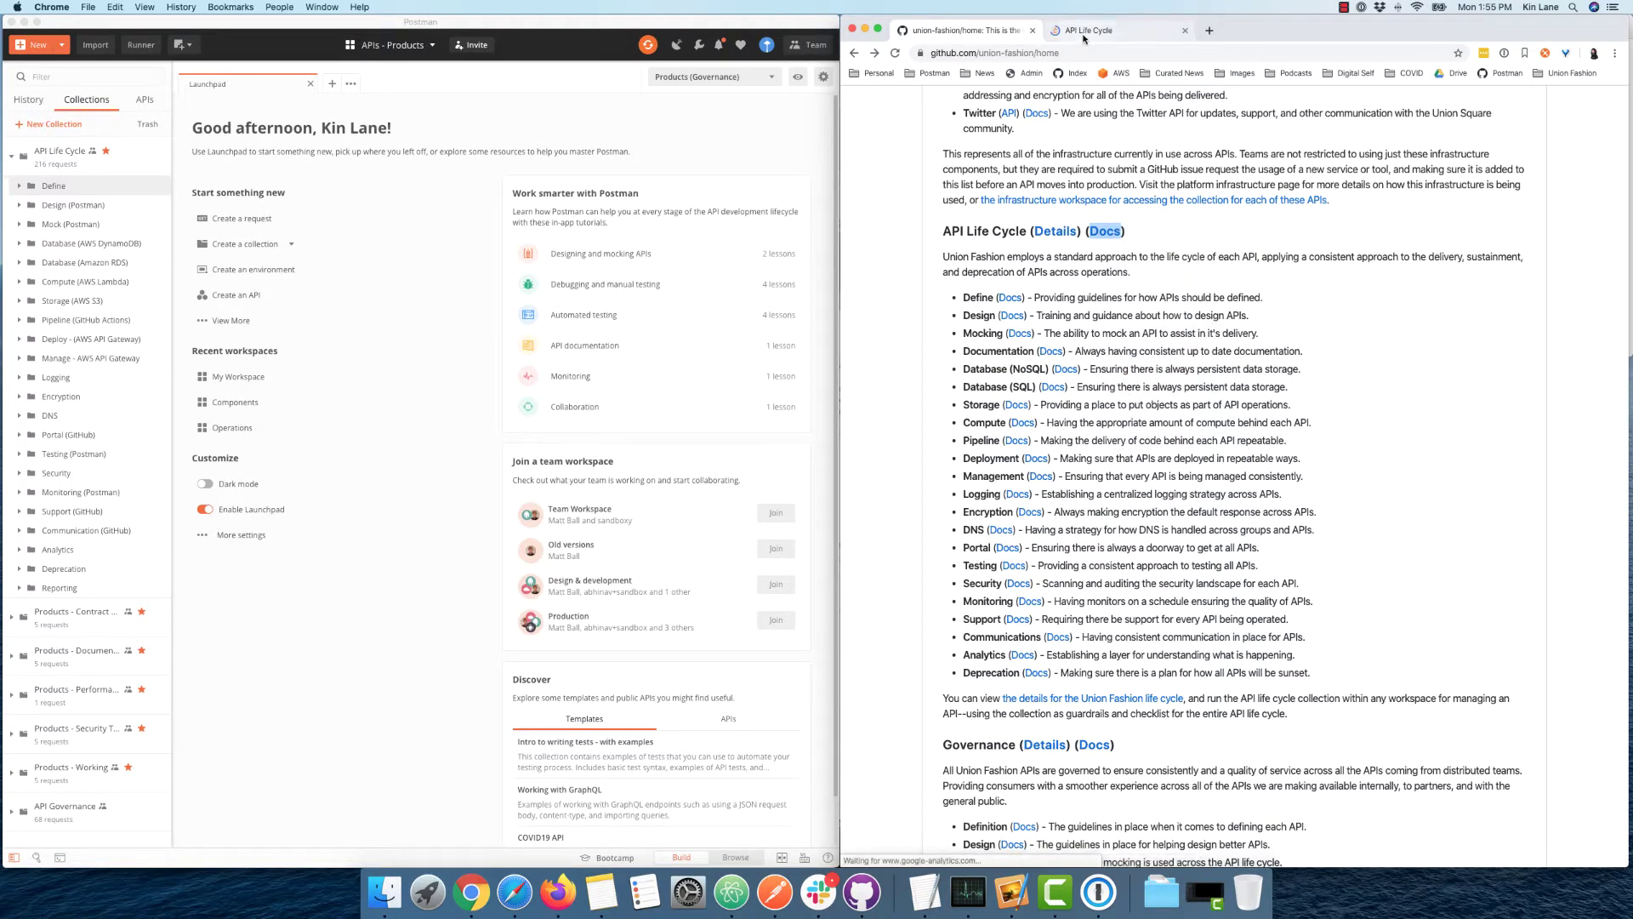
pyautogui.click(1084, 34)
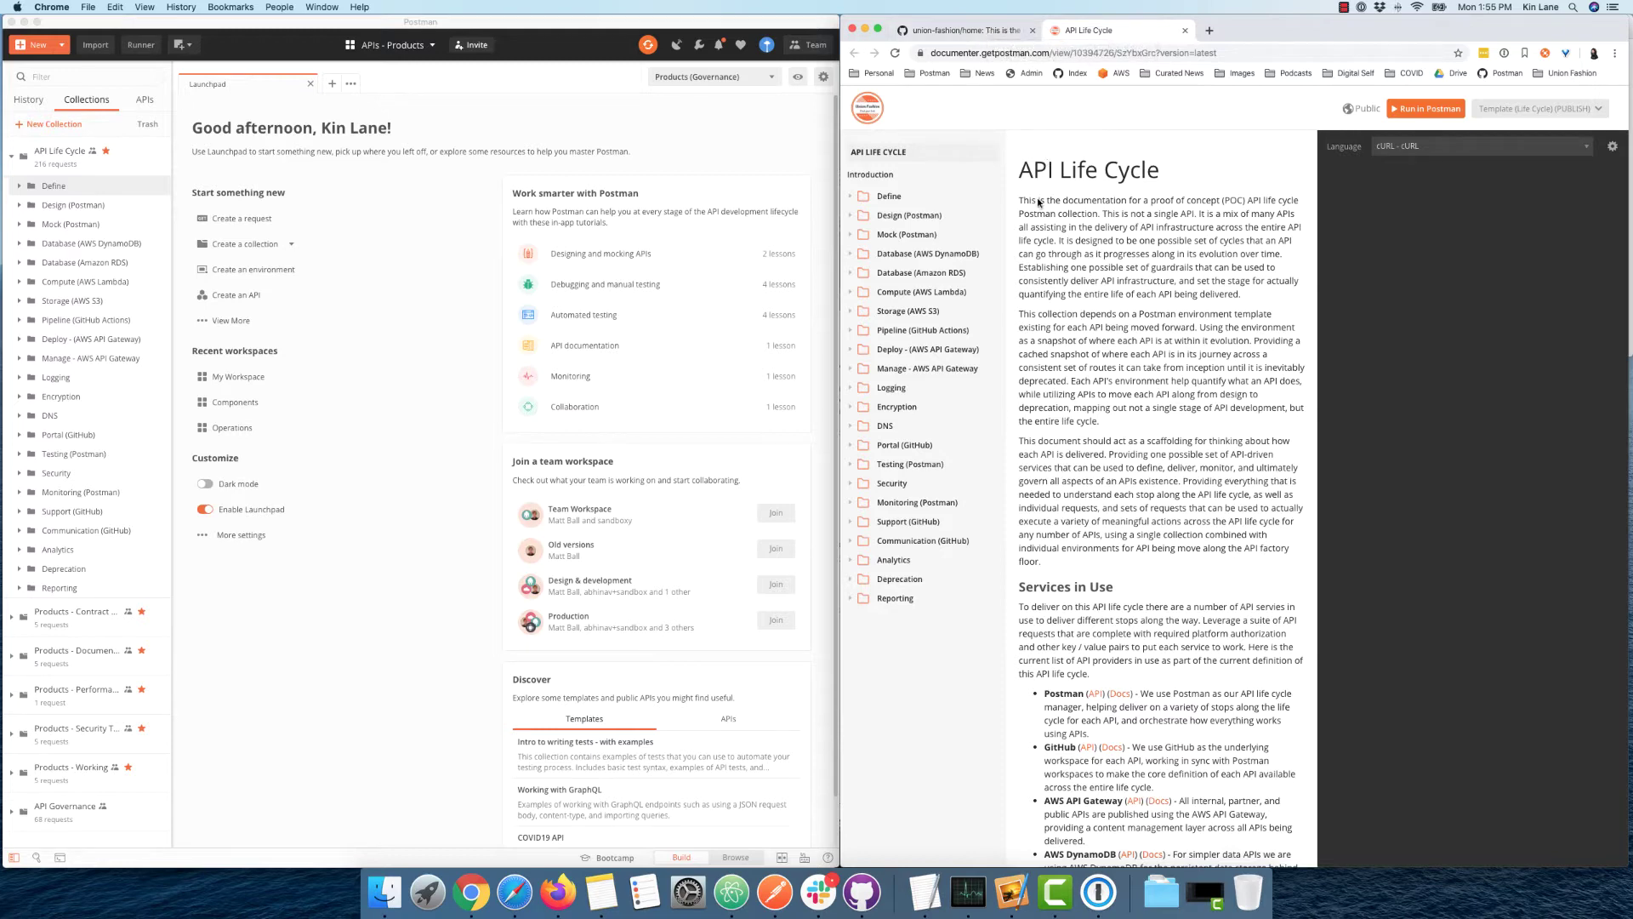
pyautogui.click(427, 140)
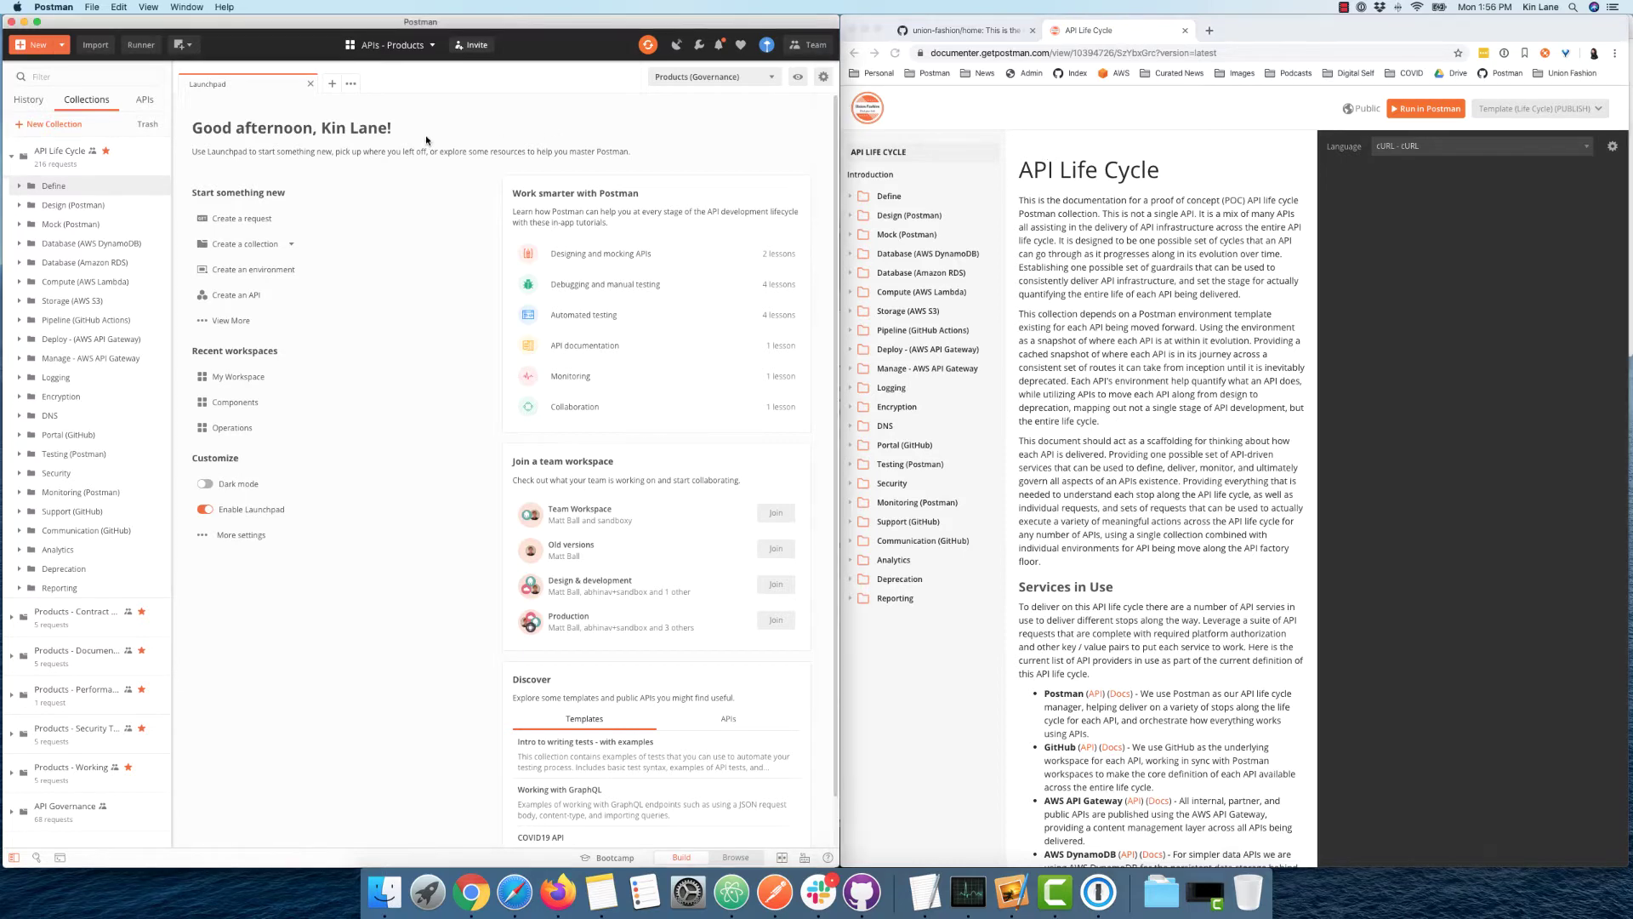
pyautogui.click(1114, 234)
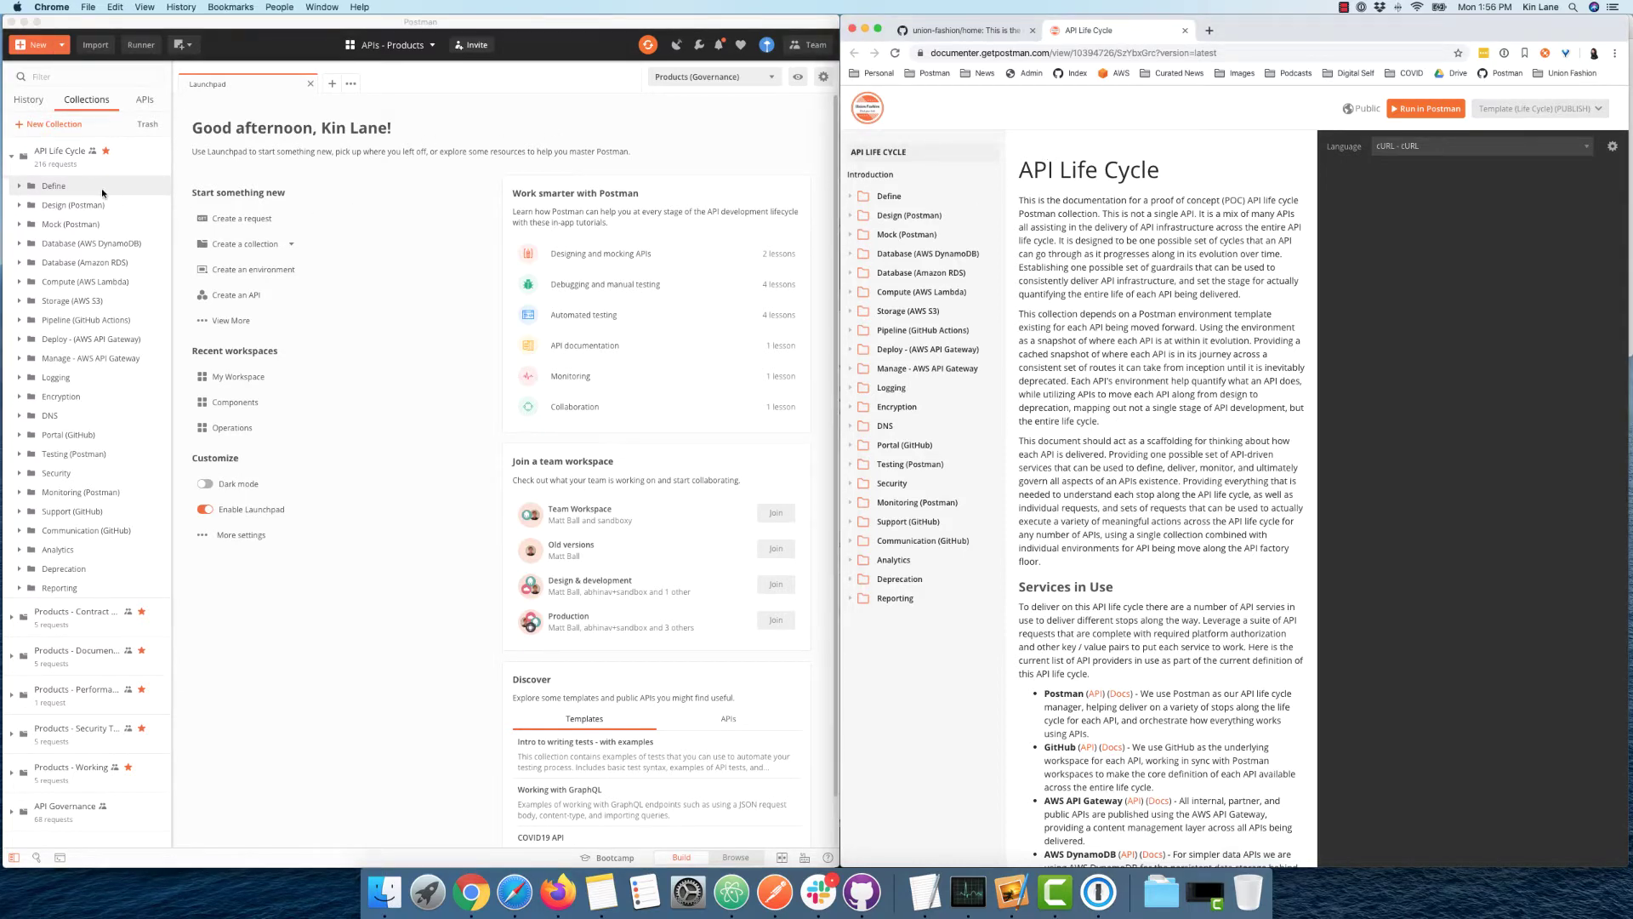
# Step: Switch to Postman, expand the Define folder of the API Life Cycle collection and widen the collection sidebar
pyautogui.click(43, 186)
pyautogui.click(45, 187)
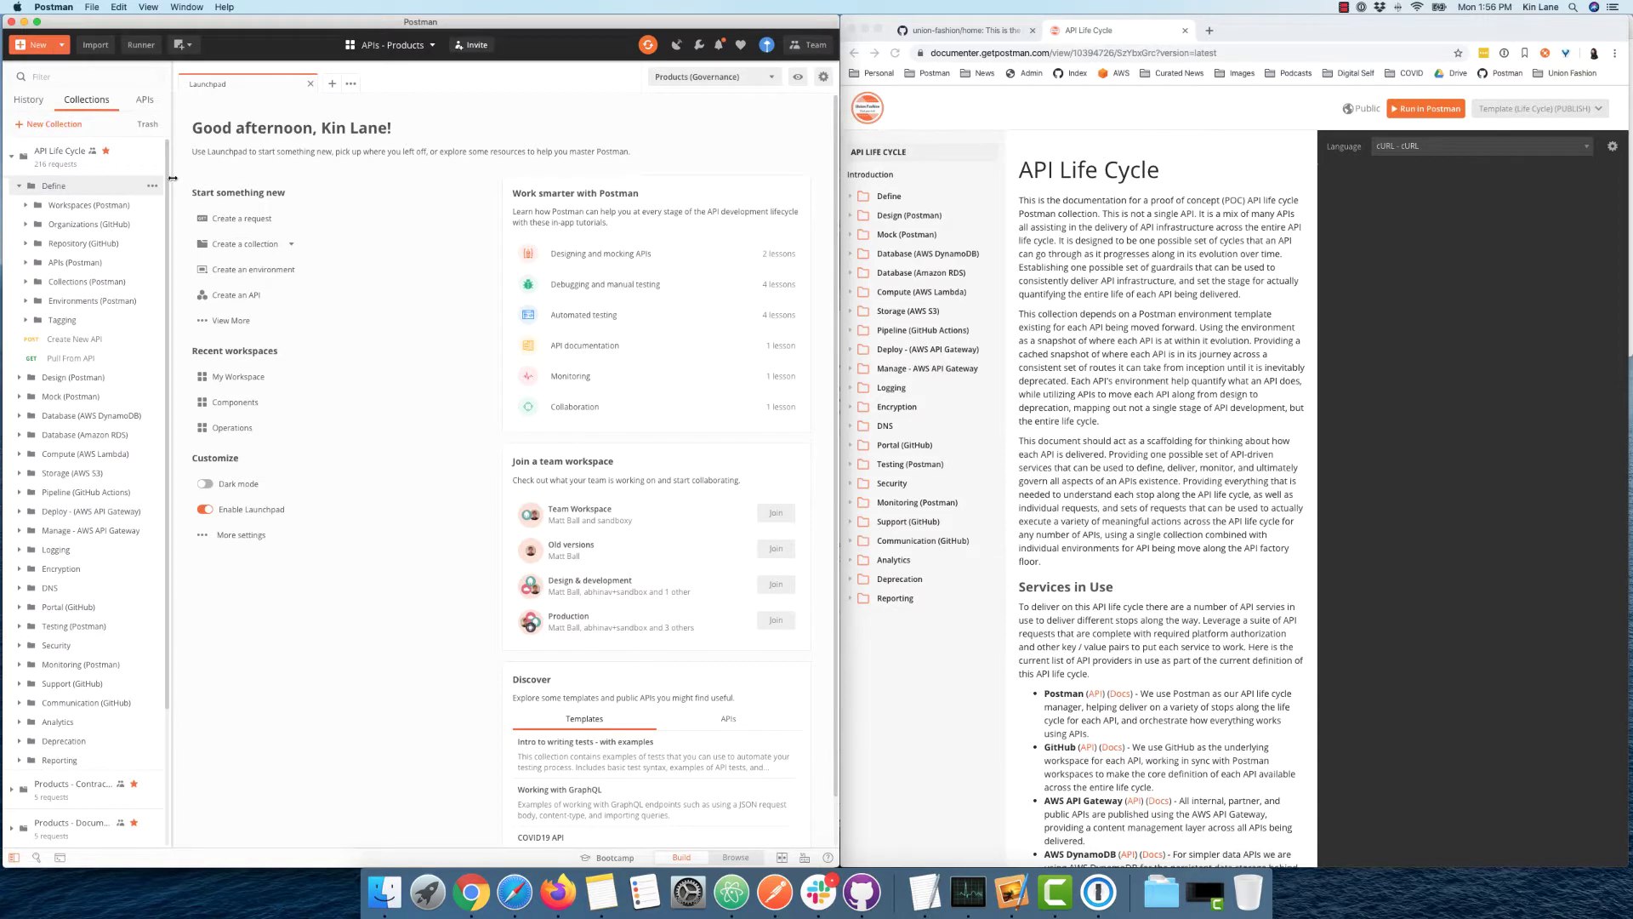
pyautogui.moveTo(173, 178); pyautogui.dragTo(204, 177)
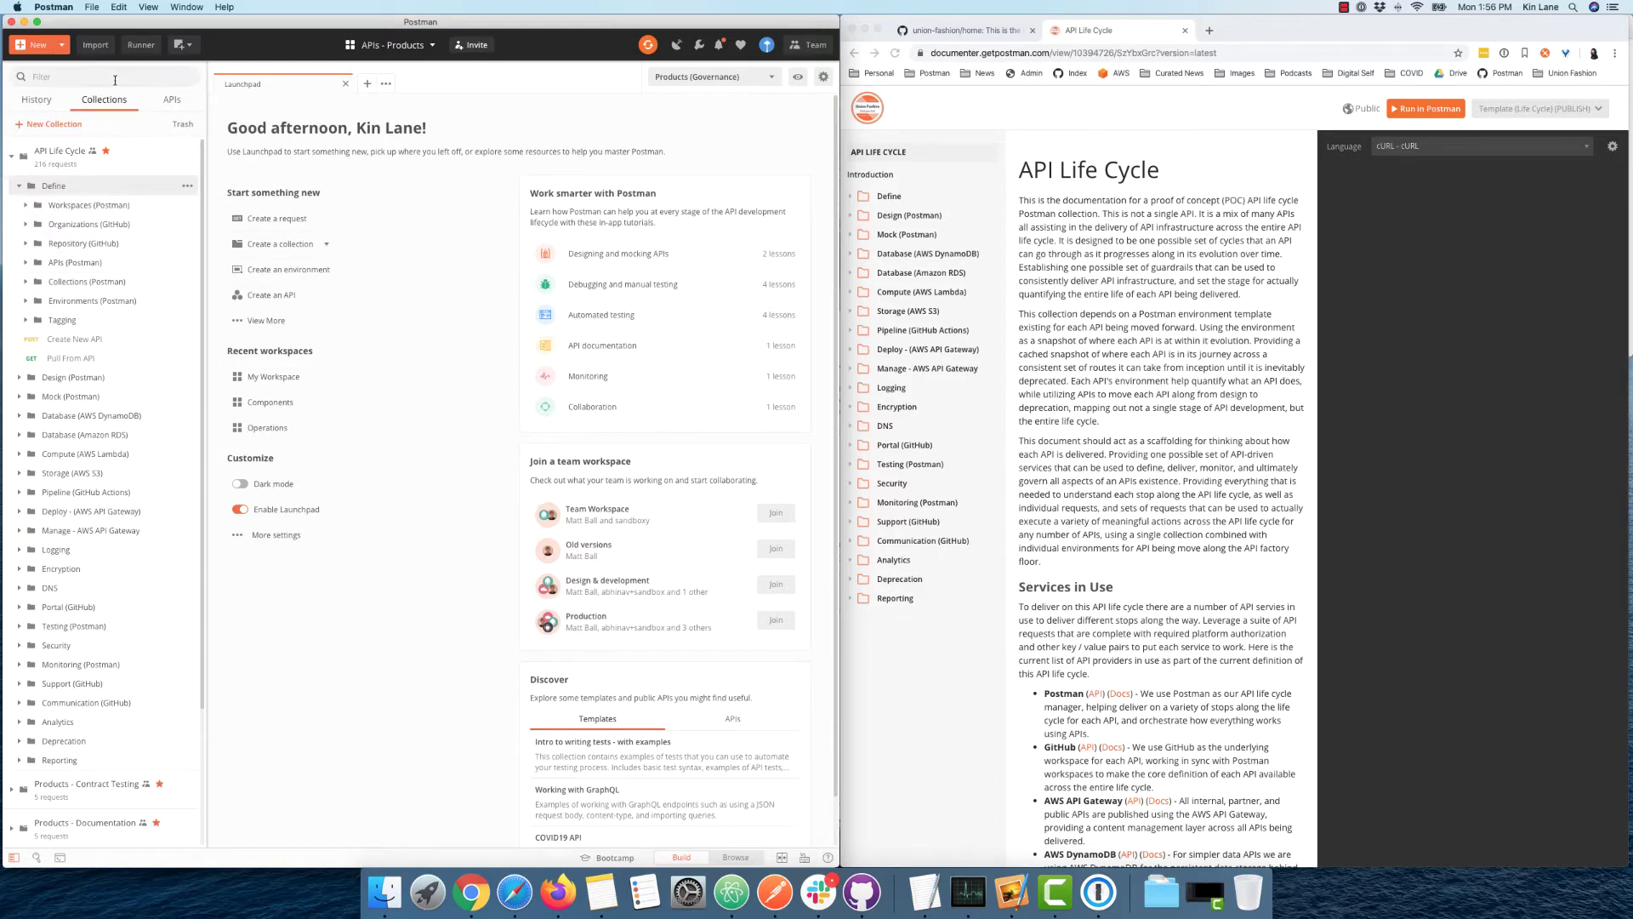
# Step: Check the Organizations (GitHub) and Repository (GitHub) folders under Define, bringing the union-fashion home page back up in the browser
pyautogui.click(85, 226)
pyautogui.click(85, 226)
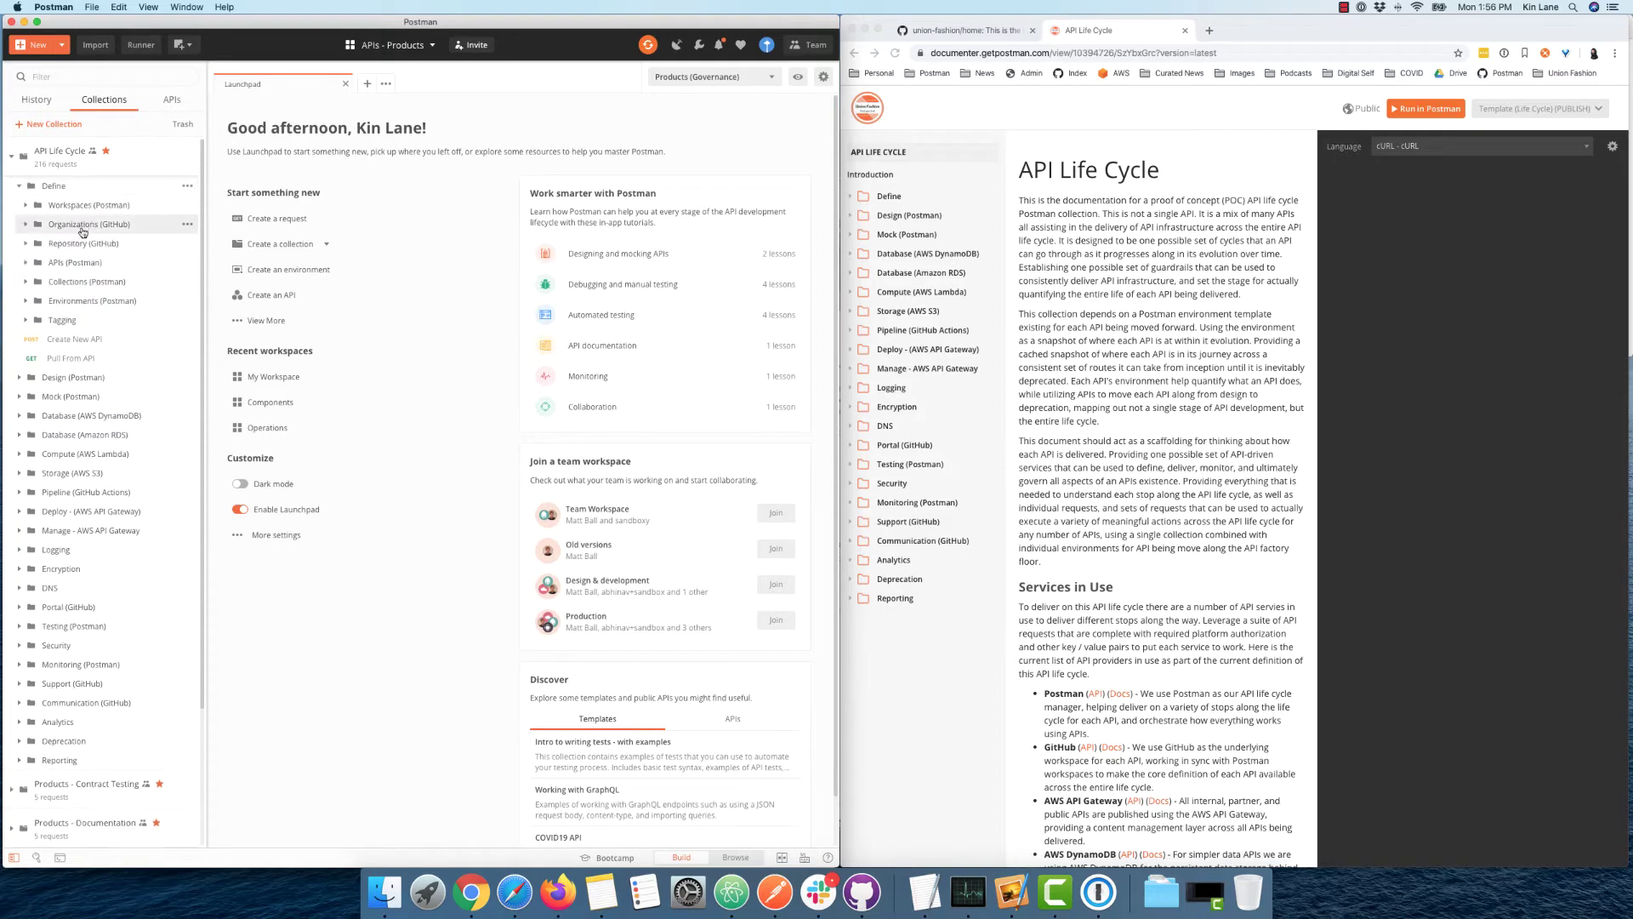
pyautogui.click(940, 34)
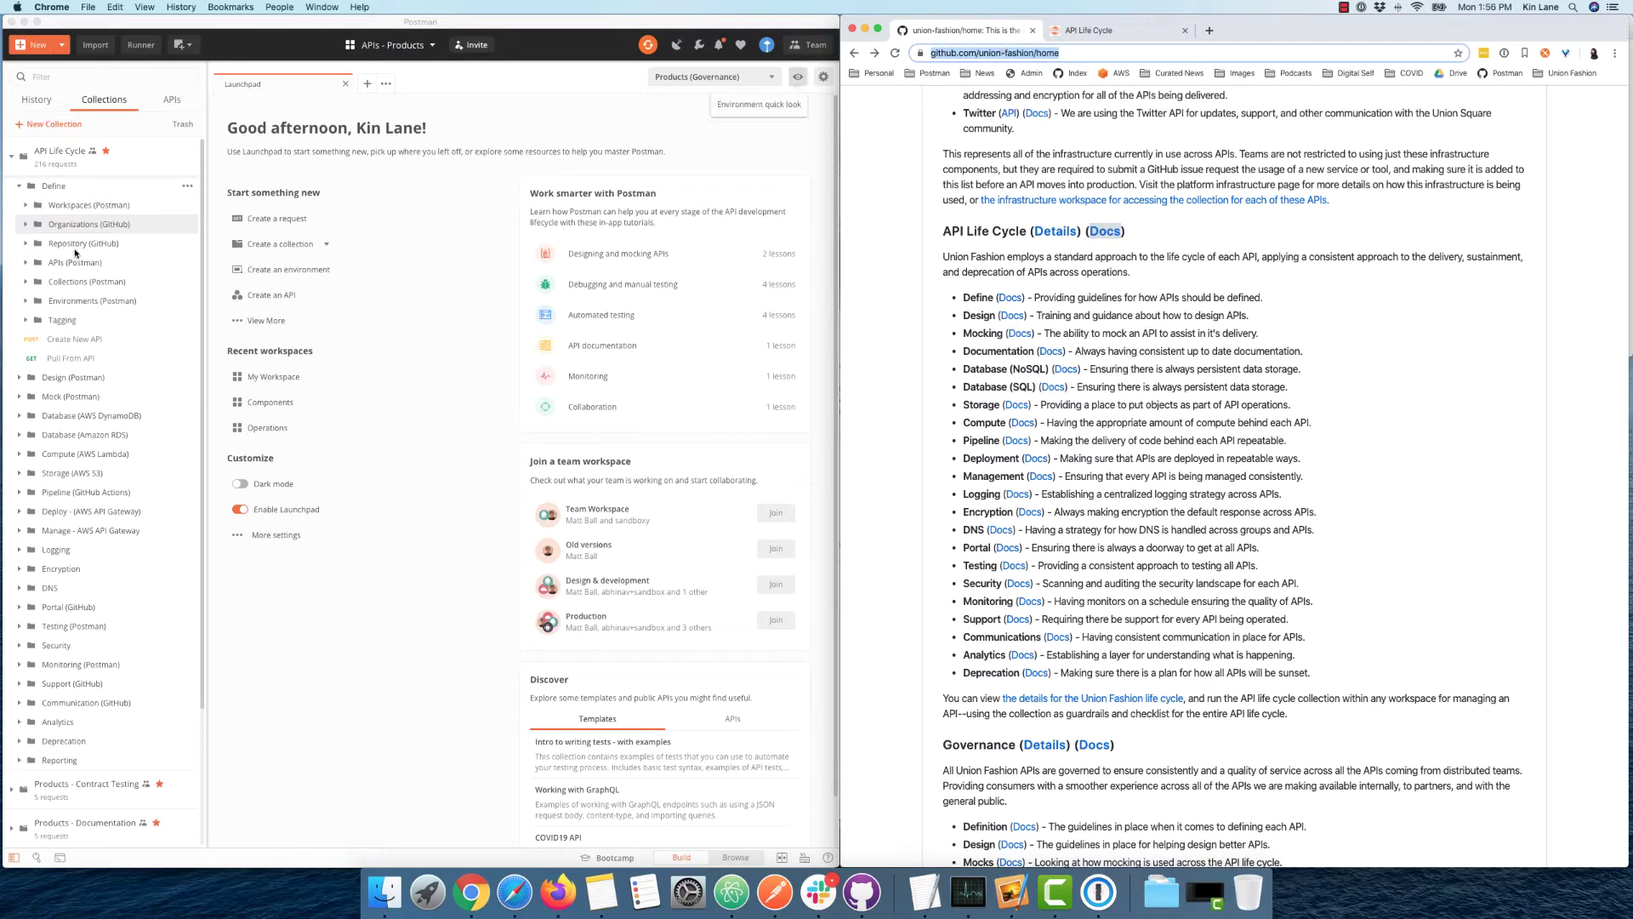
pyautogui.click(79, 250)
pyautogui.click(78, 244)
pyautogui.click(79, 243)
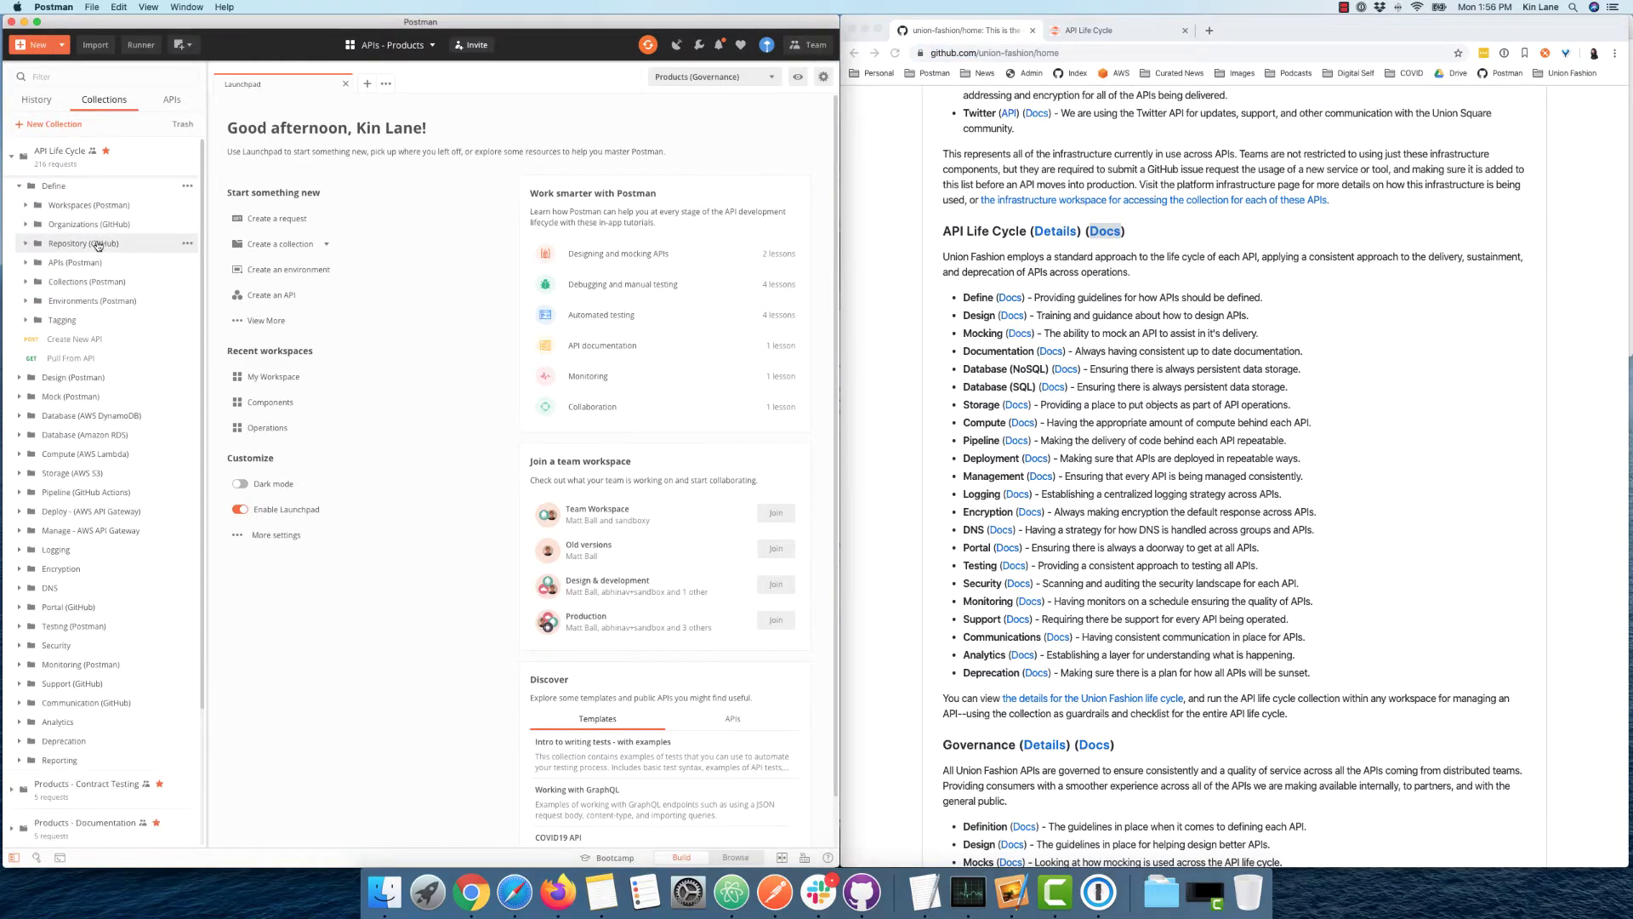
# Step: Find the APIs list with the Products repository link on the union-fashion home page
pyautogui.scroll(15, 1048, 267)
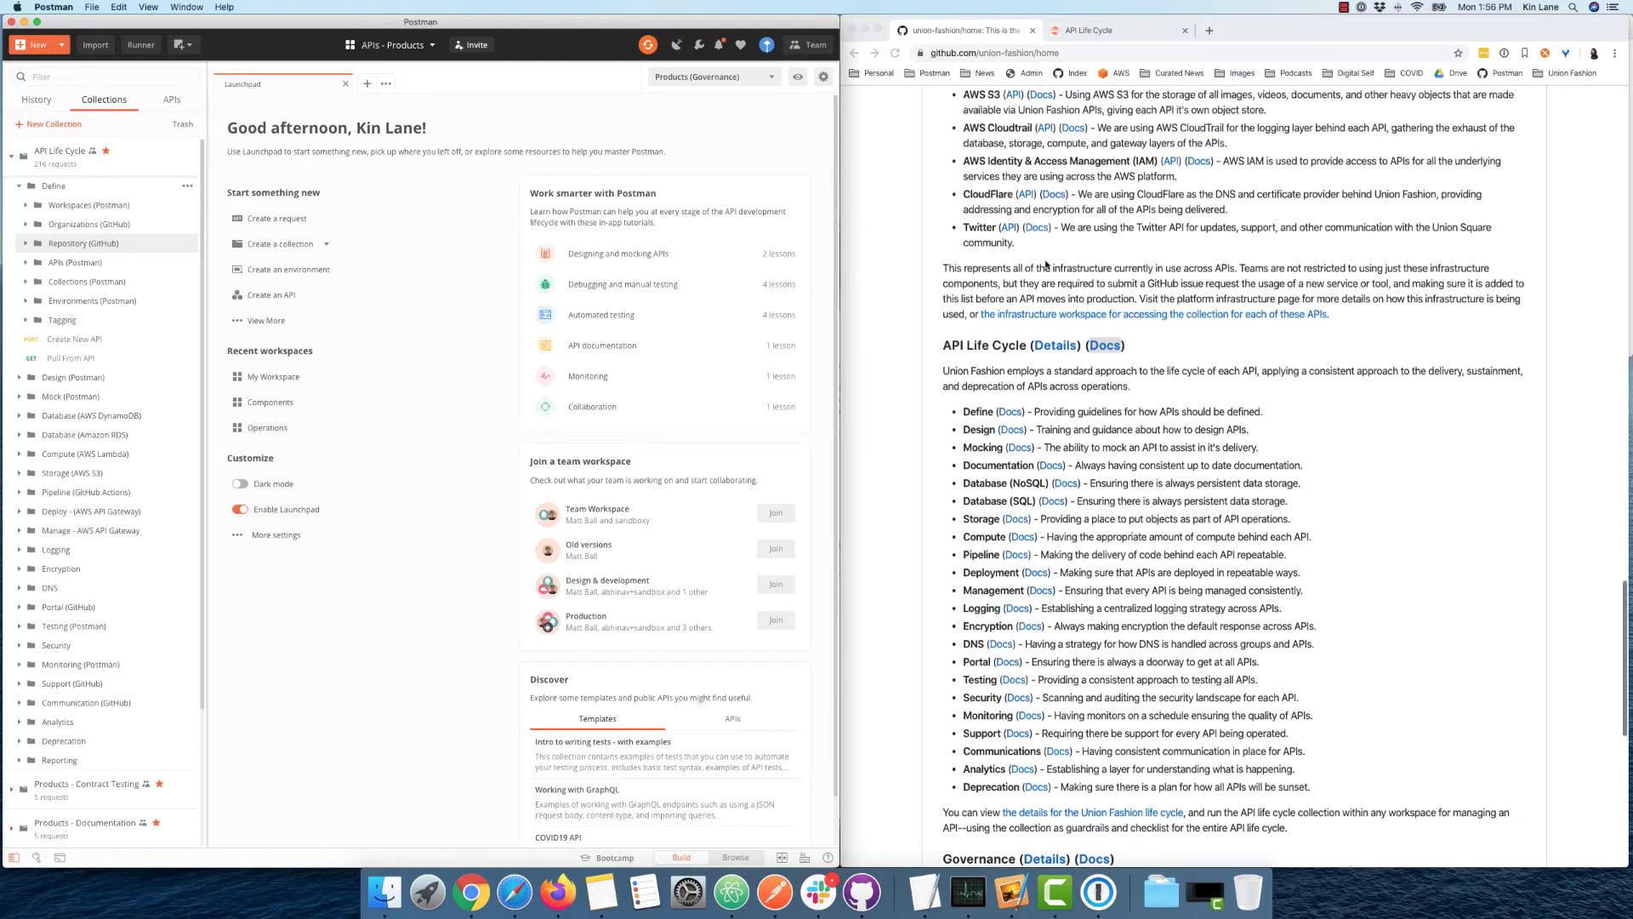
pyautogui.scroll(10, 1048, 264)
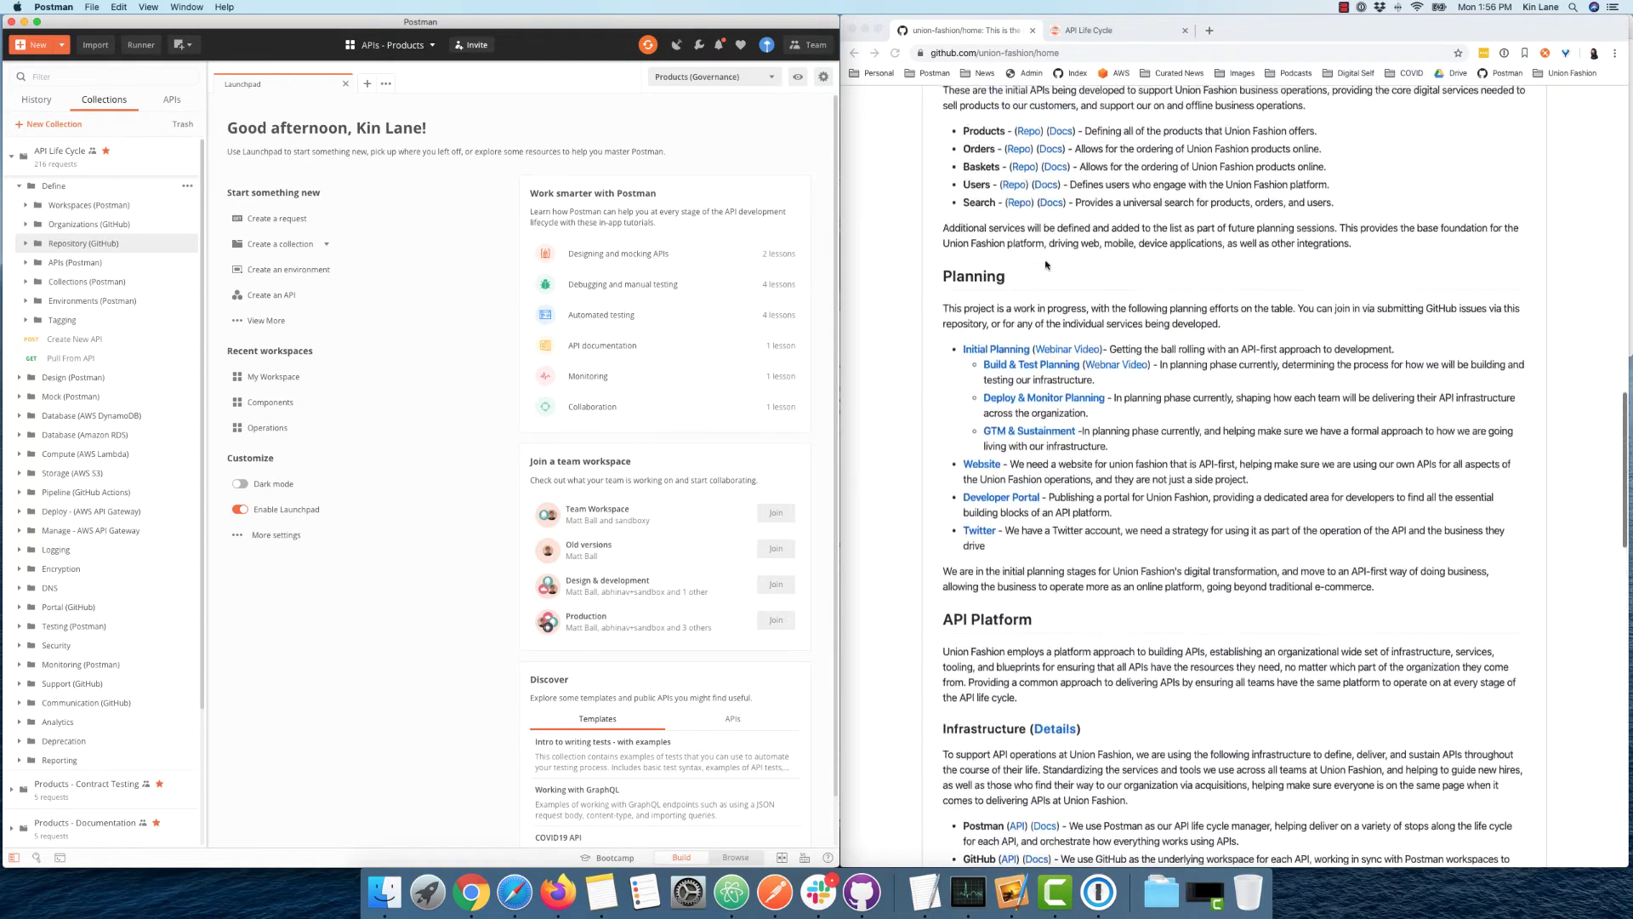
pyautogui.click(1014, 302)
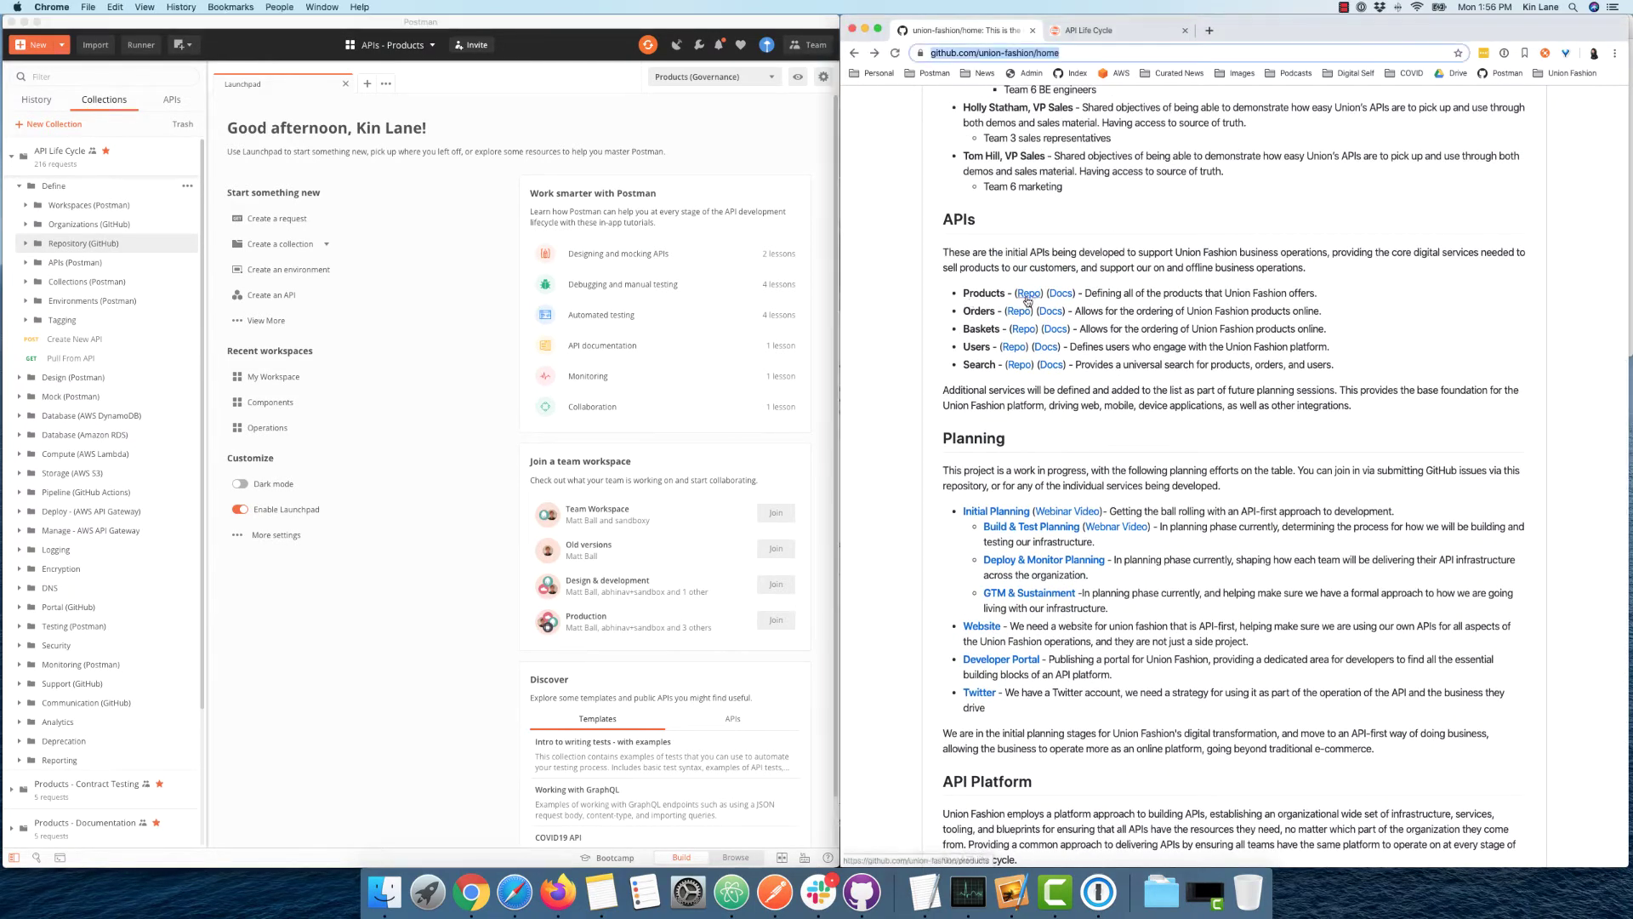
# Step: Switch to Postman and look through the requests in the APIs (Postman) folder under Define, leaving the folder collapsed
pyautogui.click(89, 263)
pyautogui.click(89, 263)
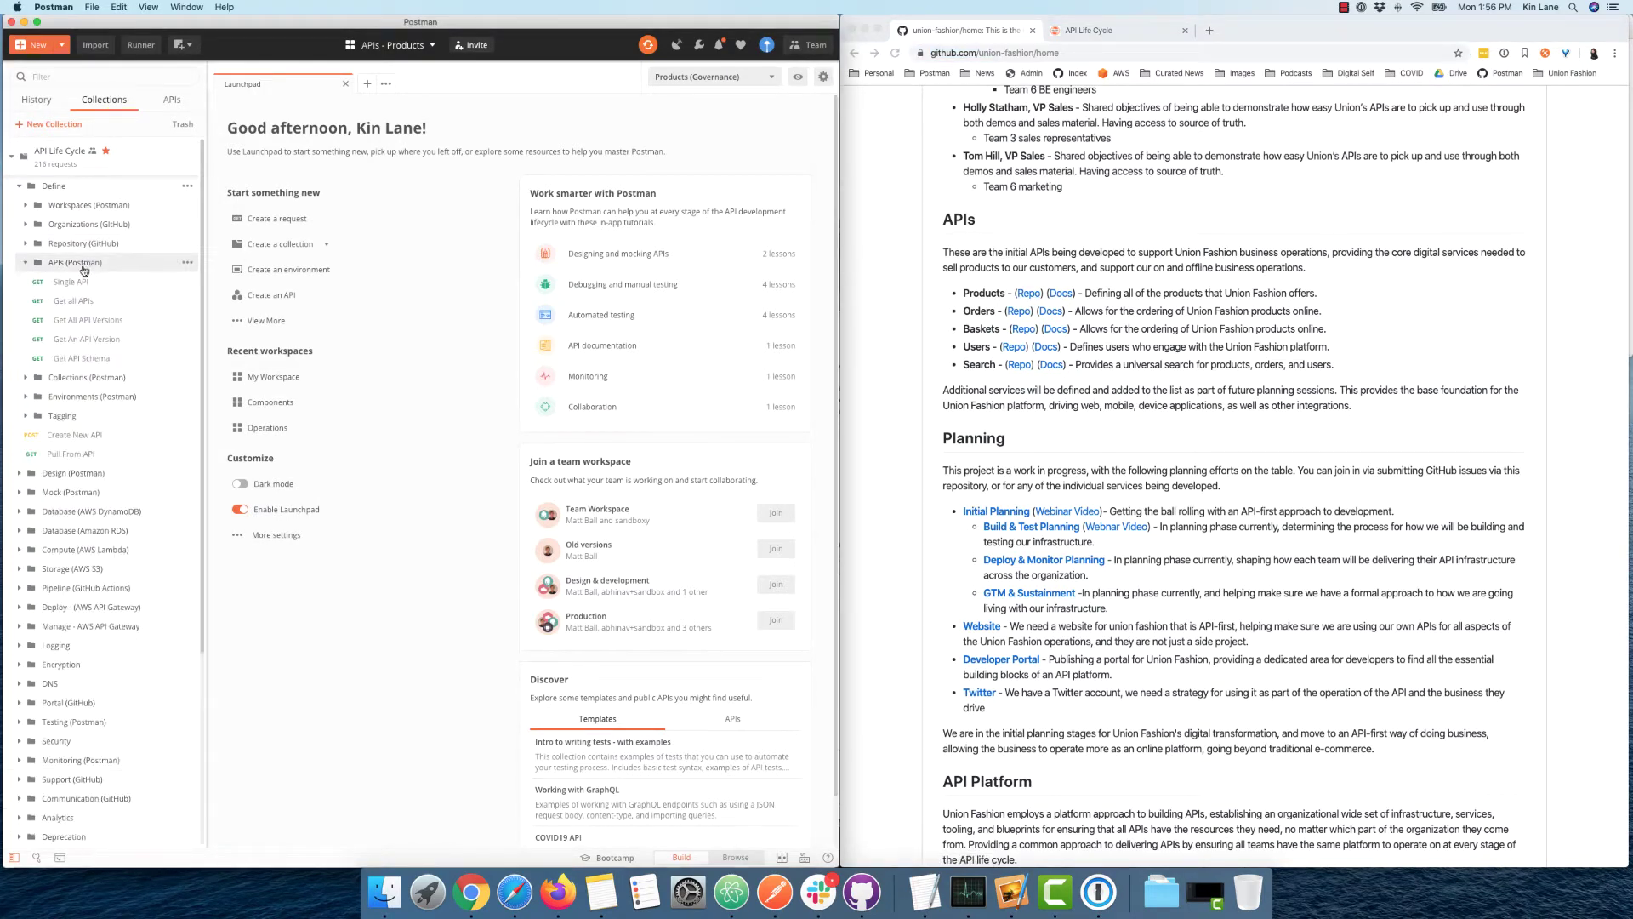
pyautogui.click(88, 263)
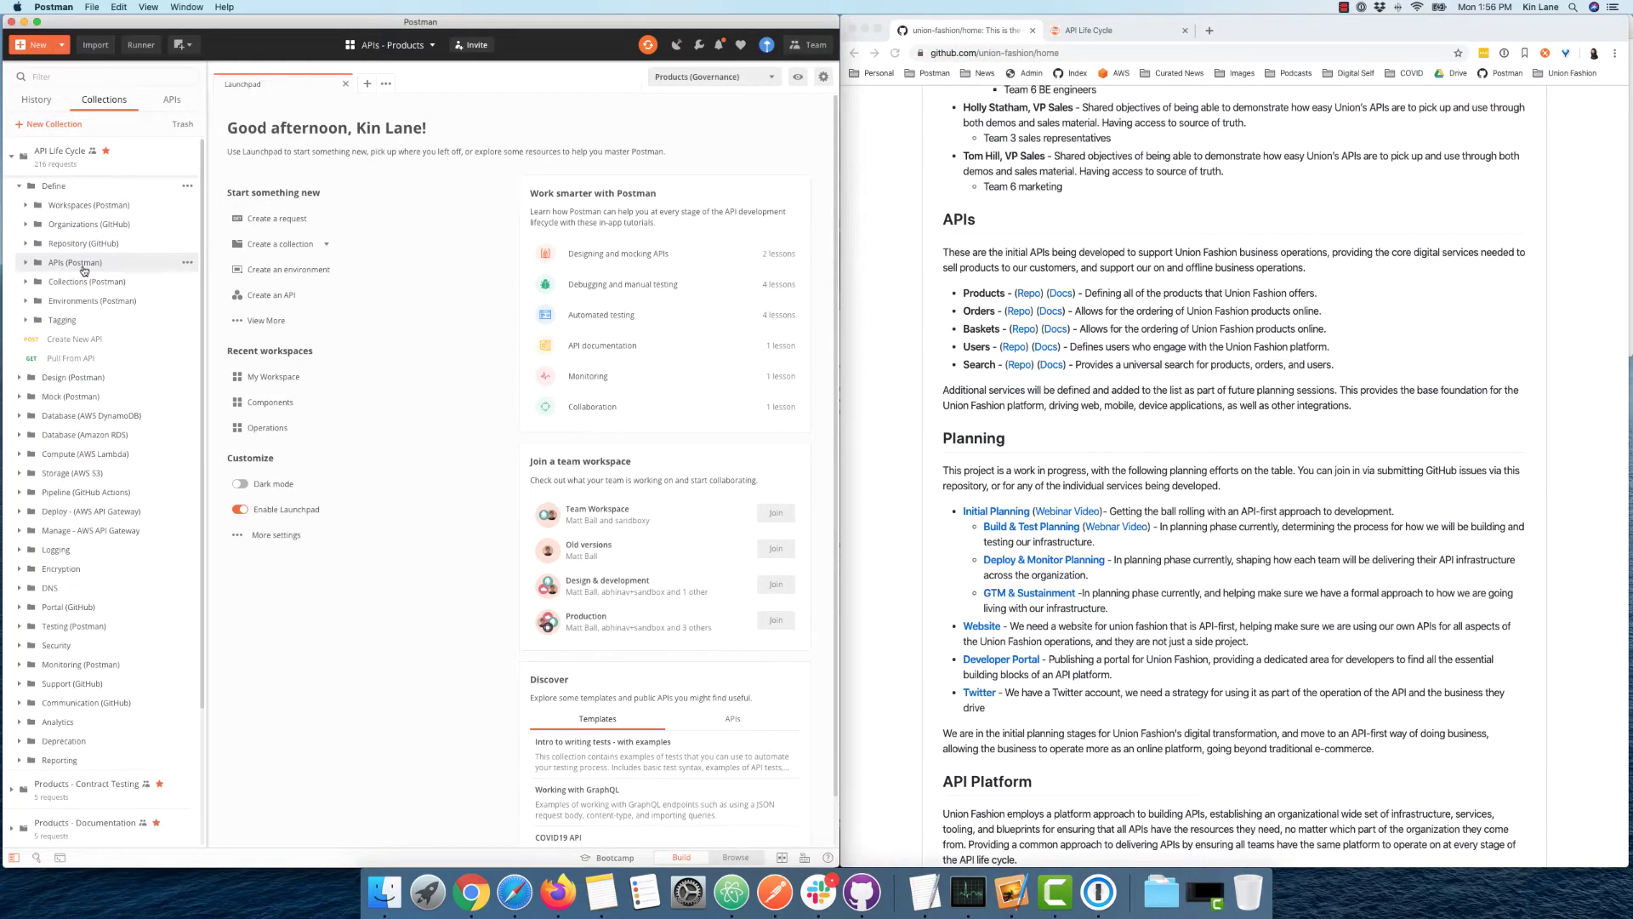
# Step: Open the Products API in the workspace and view its OpenAPI definition
pyautogui.click(172, 99)
pyautogui.click(46, 149)
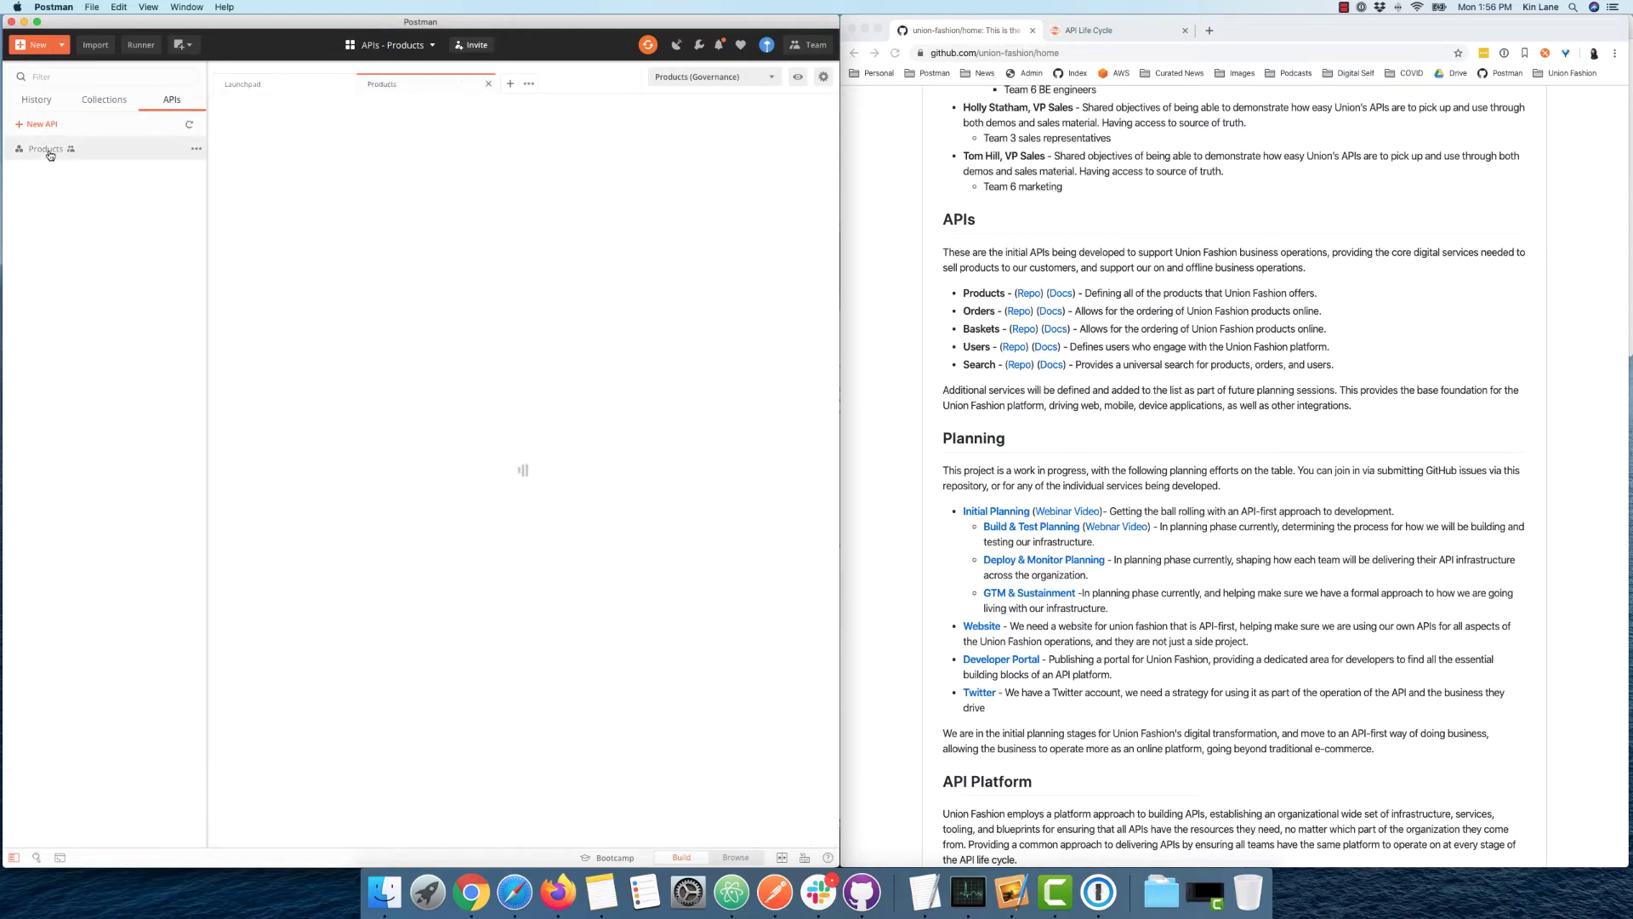
pyautogui.click(396, 235)
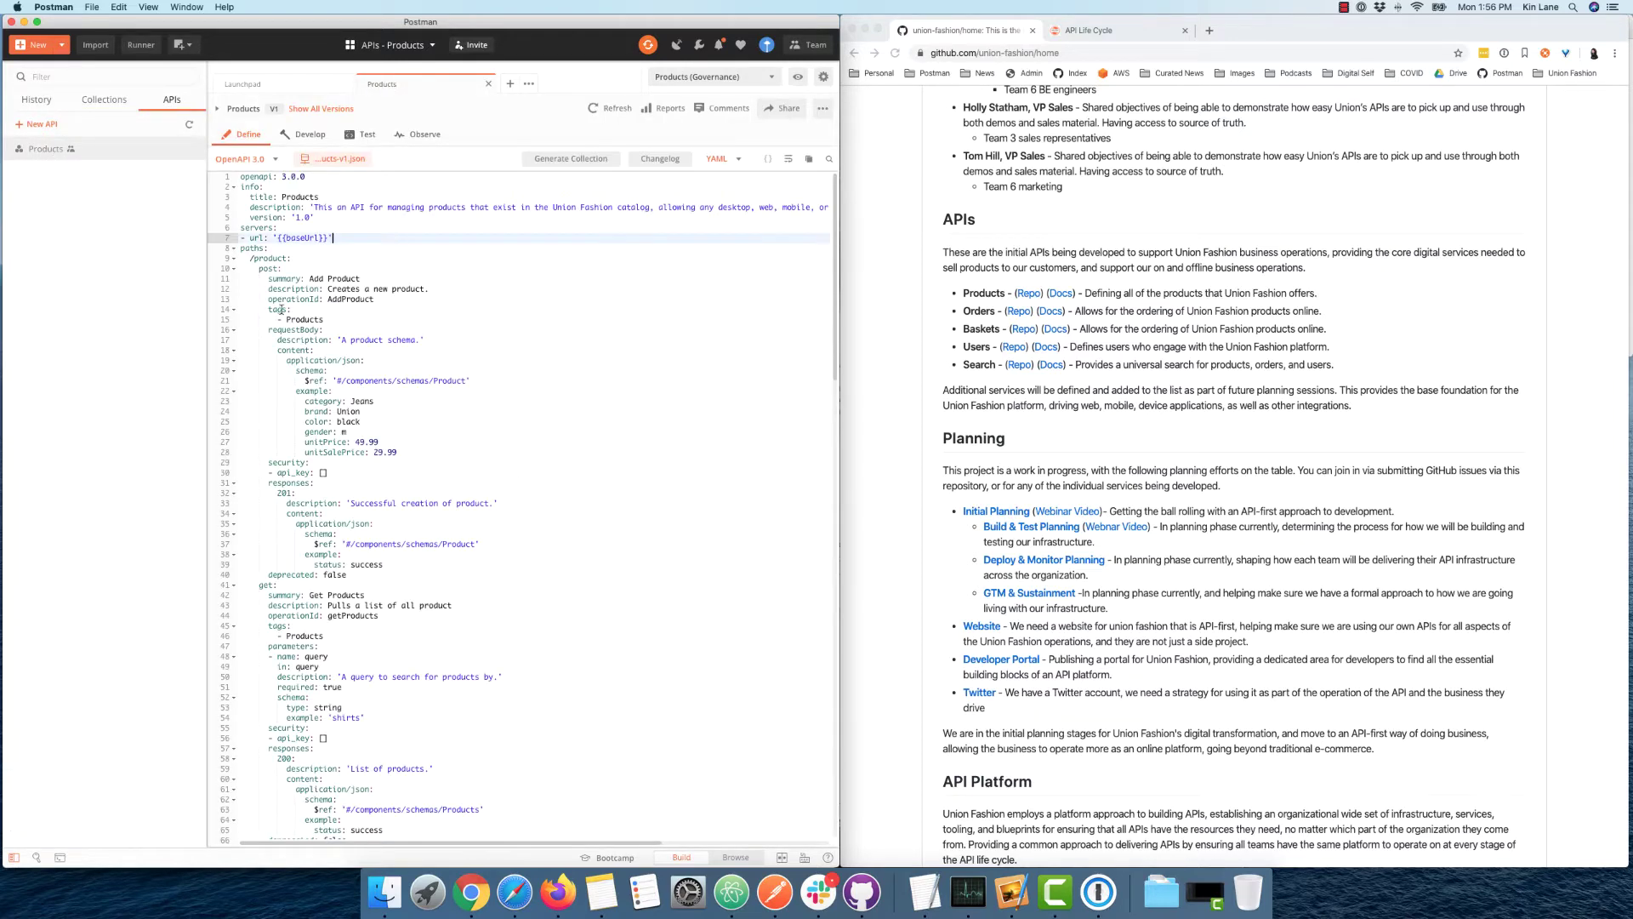
# Step: Return to the workspace's collections and set the active environment to Products (Life Cycle)
pyautogui.click(104, 99)
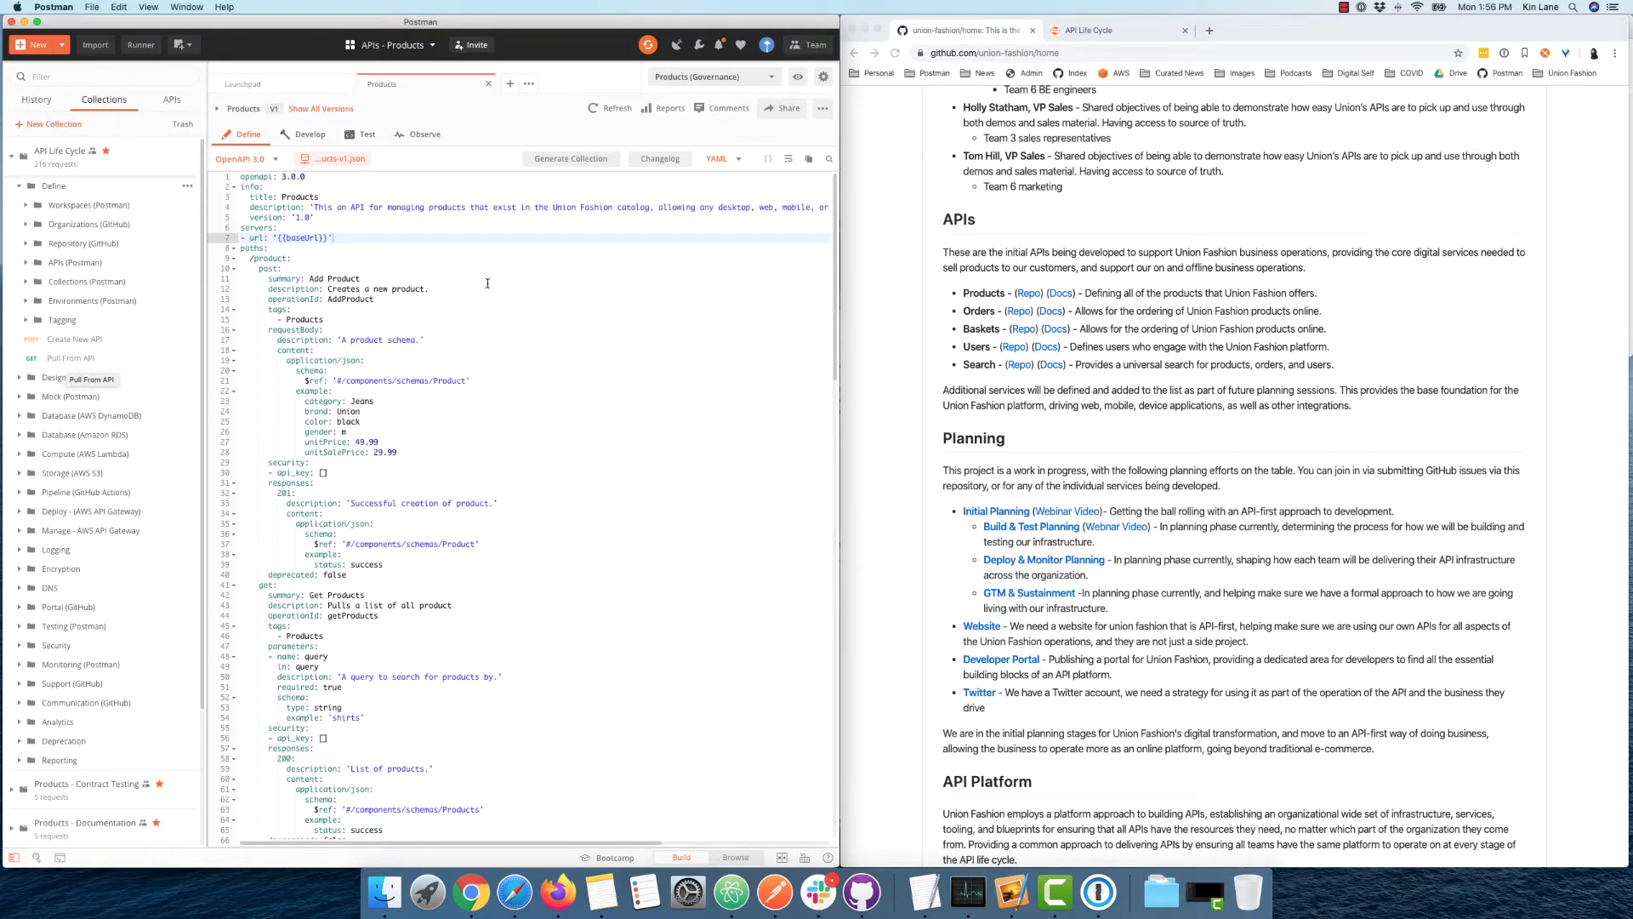
pyautogui.click(763, 79)
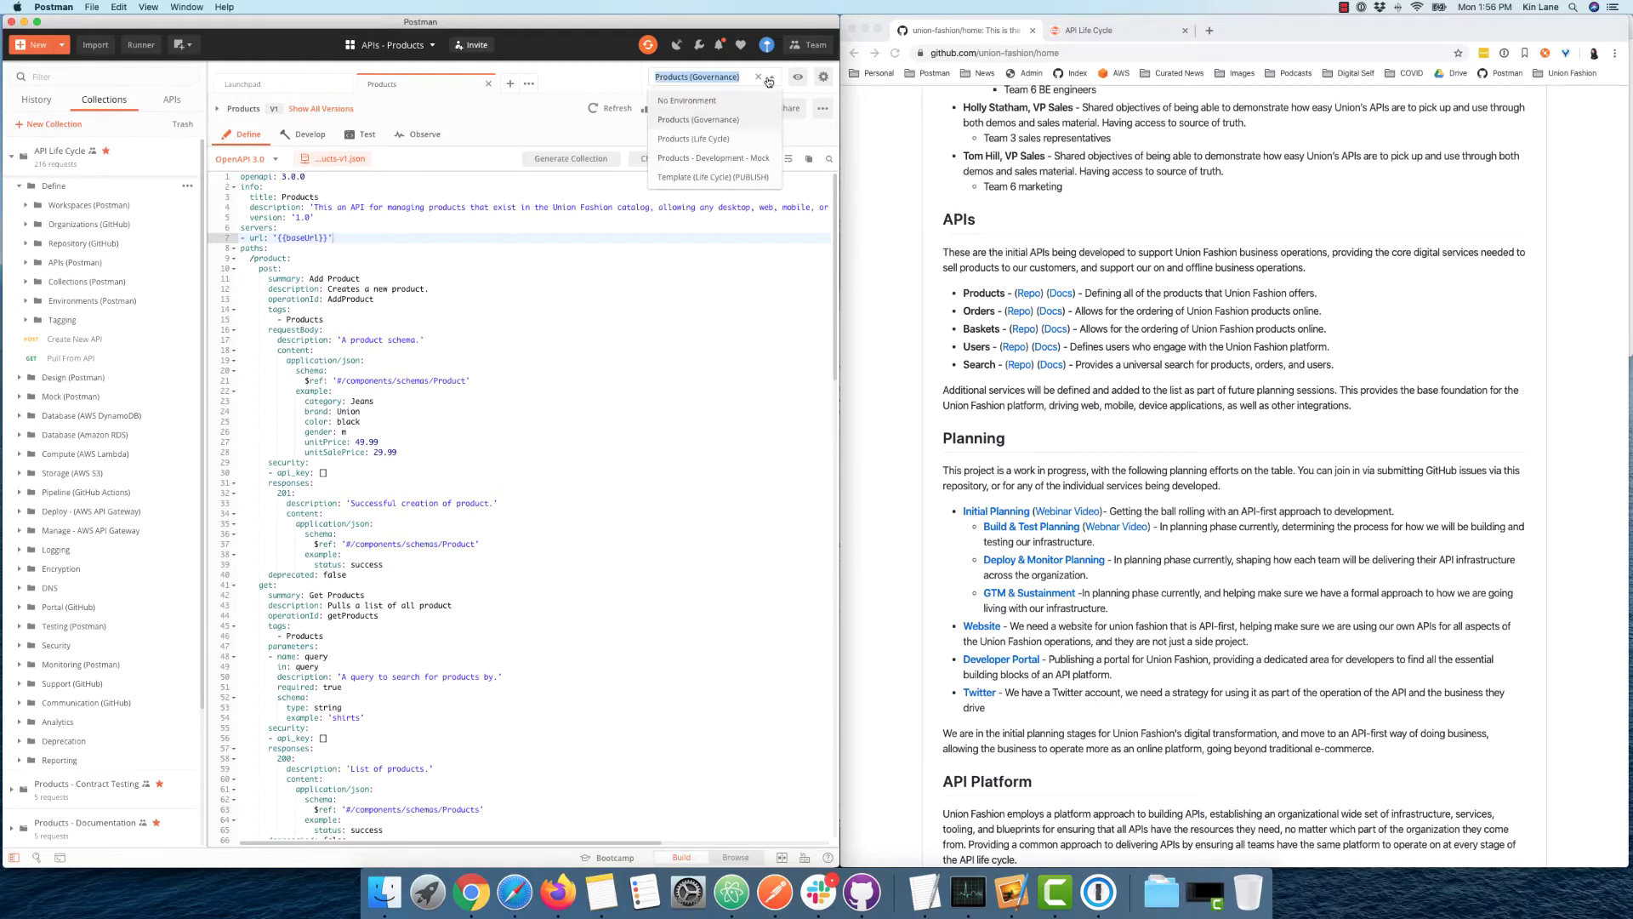
pyautogui.click(717, 138)
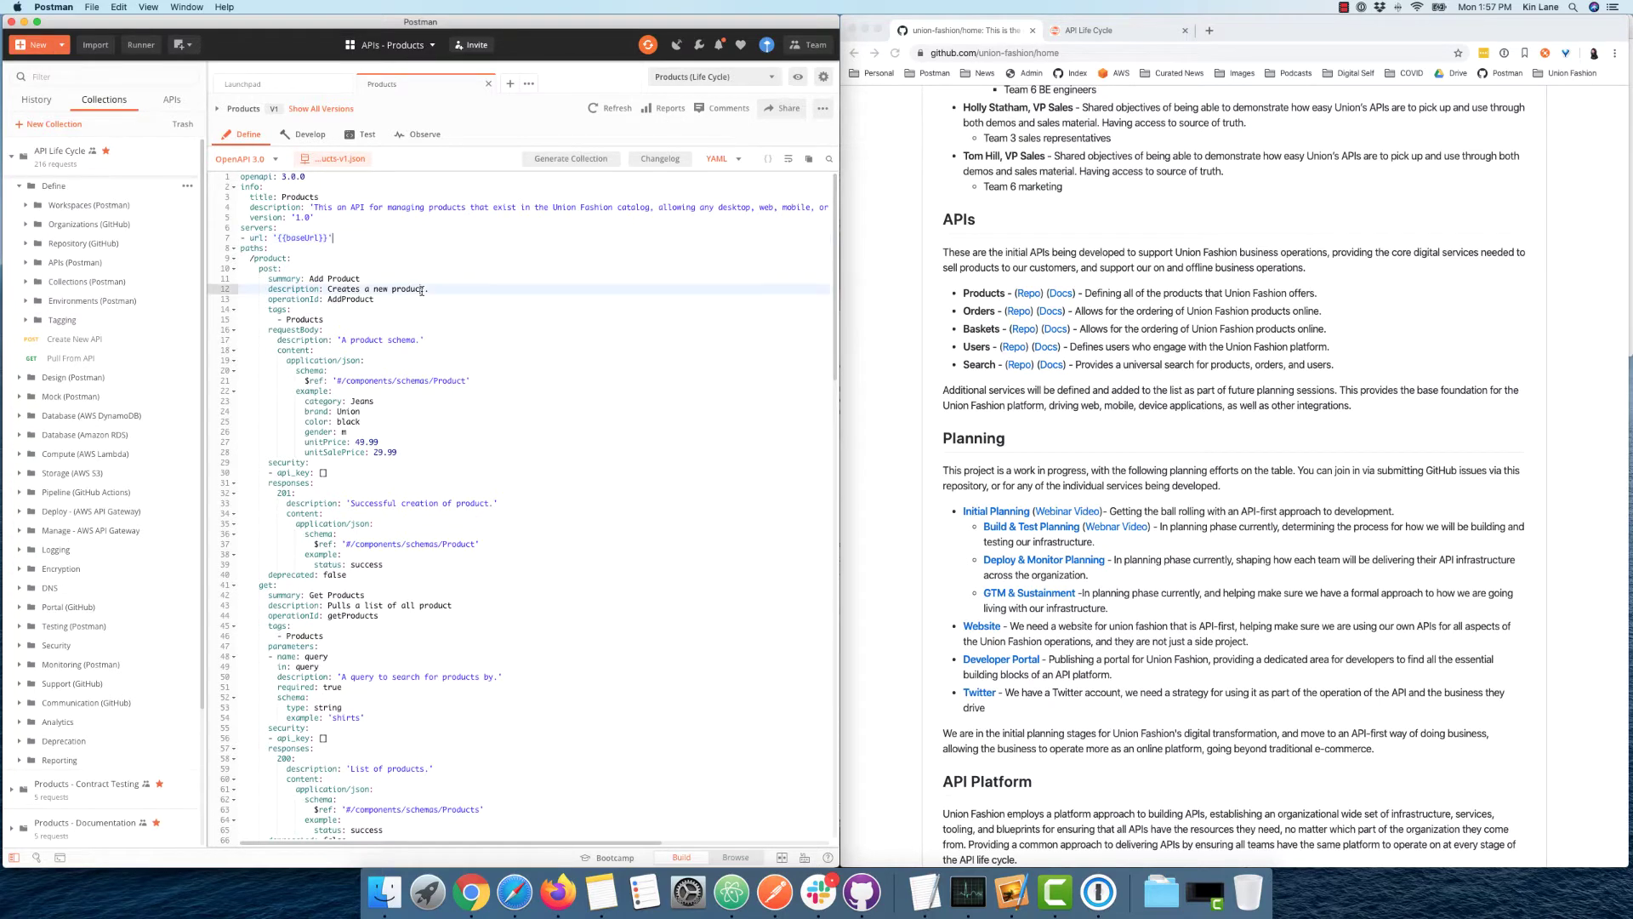
# Step: Close the Products API definition and look through the Components requests in the Design (Postman) folder
pyautogui.press('super+w')
pyautogui.click(68, 379)
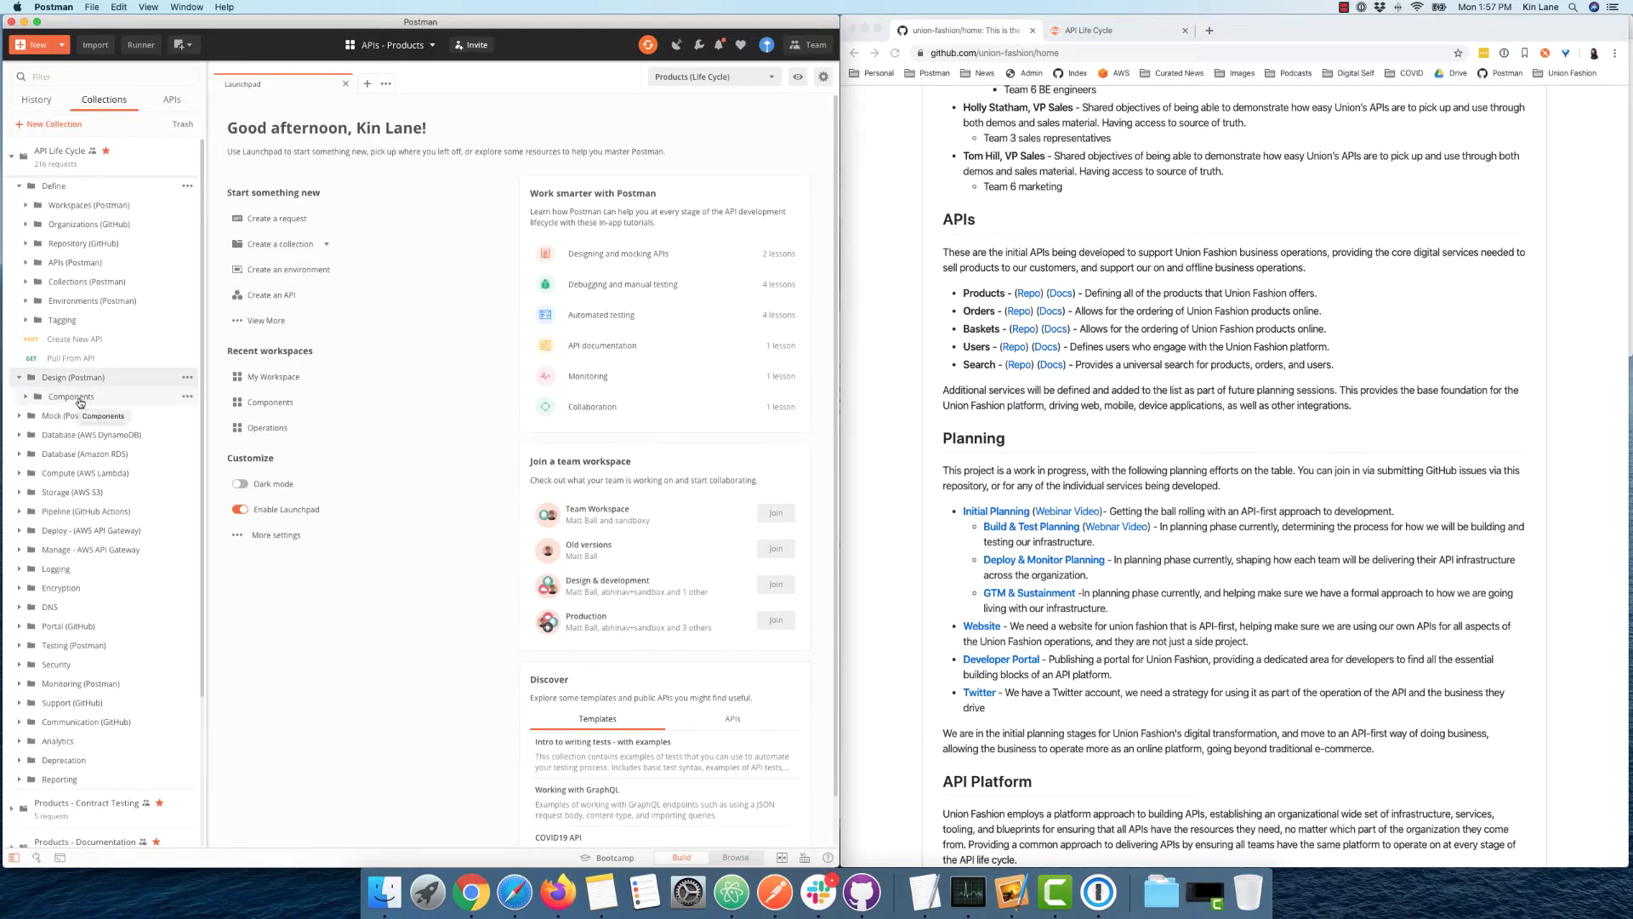
pyautogui.click(72, 398)
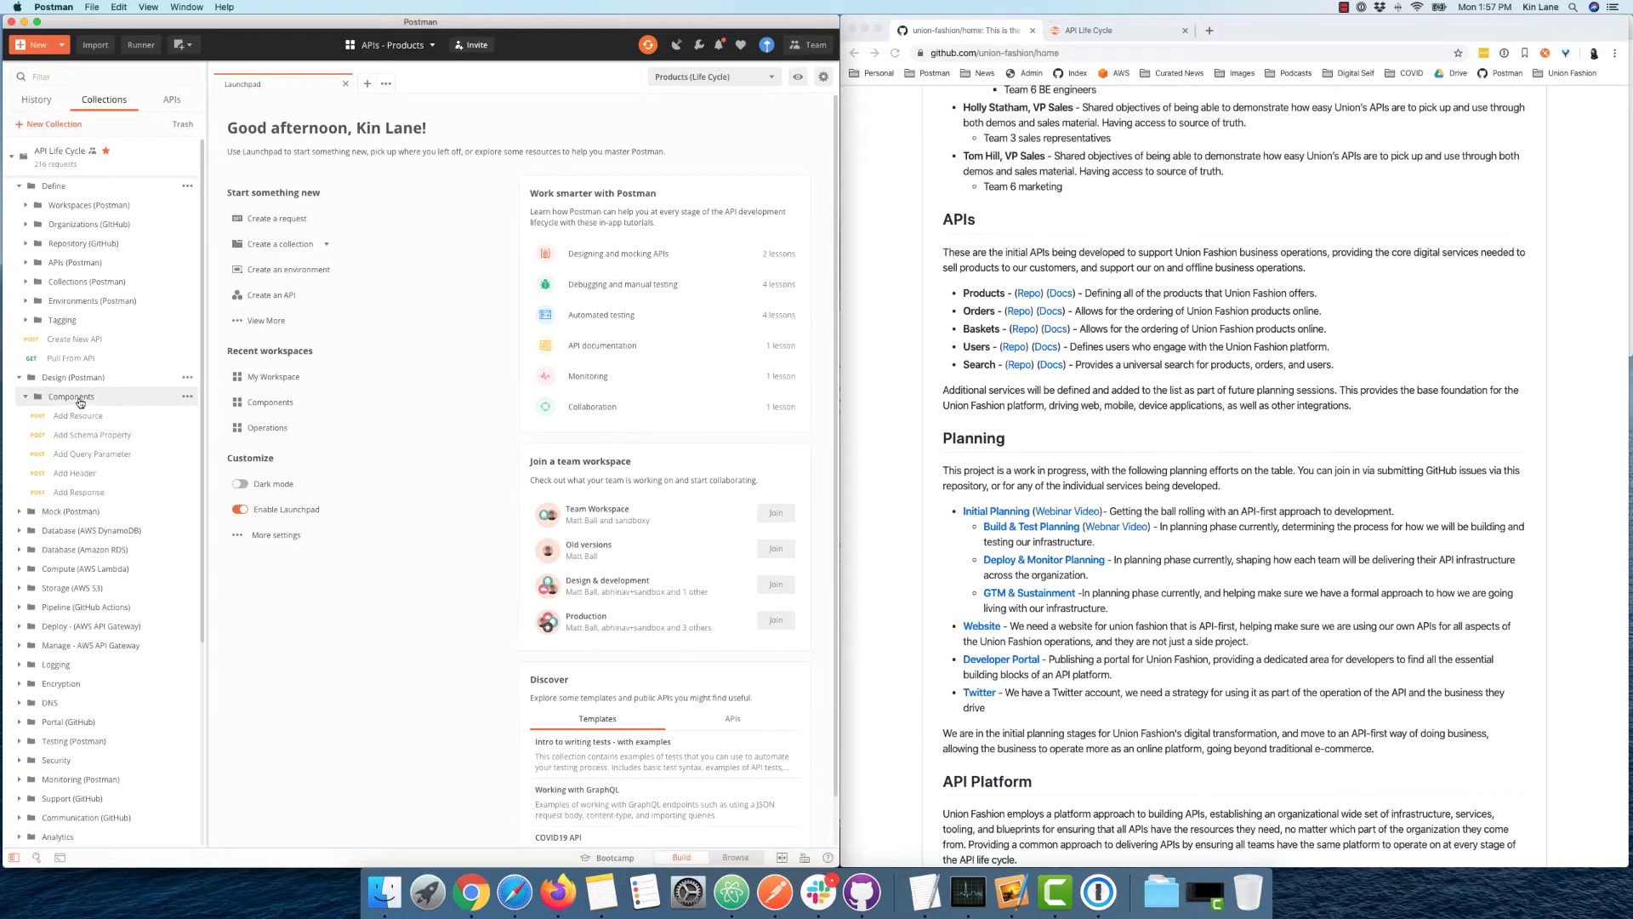
pyautogui.click(79, 400)
# Step: Examine the contents of the Mock (Postman), Database (AWS DynamoDB) and Database (Amazon RDS) folders, collapsing each one
pyautogui.click(71, 417)
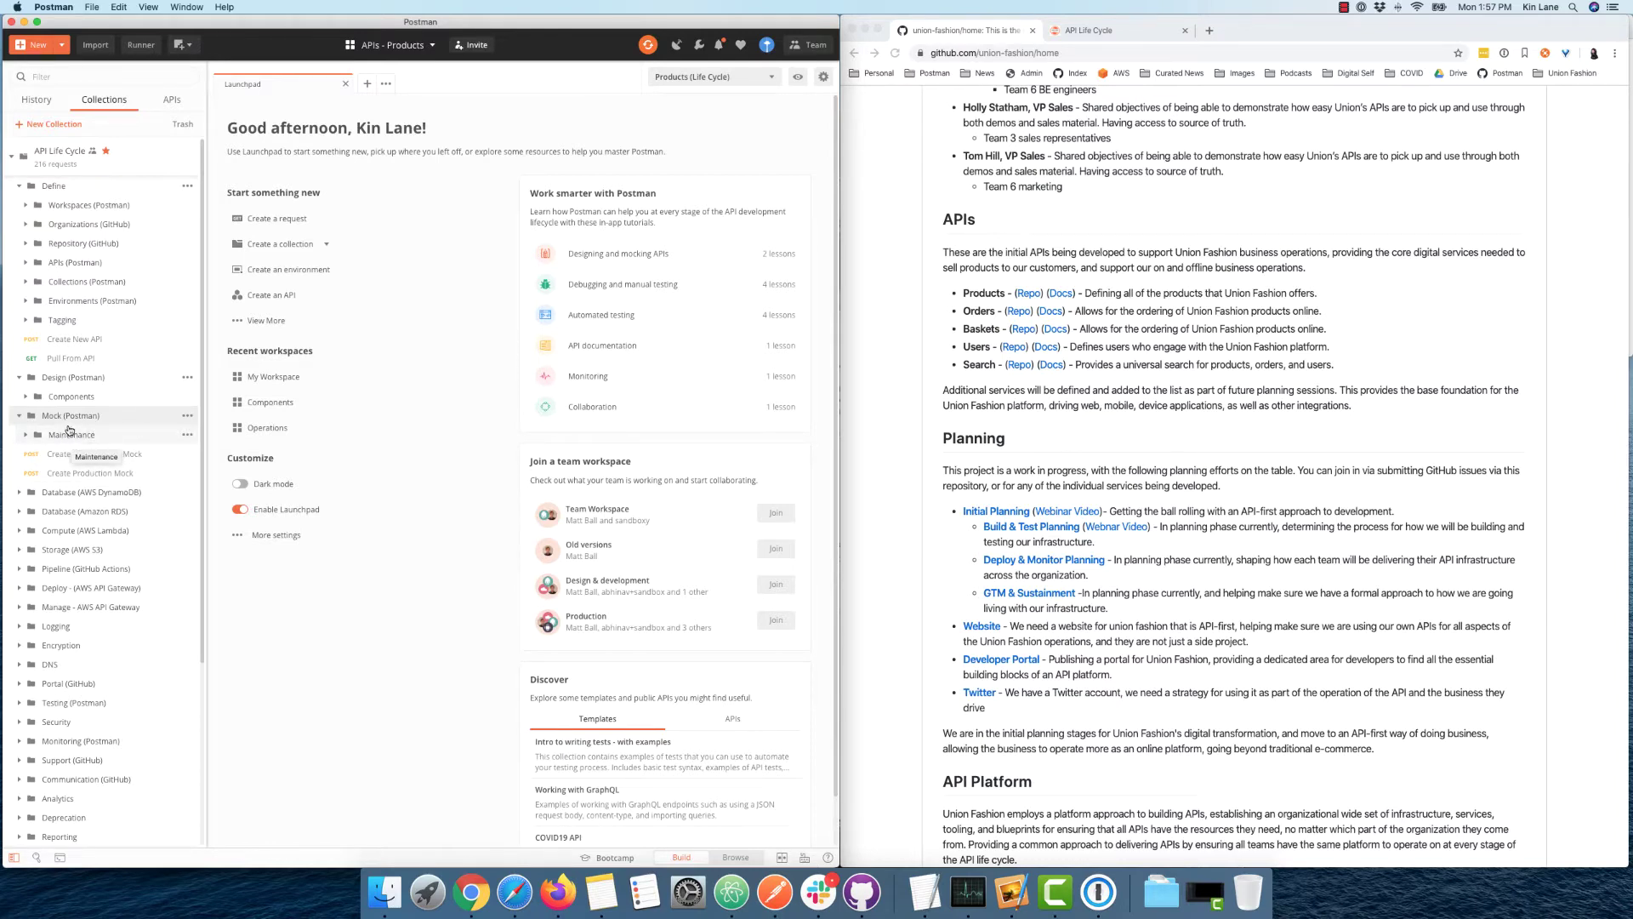
pyautogui.click(70, 417)
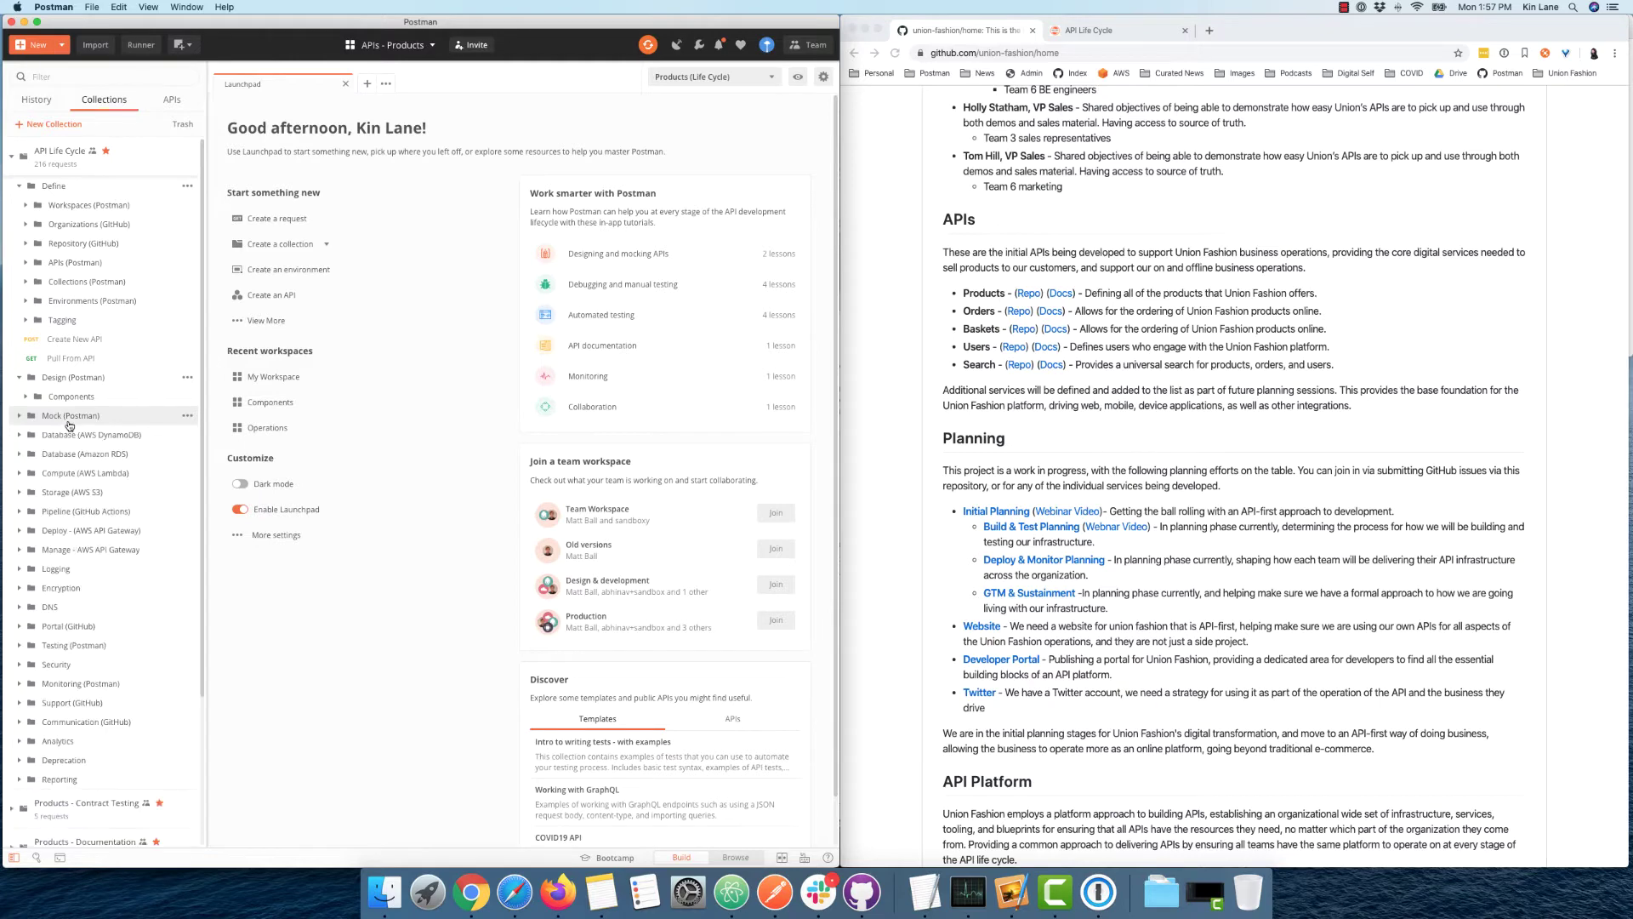
pyautogui.click(82, 436)
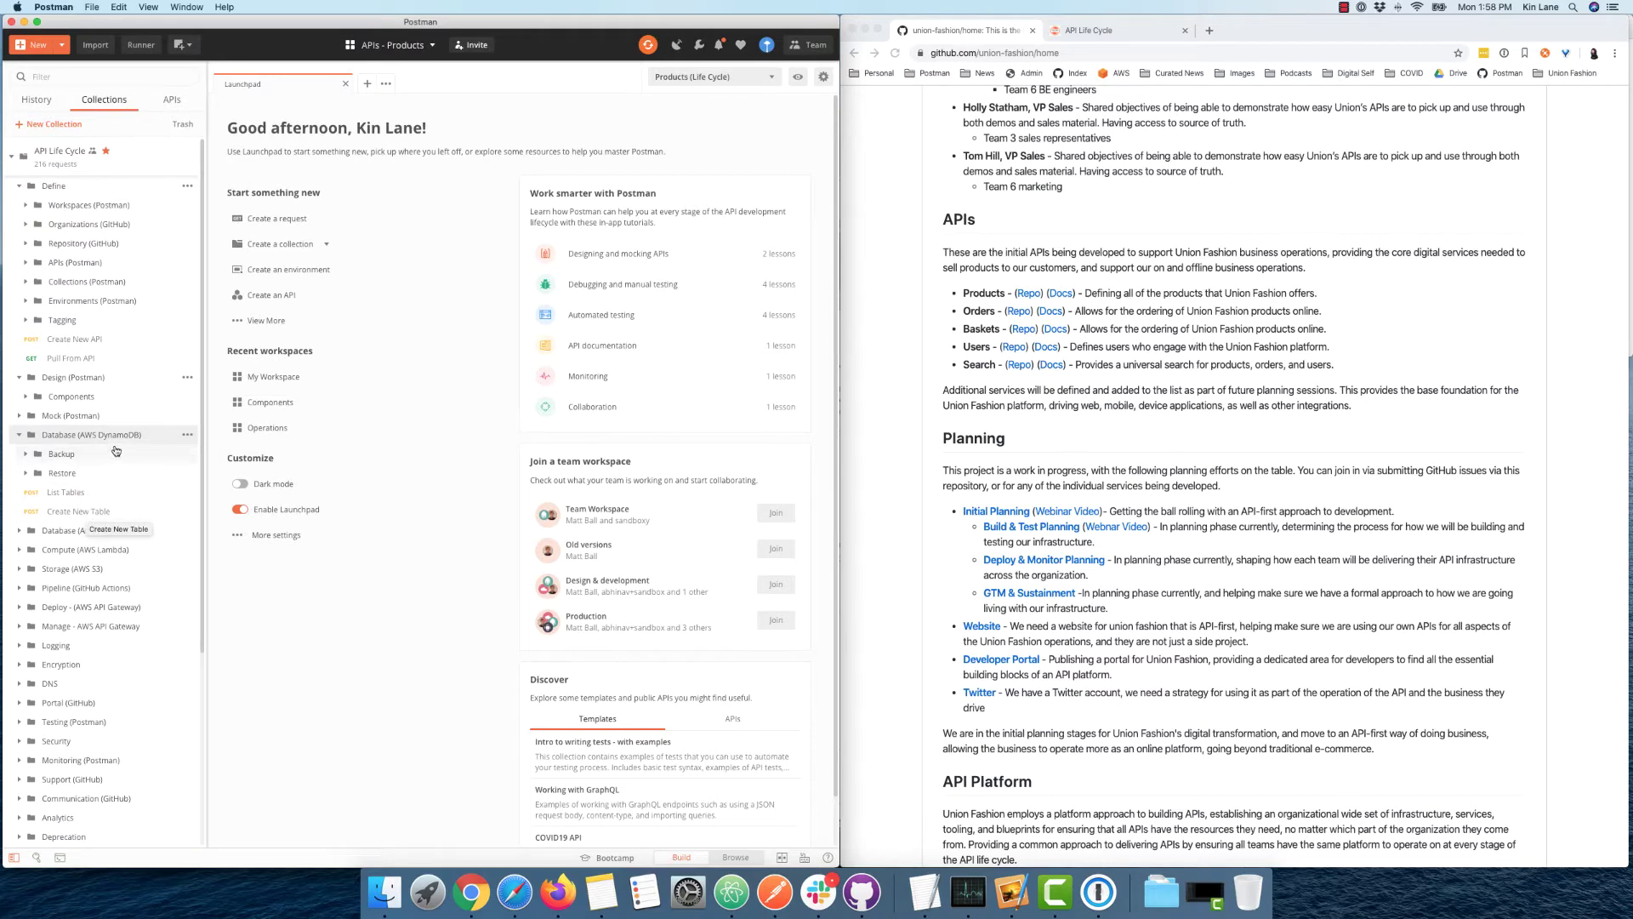
pyautogui.click(110, 435)
pyautogui.click(108, 456)
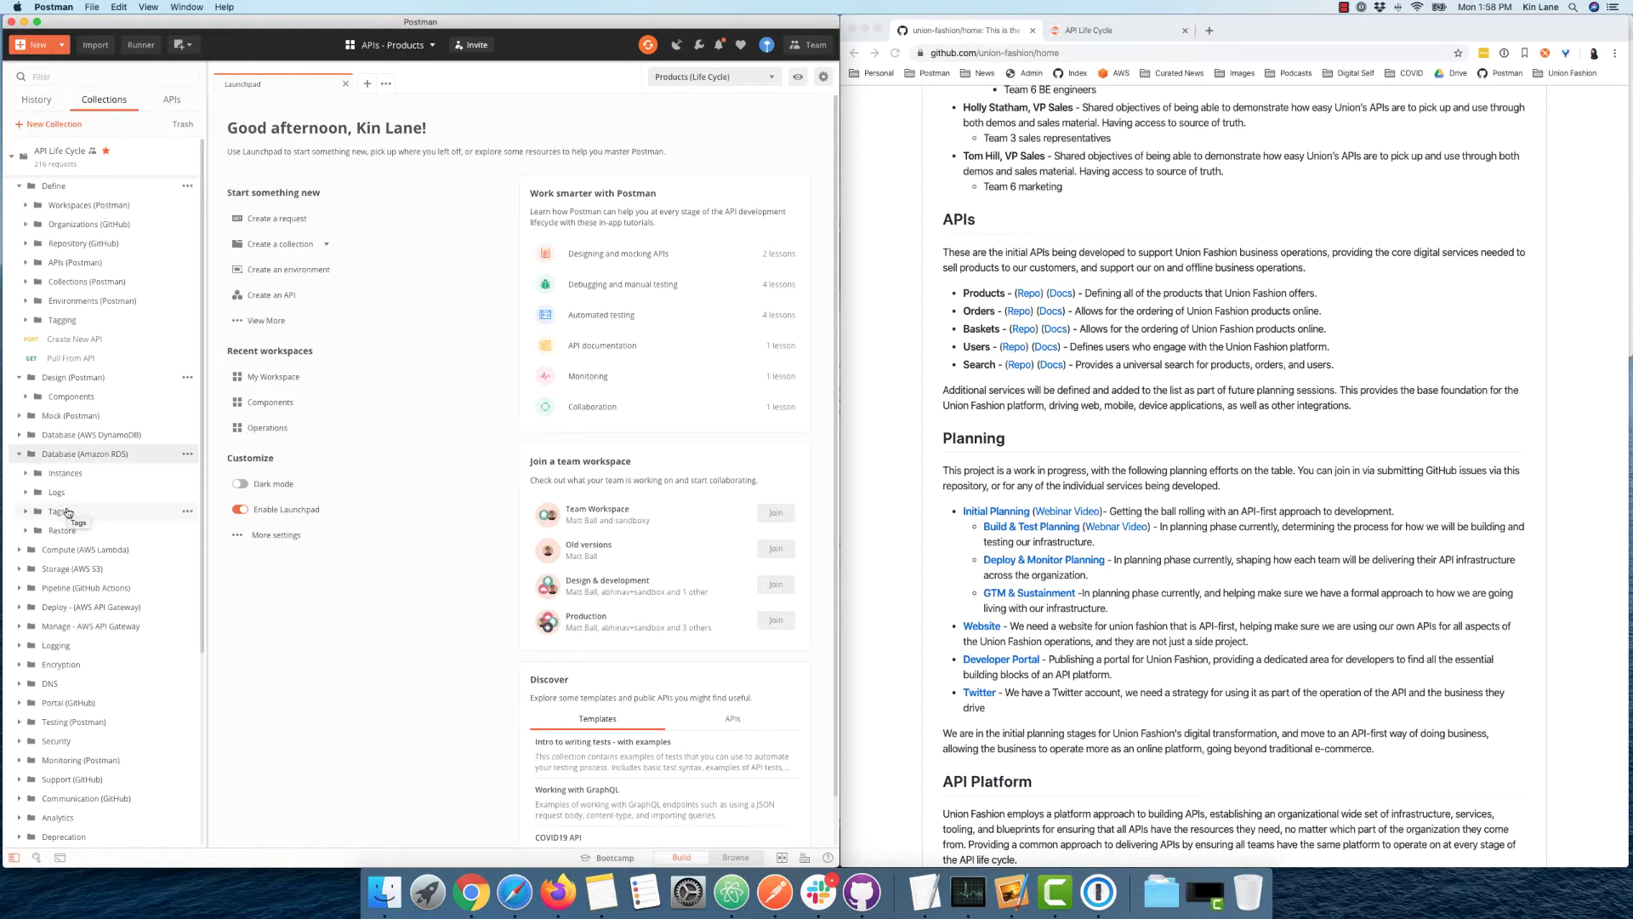
pyautogui.click(102, 456)
# Step: Examine the contents of the Compute (AWS Lambda) and Storage (AWS S3) folders, collapsing each one
pyautogui.click(99, 474)
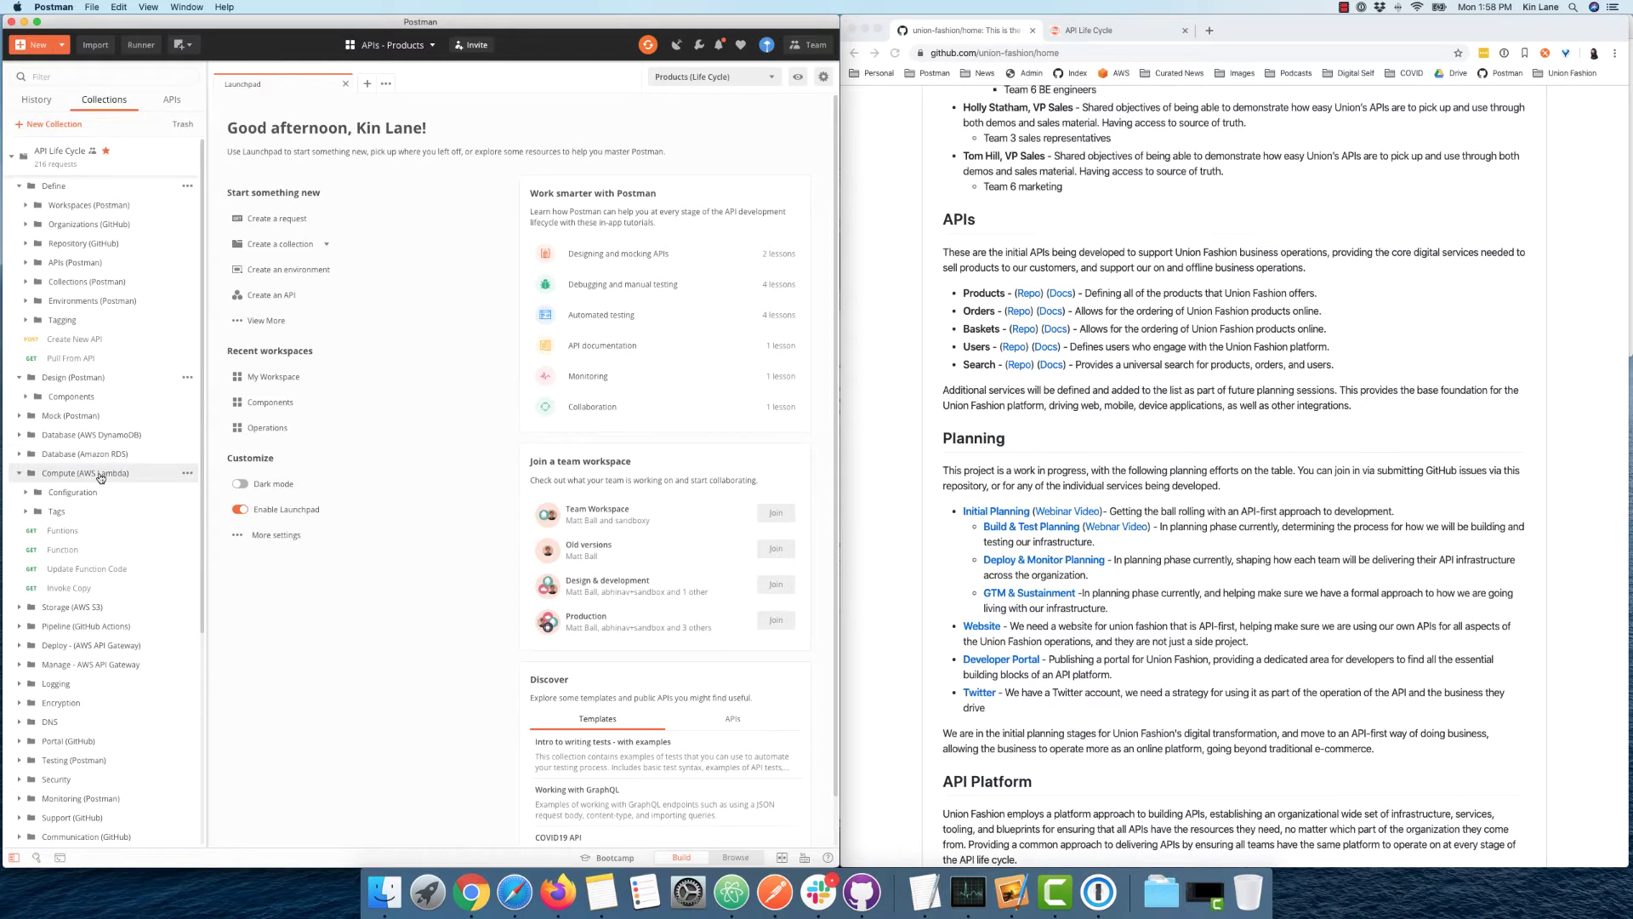
pyautogui.click(100, 474)
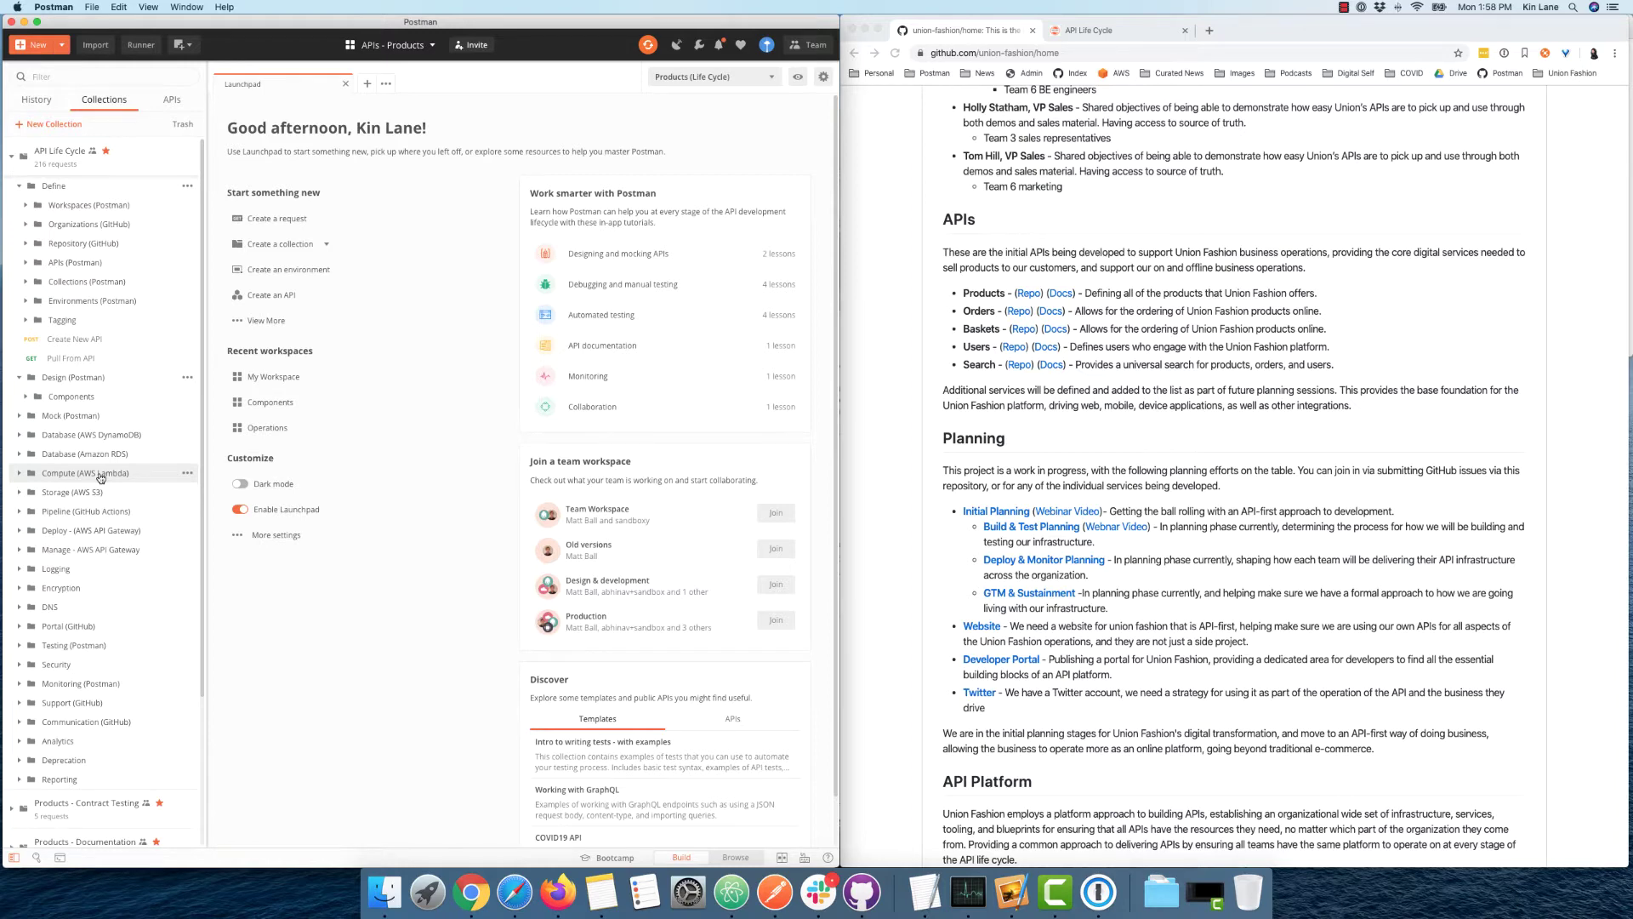
pyautogui.click(90, 494)
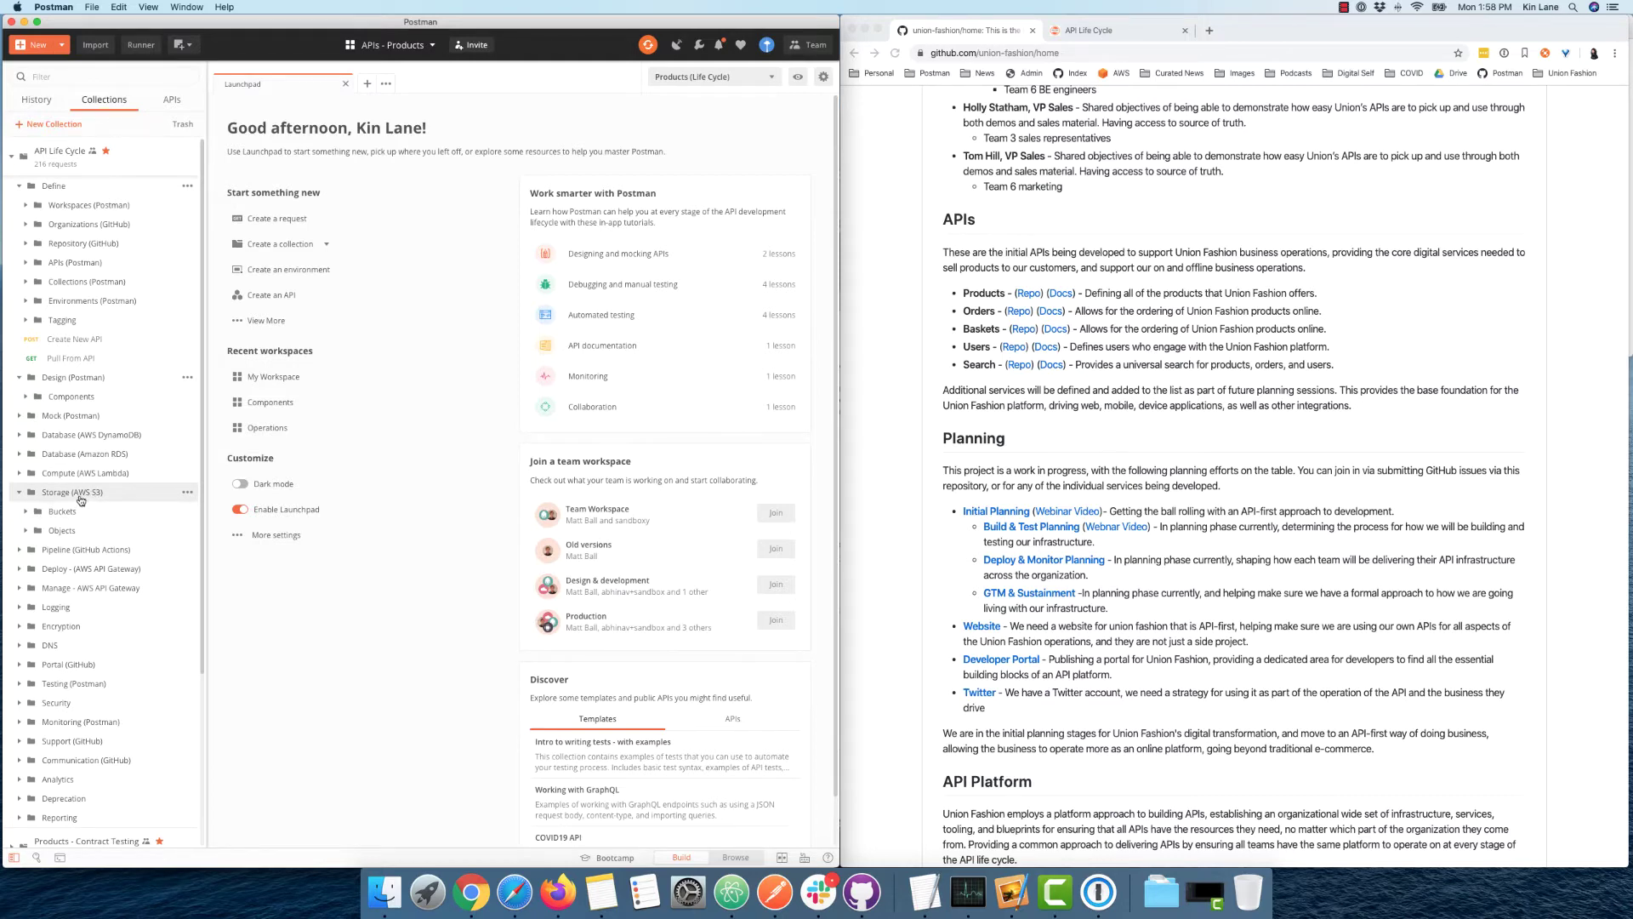
pyautogui.click(78, 494)
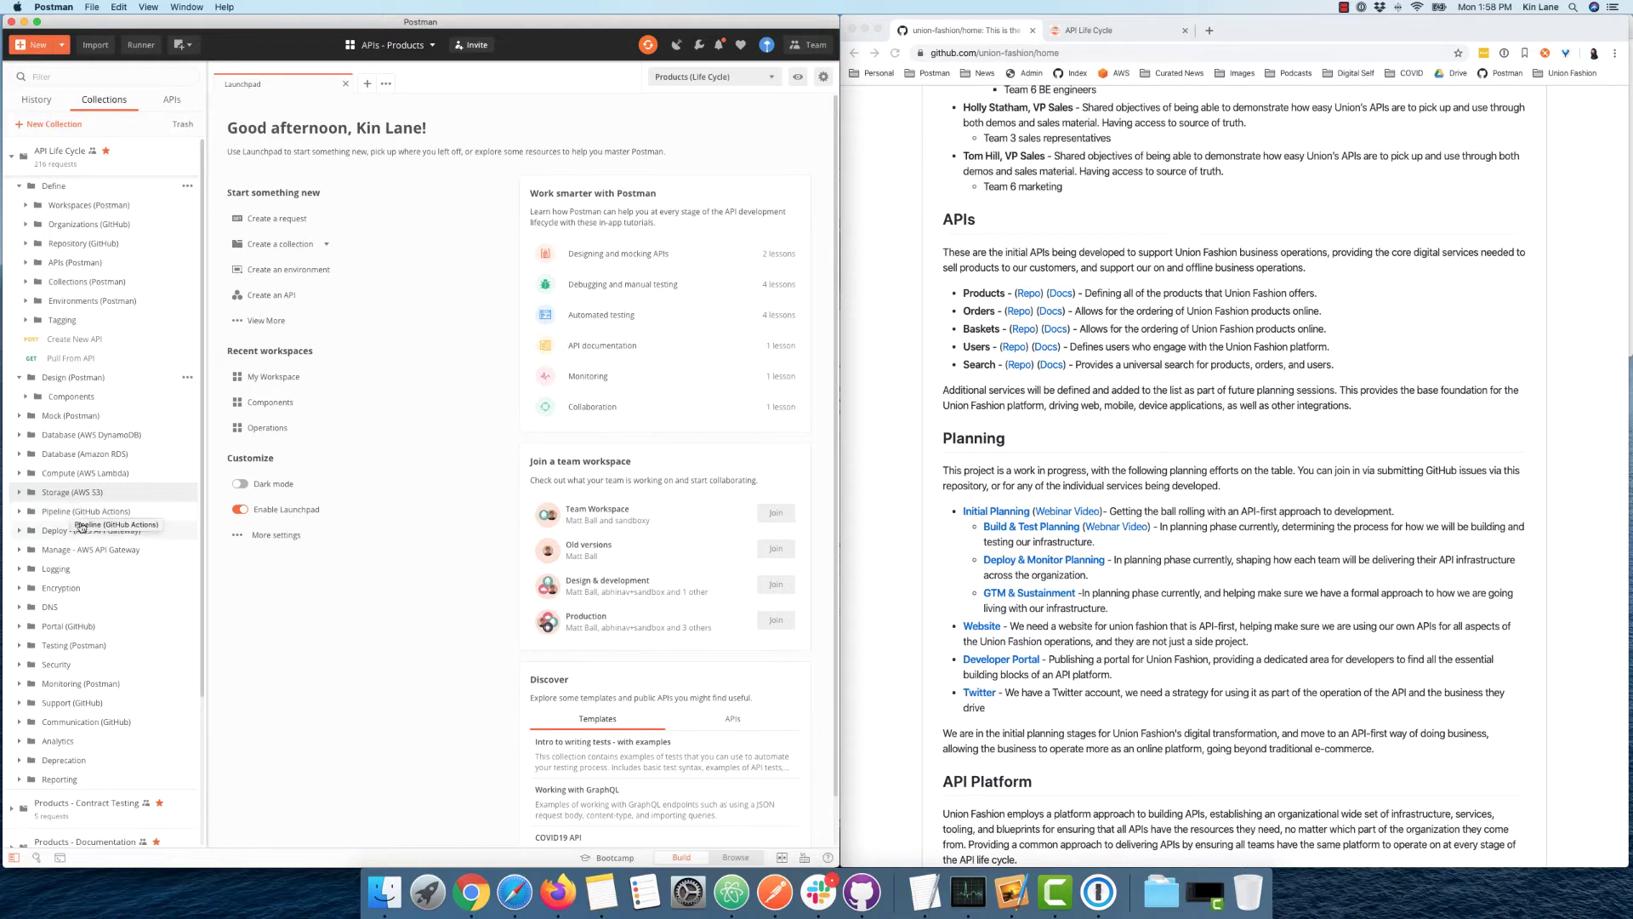
# Step: Examine the contents of the Deploy - (AWS API Gateway), Manage - AWS API Gateway and Logging folders, collapsing each one
pyautogui.click(91, 531)
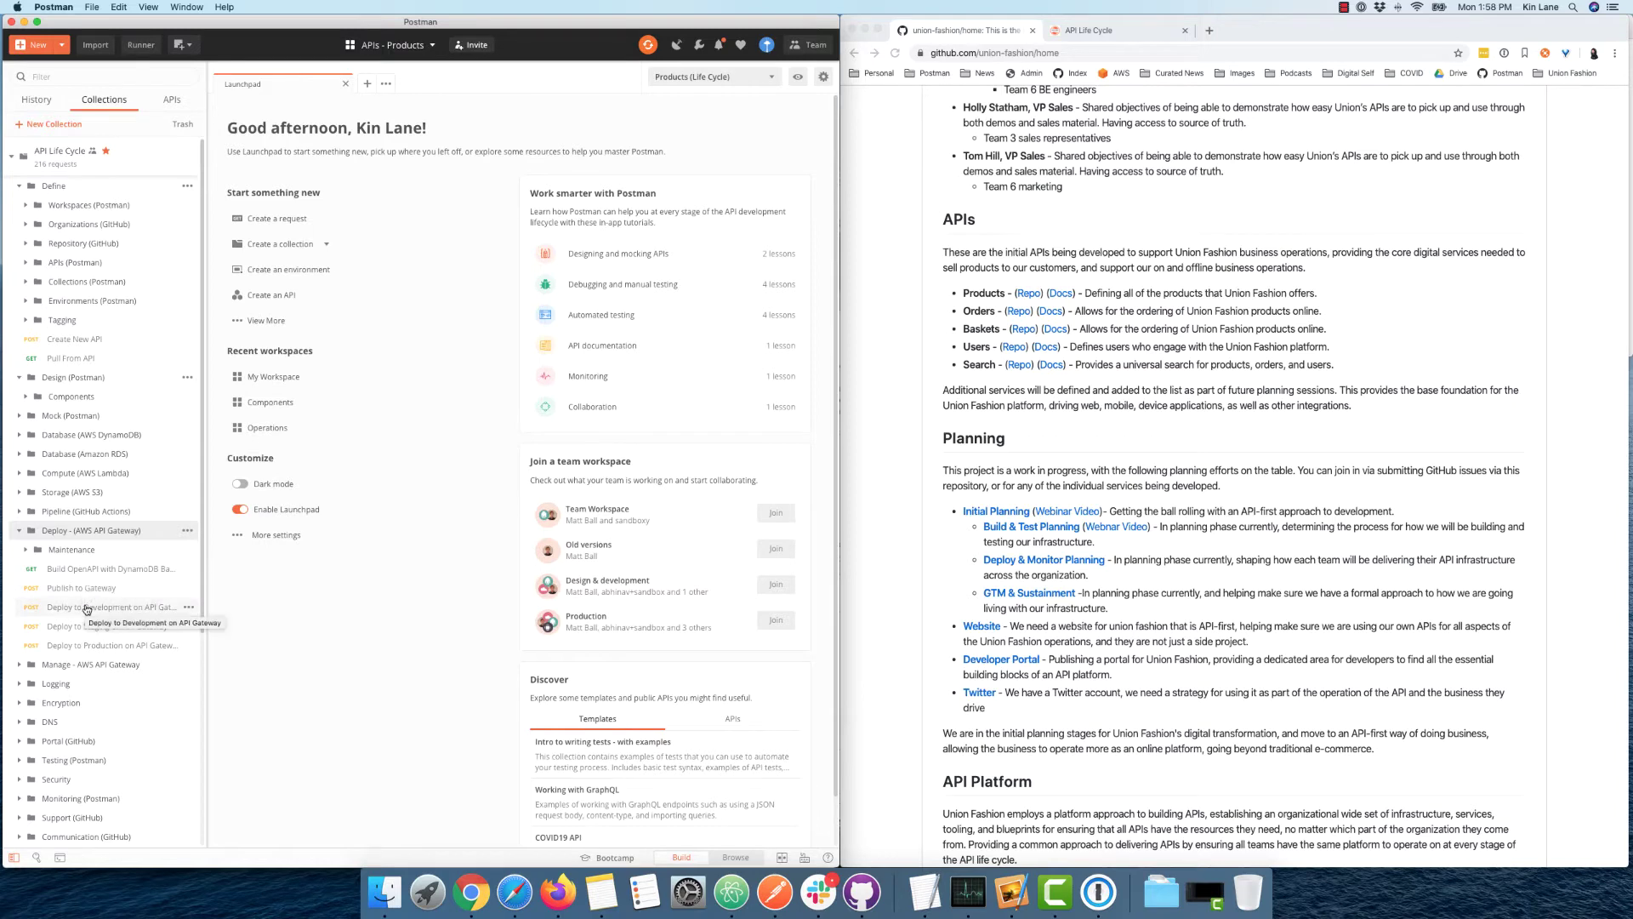
pyautogui.click(92, 531)
pyautogui.click(96, 551)
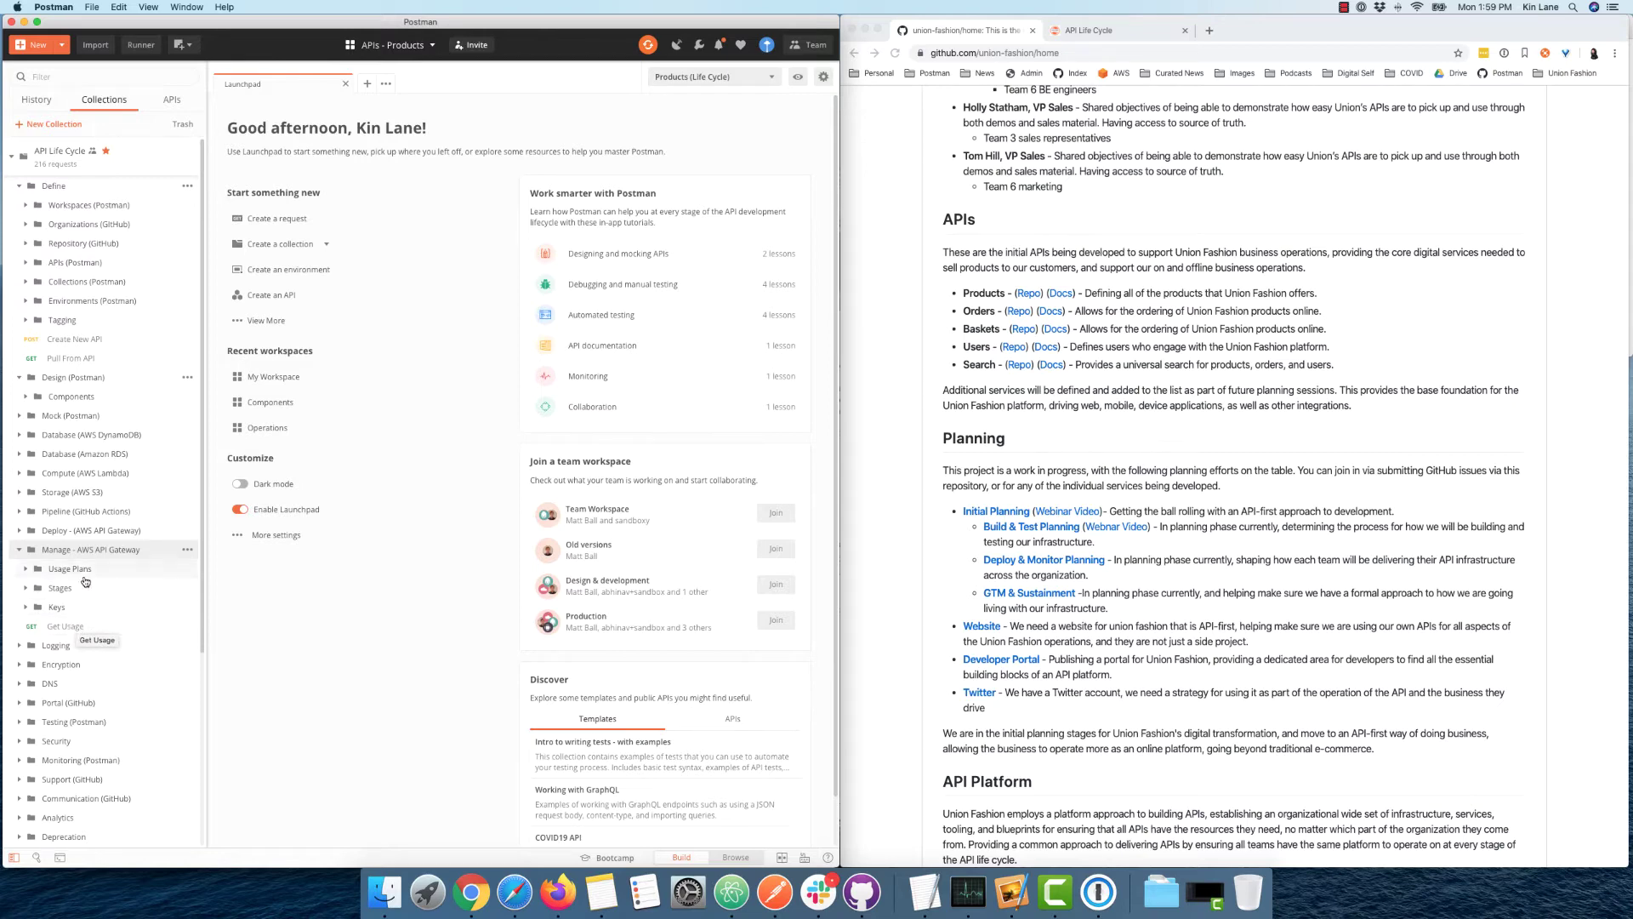
pyautogui.click(93, 551)
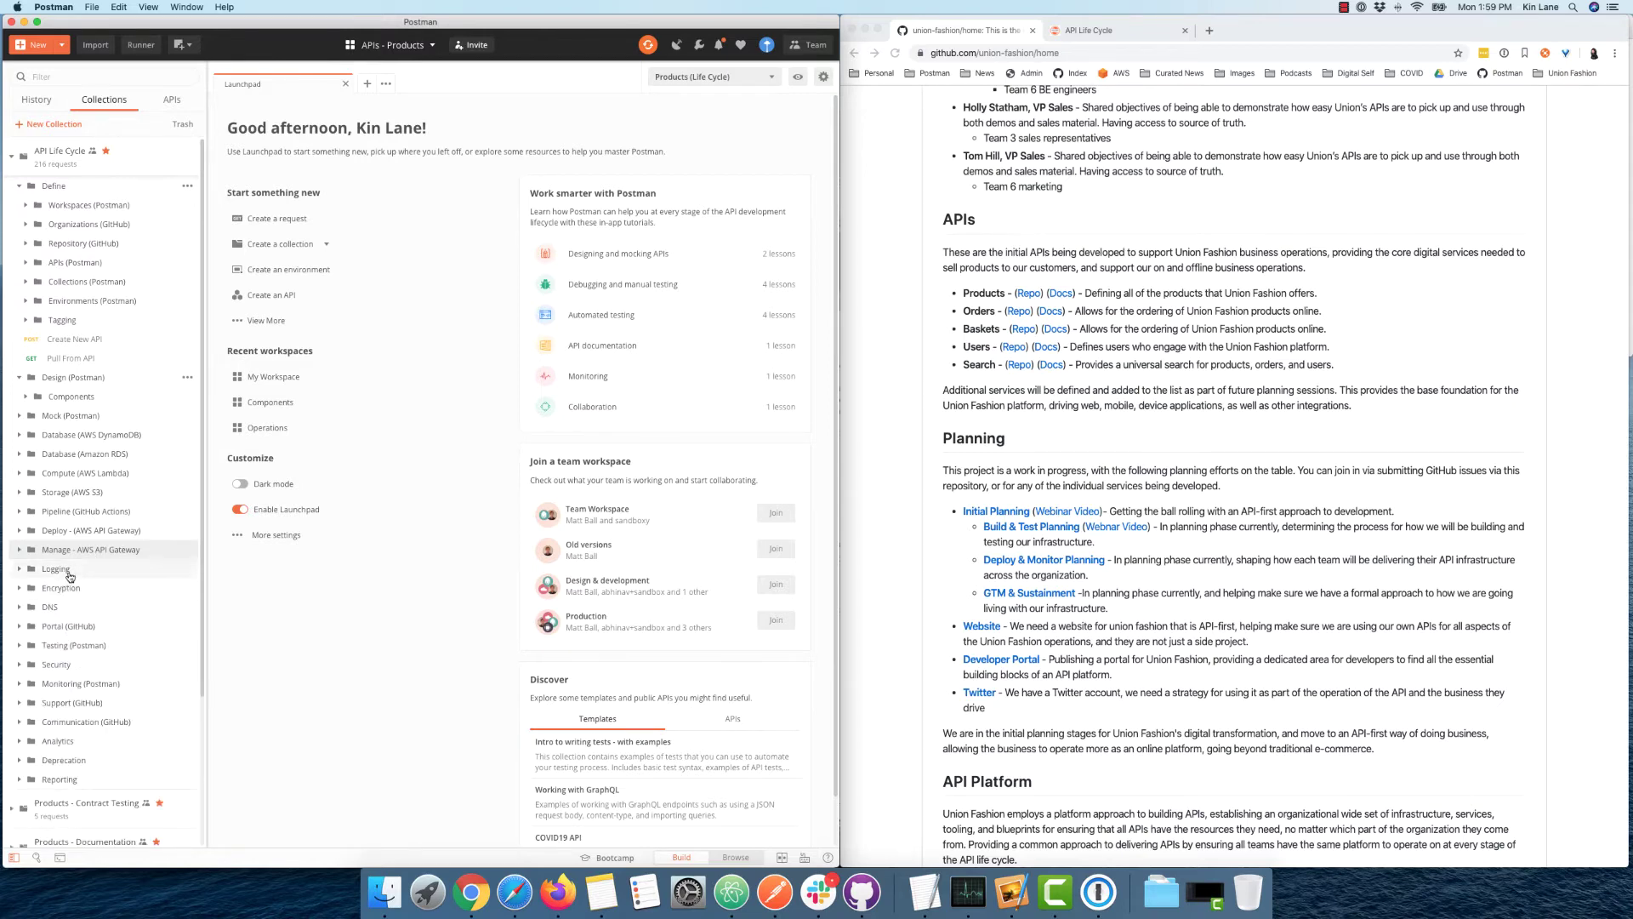
pyautogui.click(69, 573)
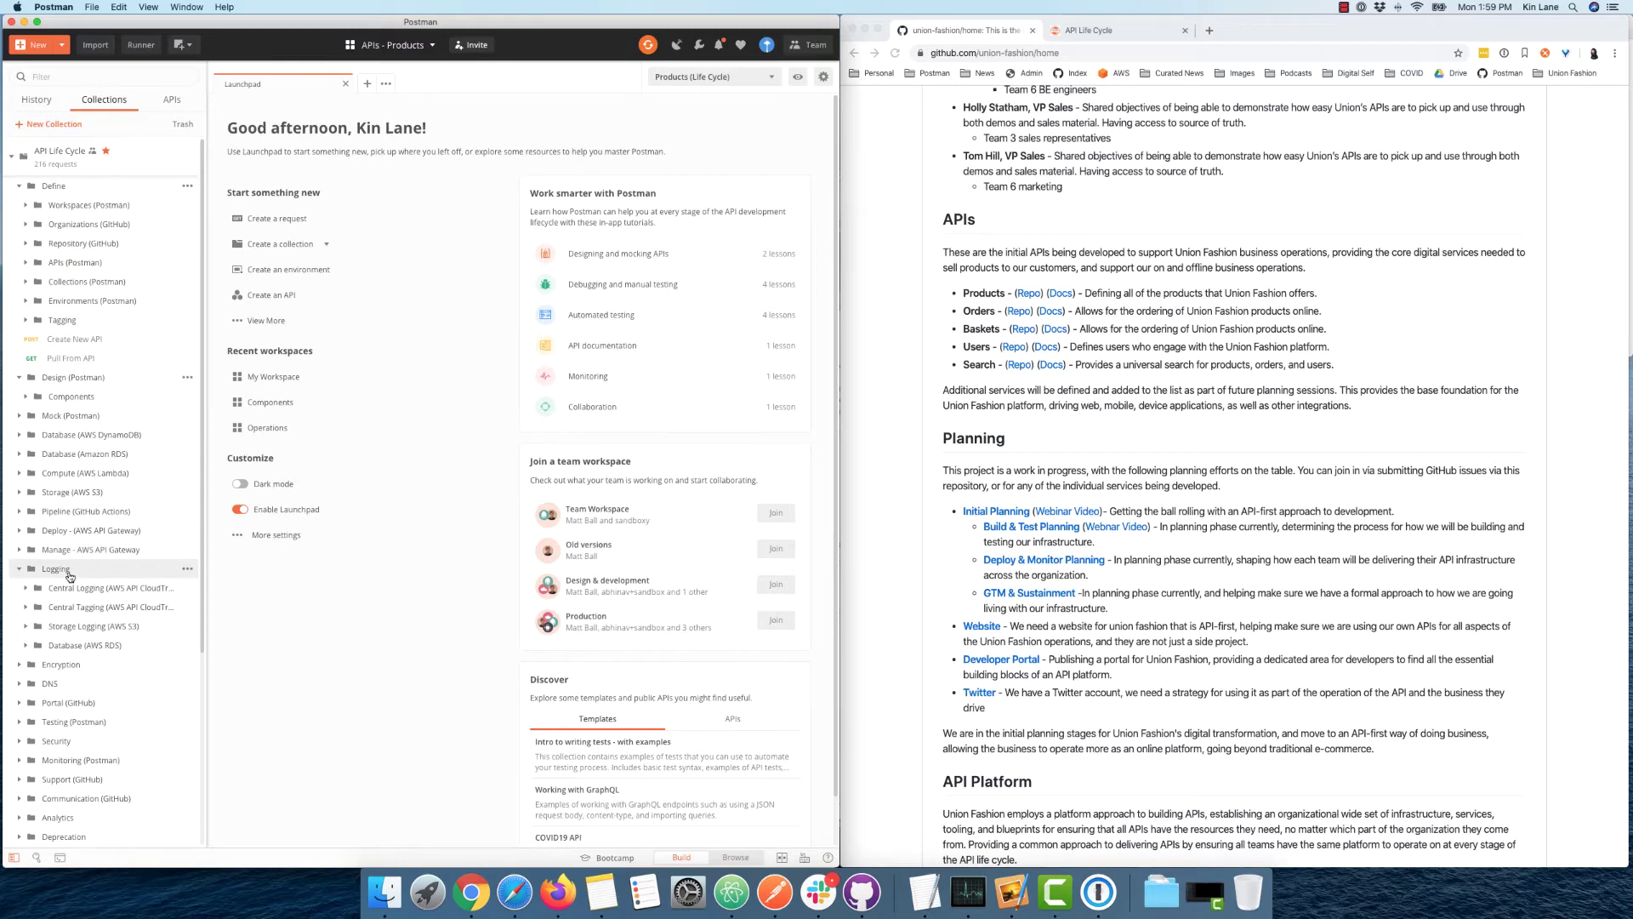
pyautogui.click(69, 571)
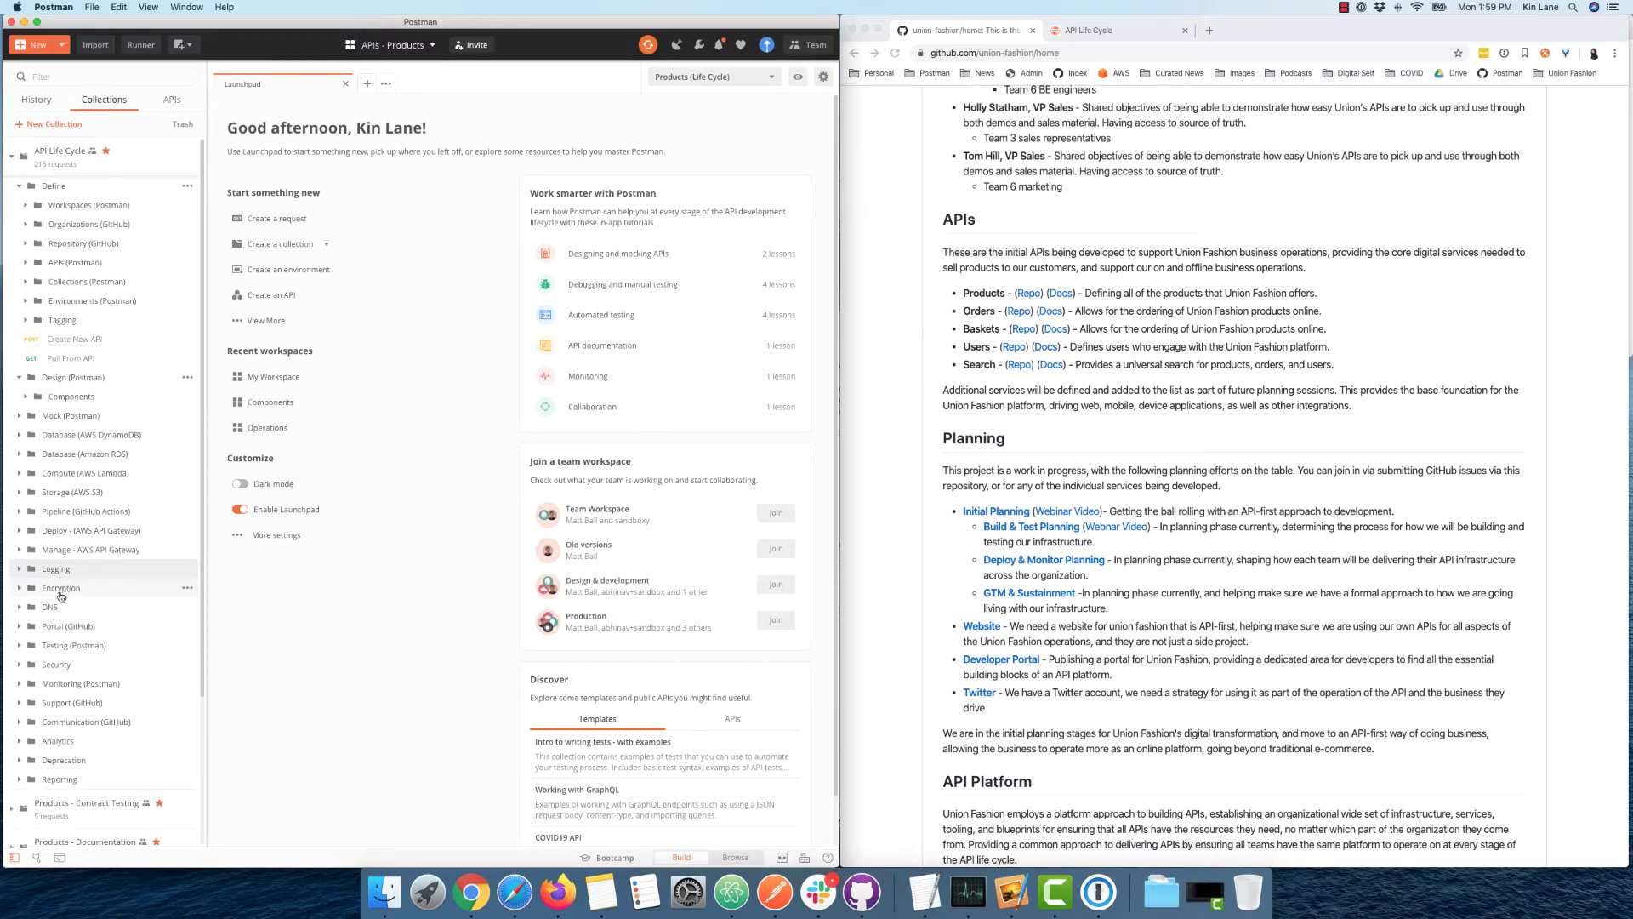
# Step: Examine the contents of the Portal (GitHub), Testing (Postman) and Security folders, collapsing each one
pyautogui.click(56, 627)
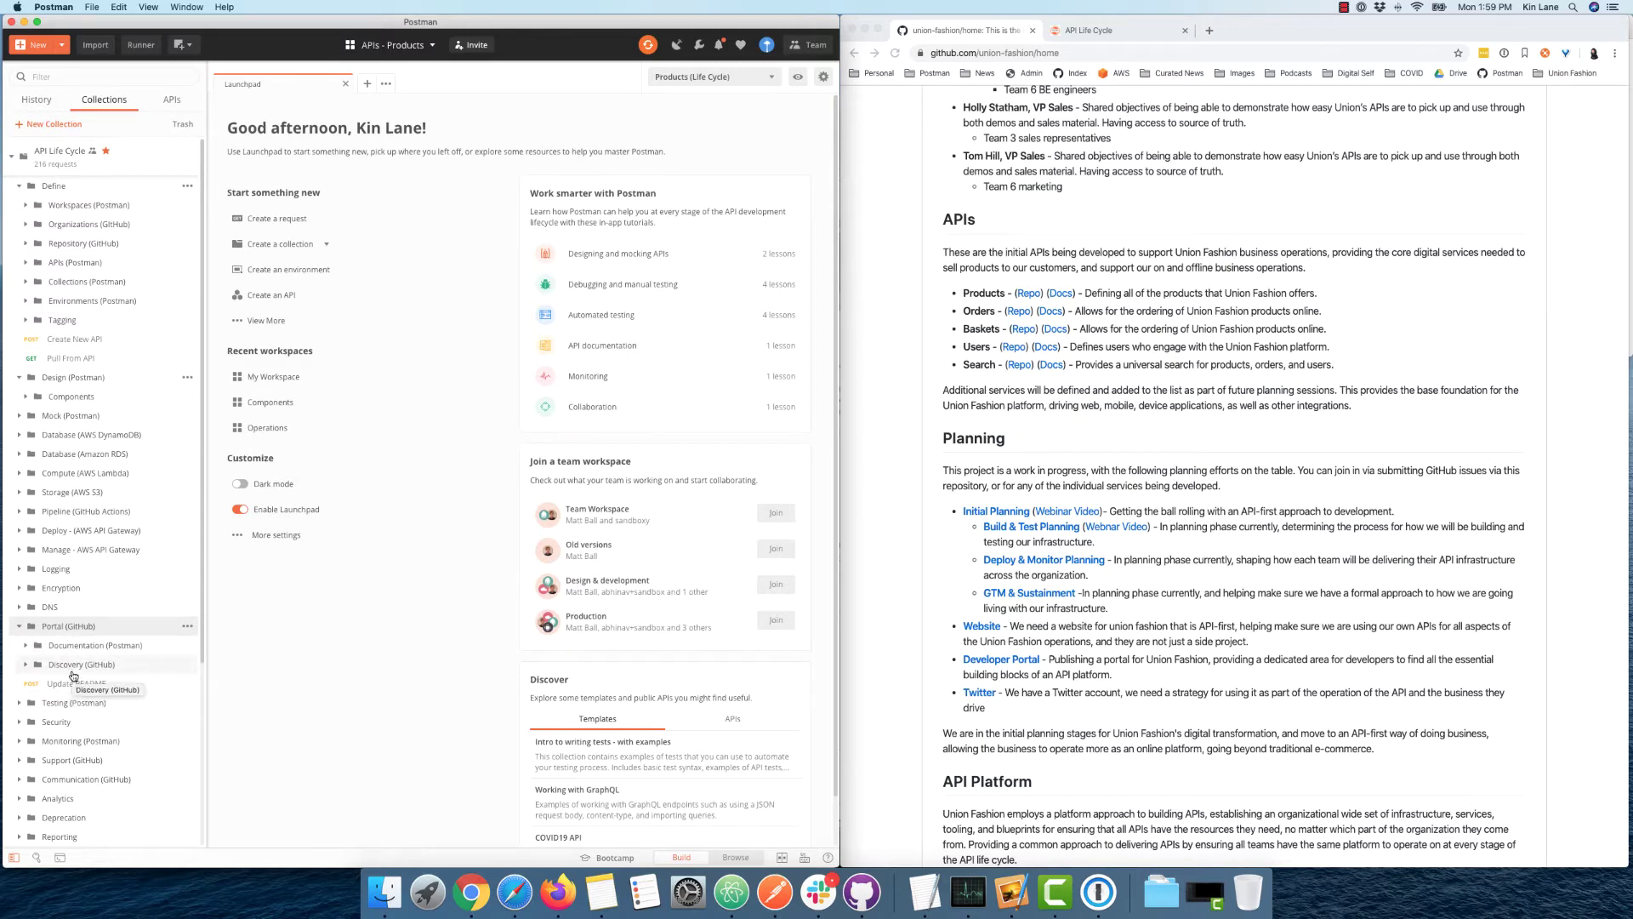
pyautogui.click(74, 629)
pyautogui.click(78, 650)
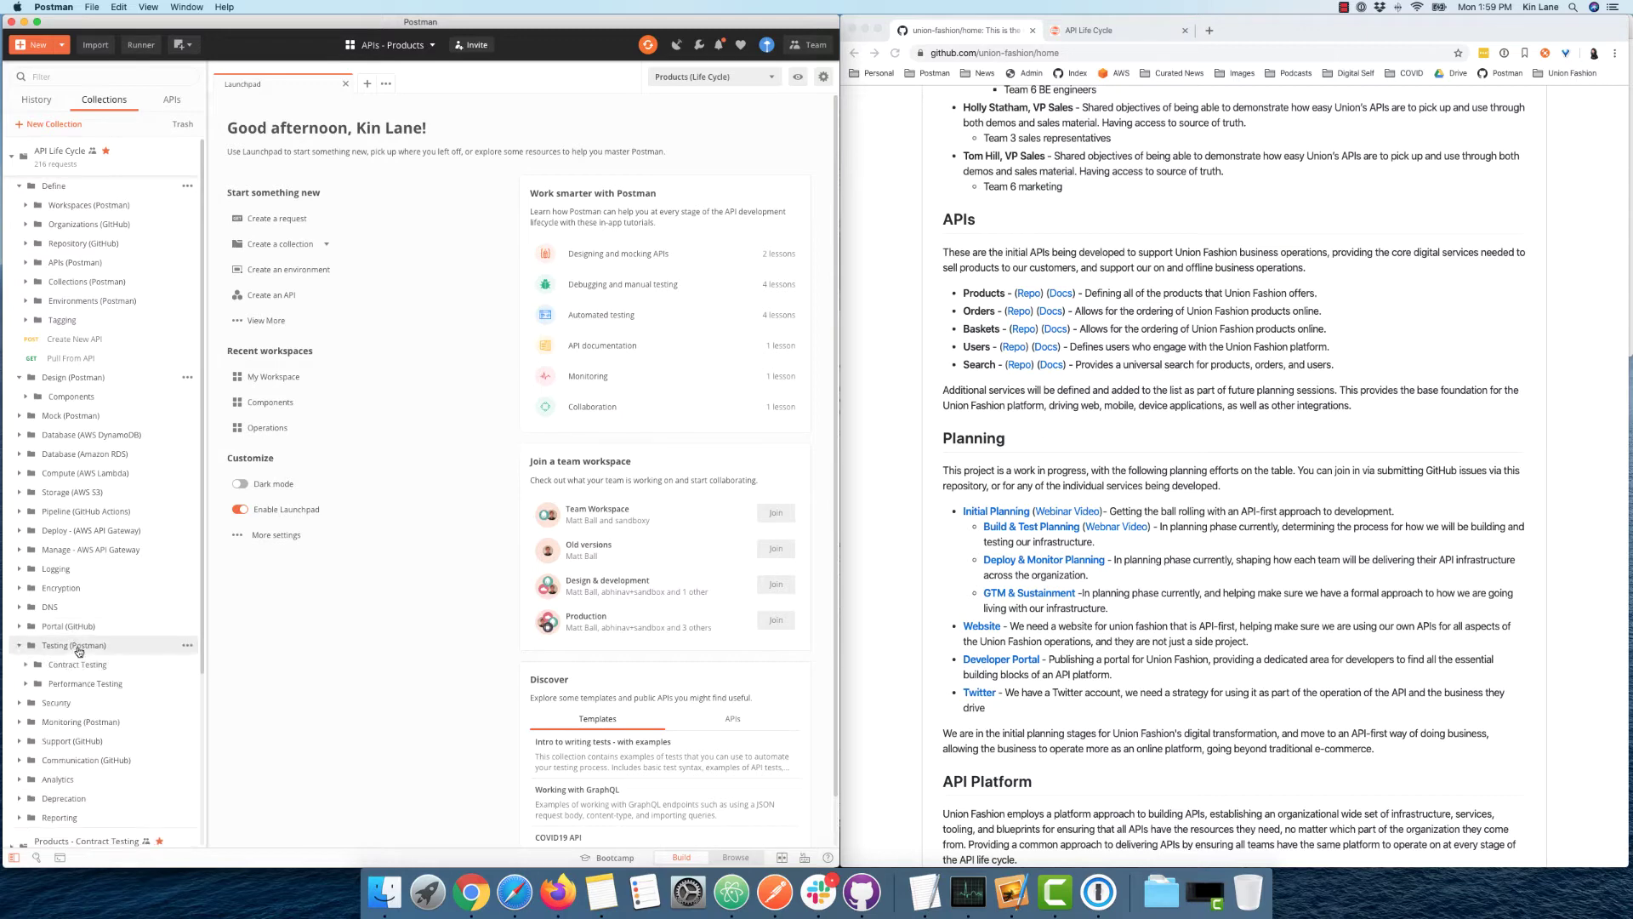
pyautogui.click(78, 665)
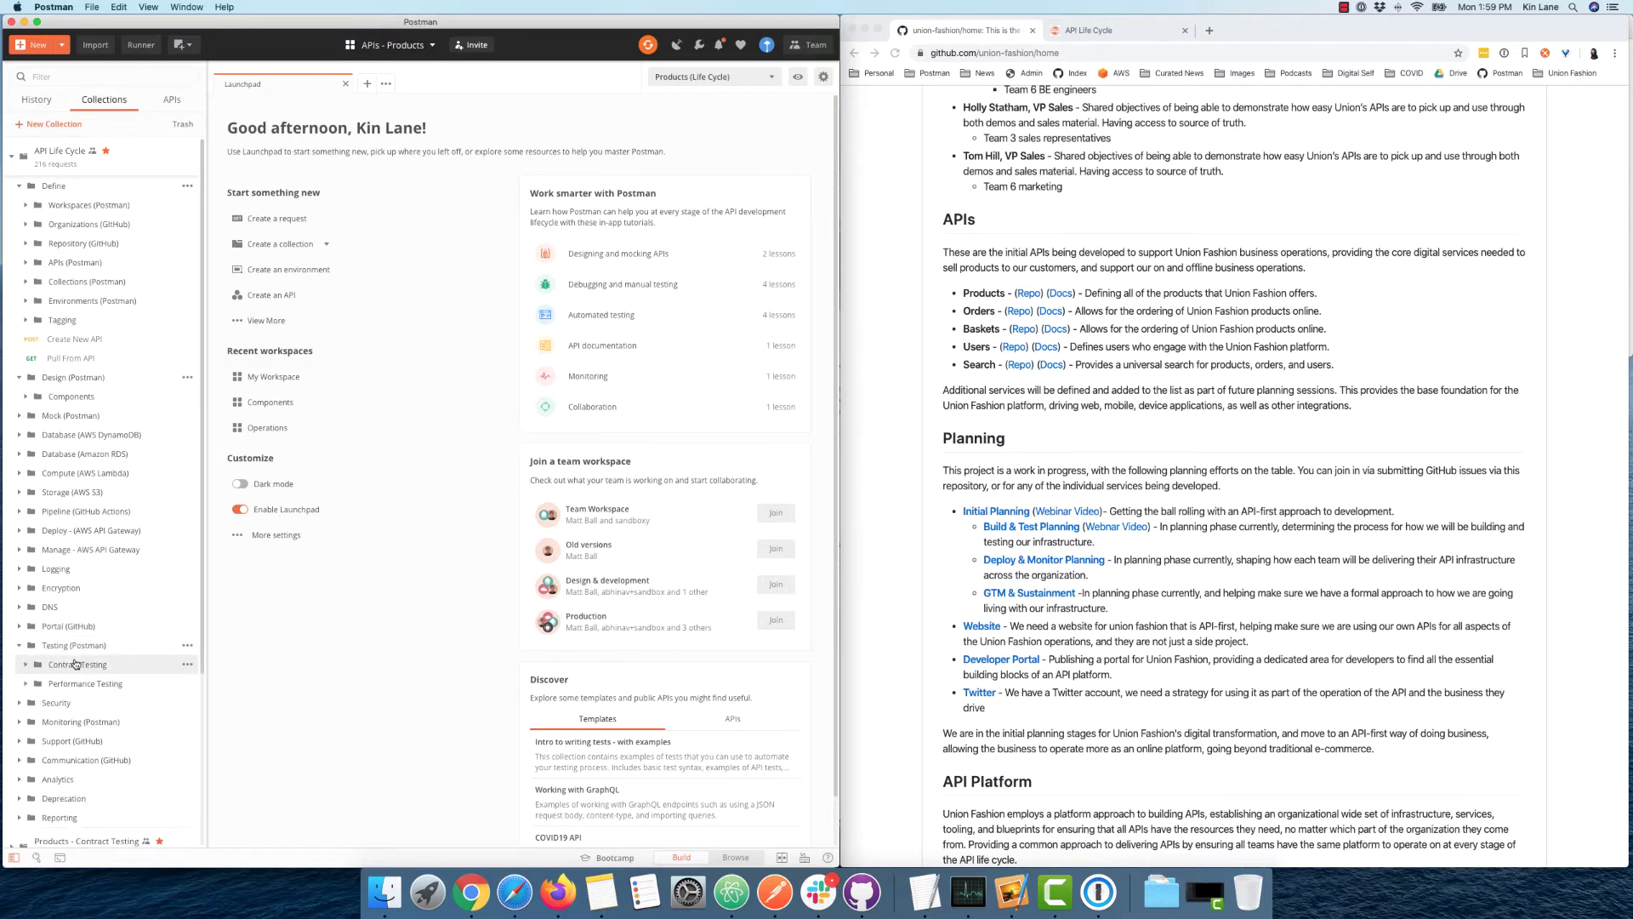
pyautogui.click(73, 646)
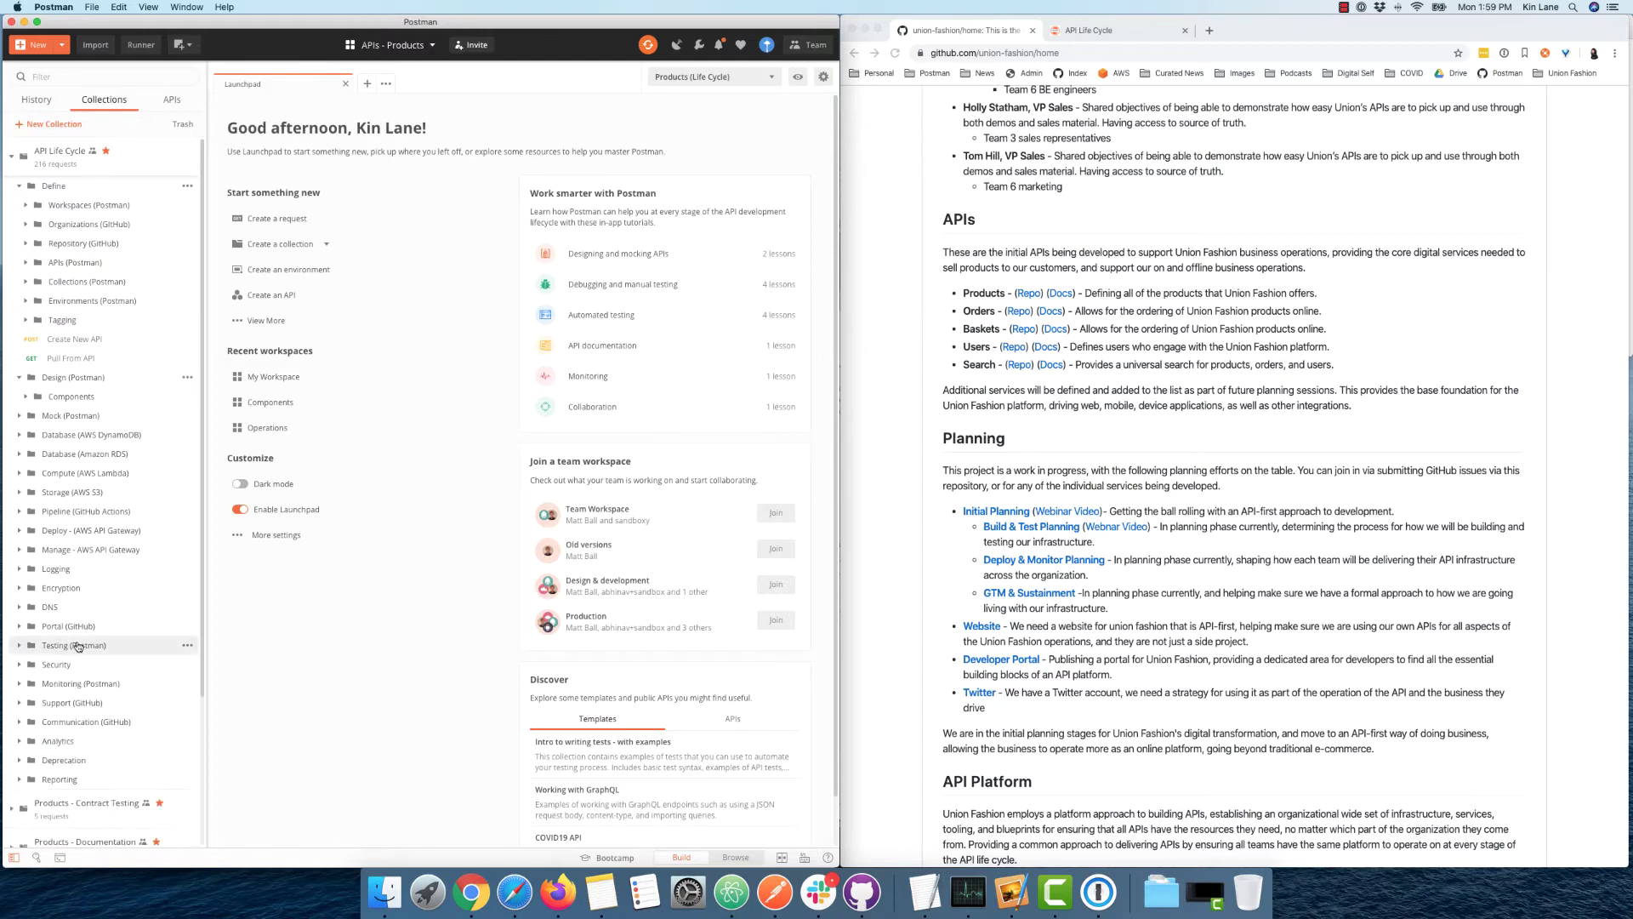
pyautogui.click(61, 665)
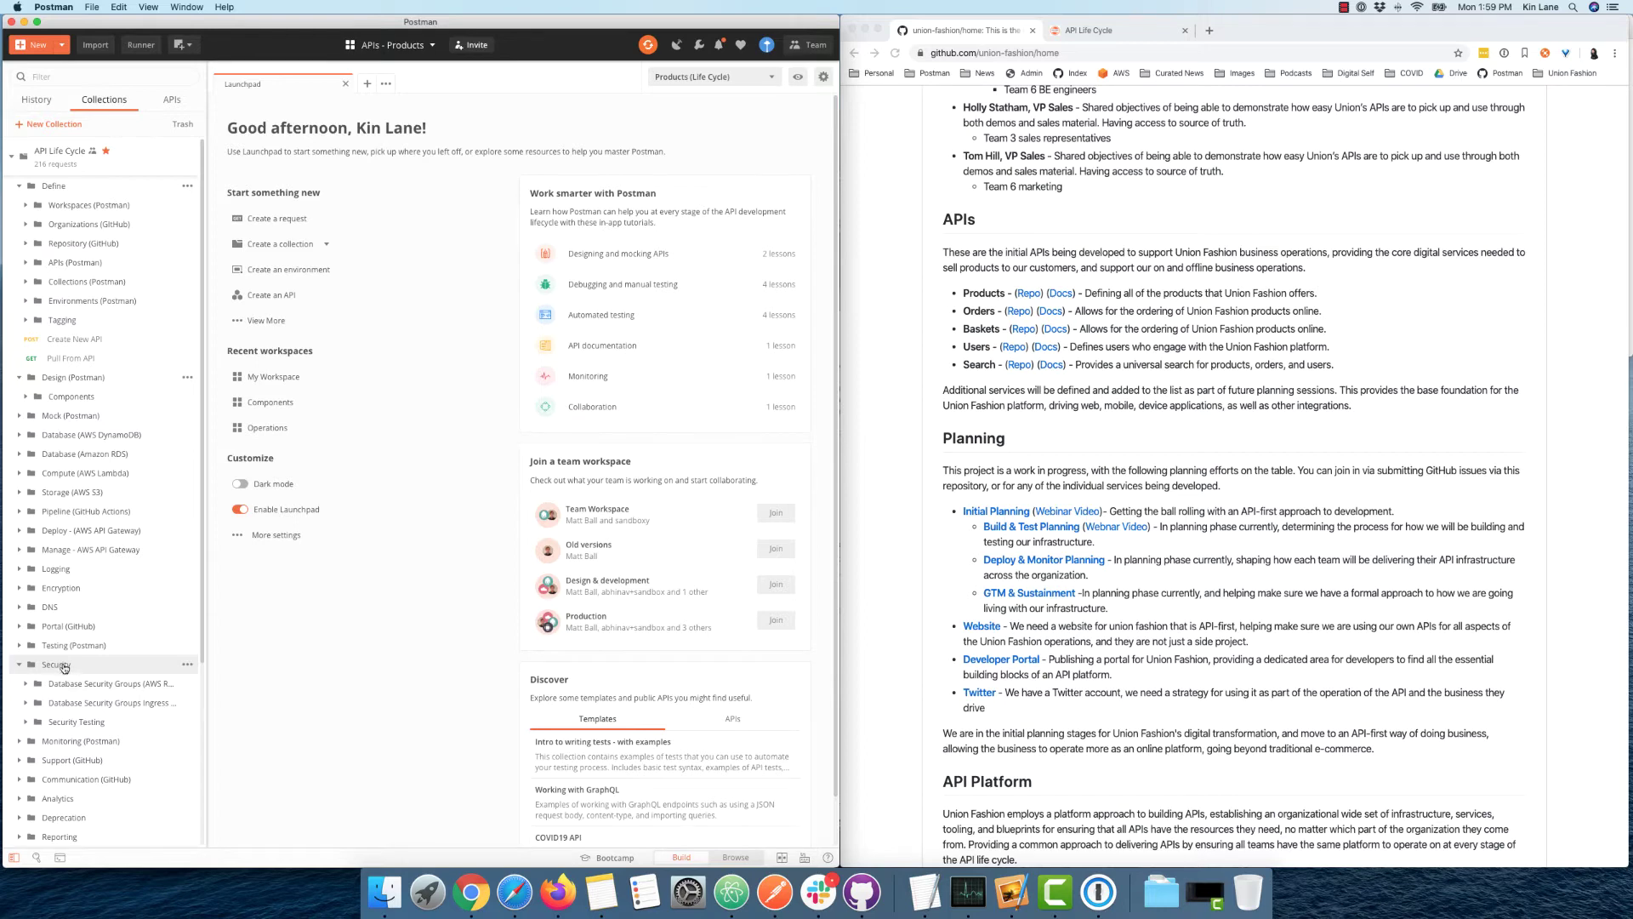
pyautogui.click(61, 663)
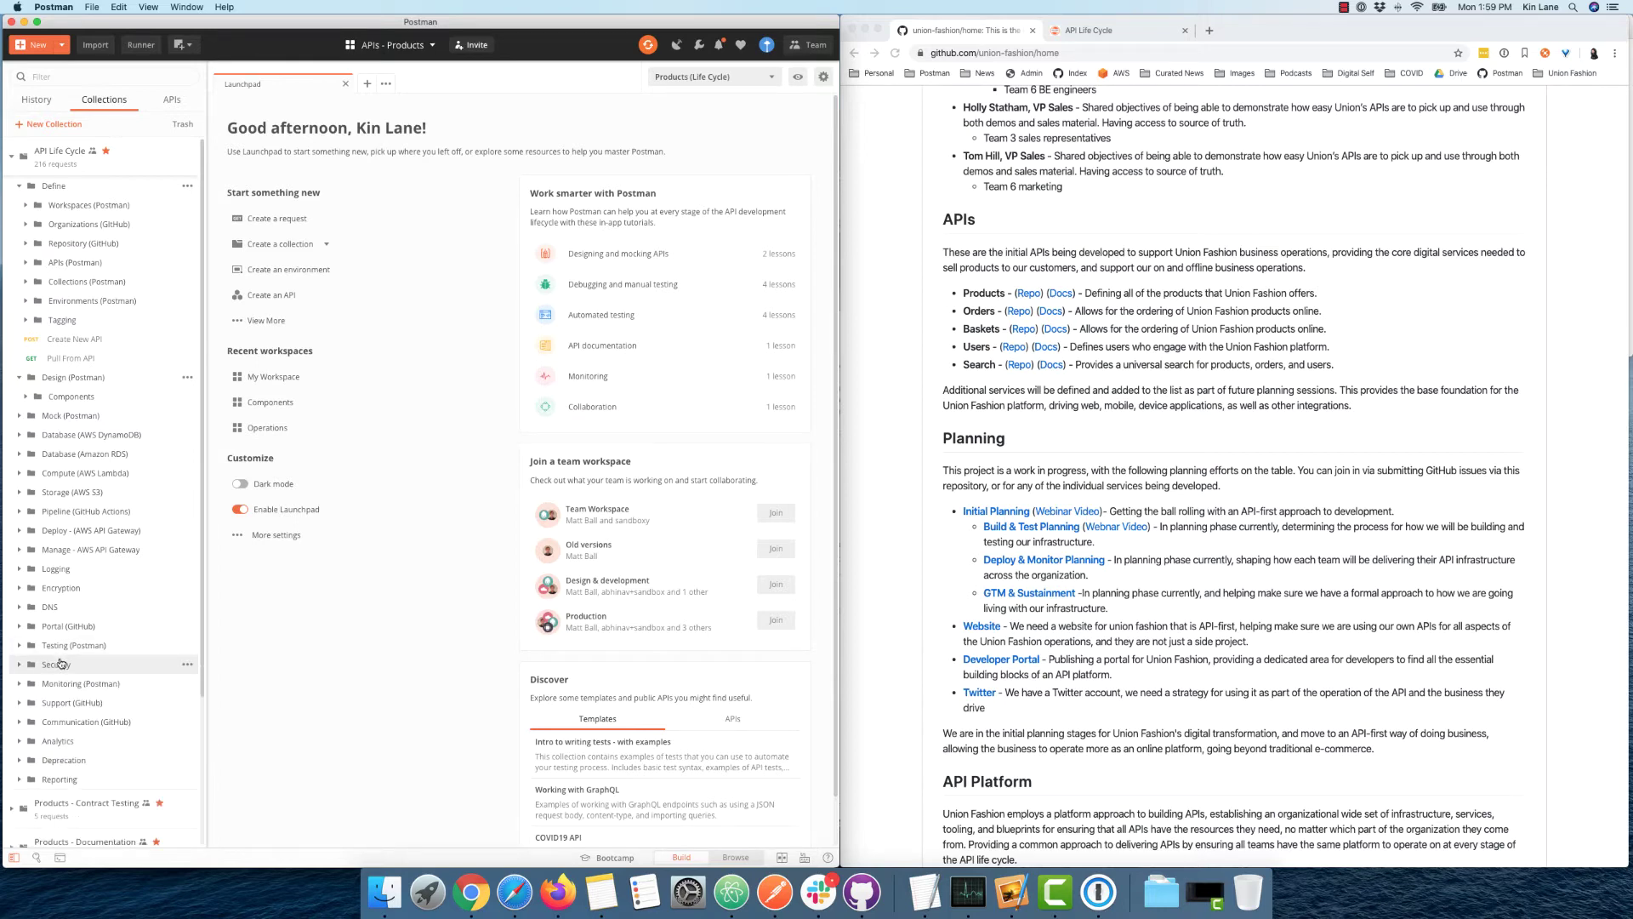
# Step: Examine the contents of the Monitoring (Postman), Support (GitHub) and Communication (GitHub) folders, collapsing each one
pyautogui.click(78, 684)
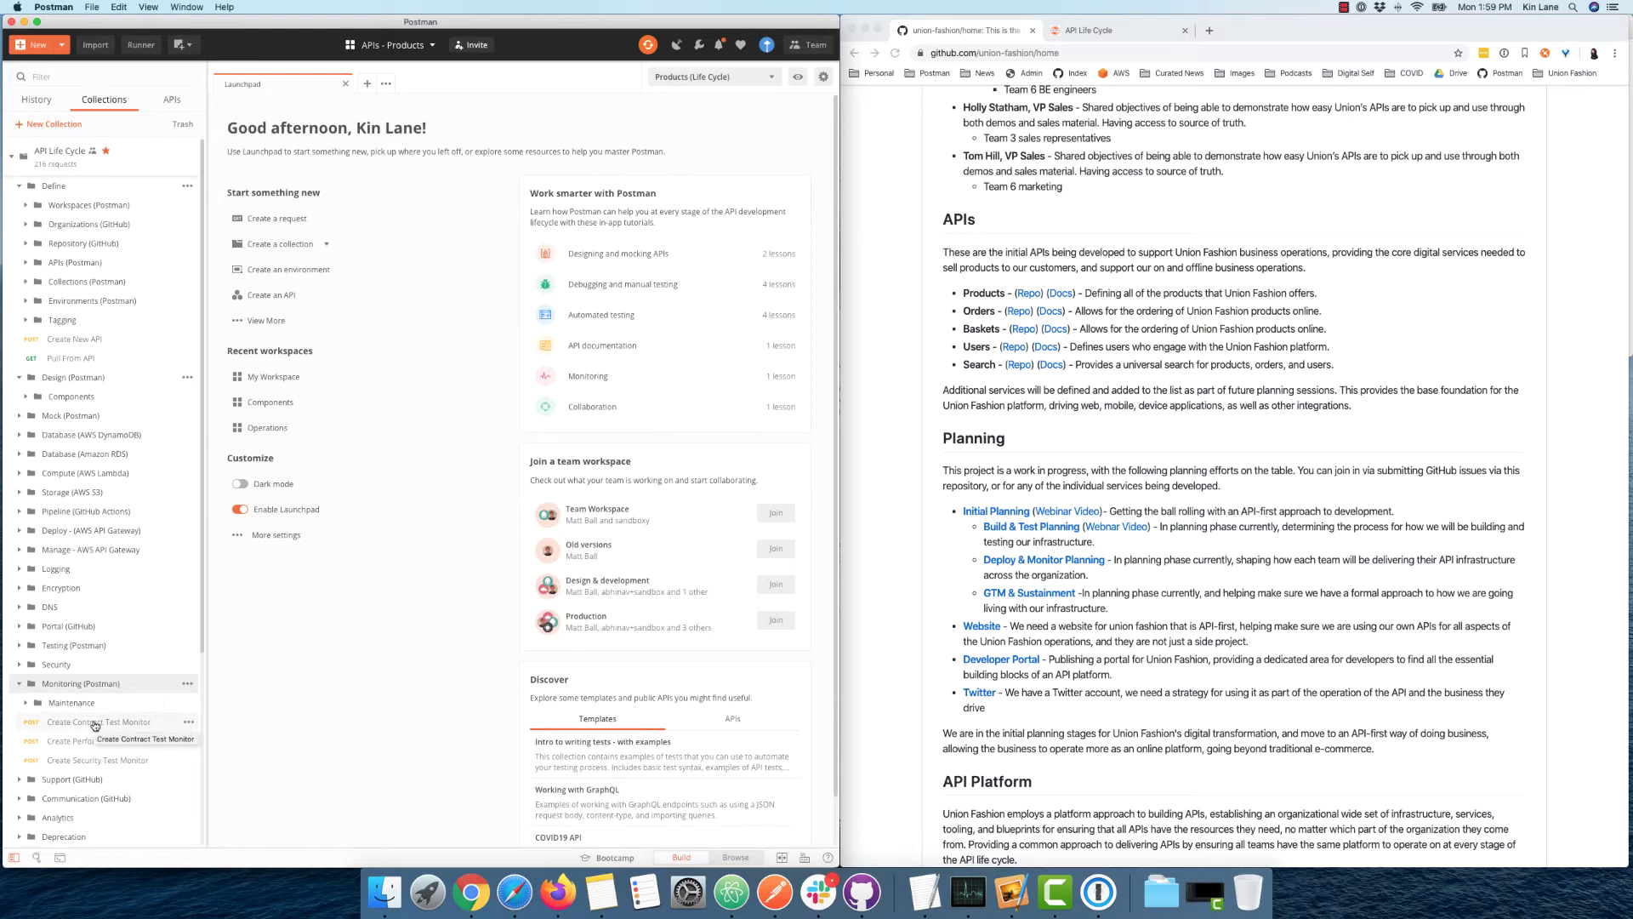
pyautogui.click(74, 685)
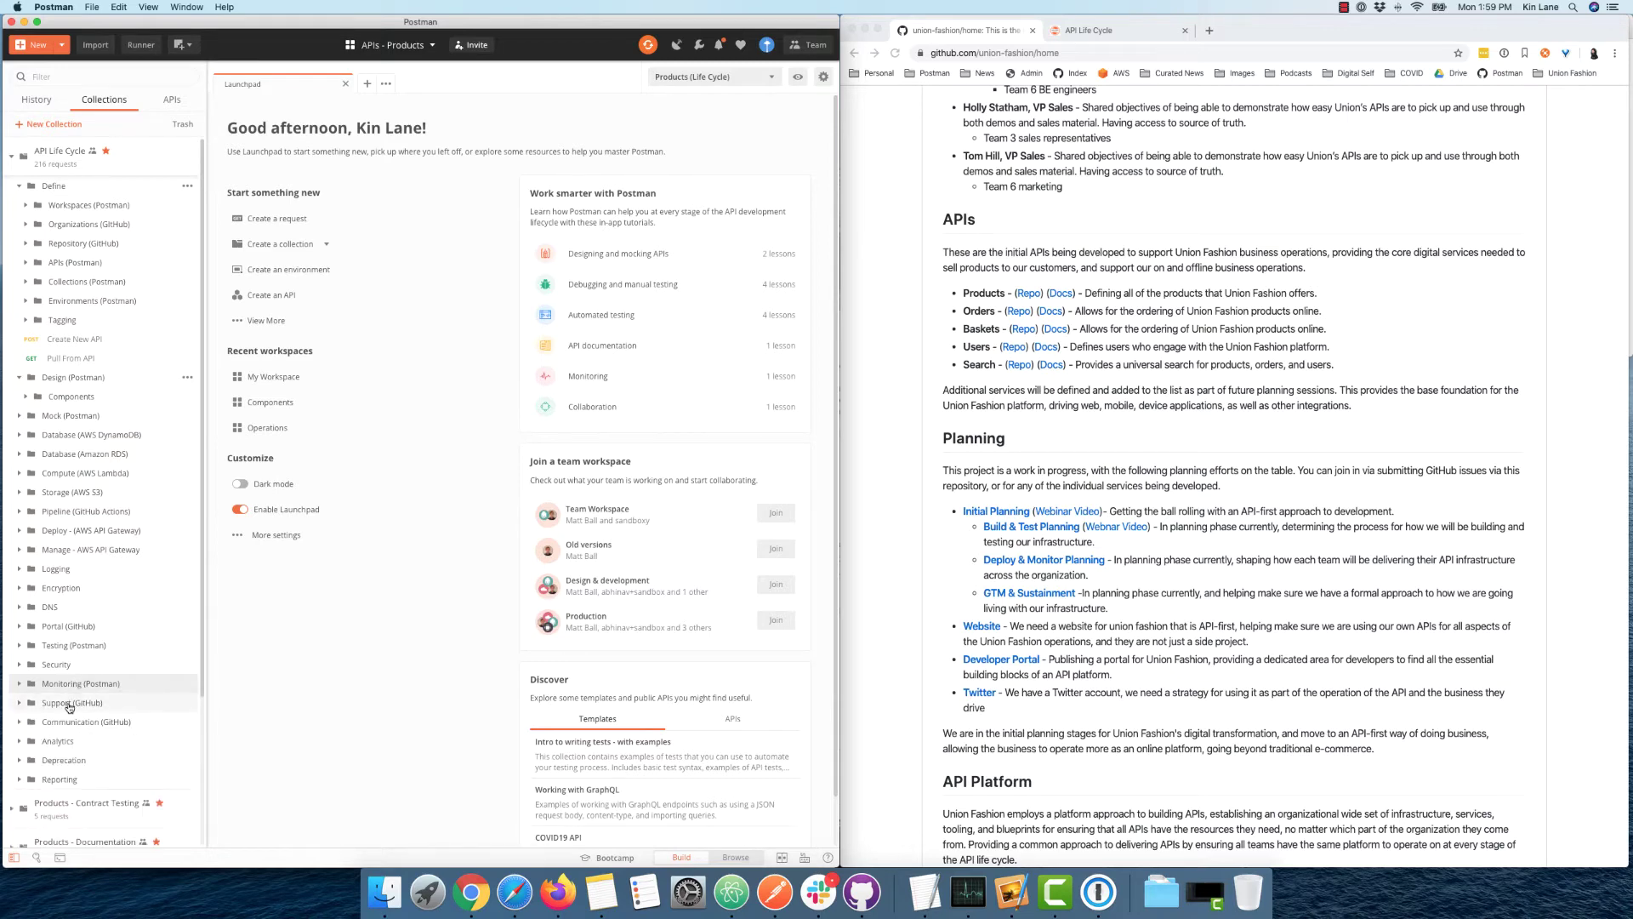
pyautogui.click(70, 704)
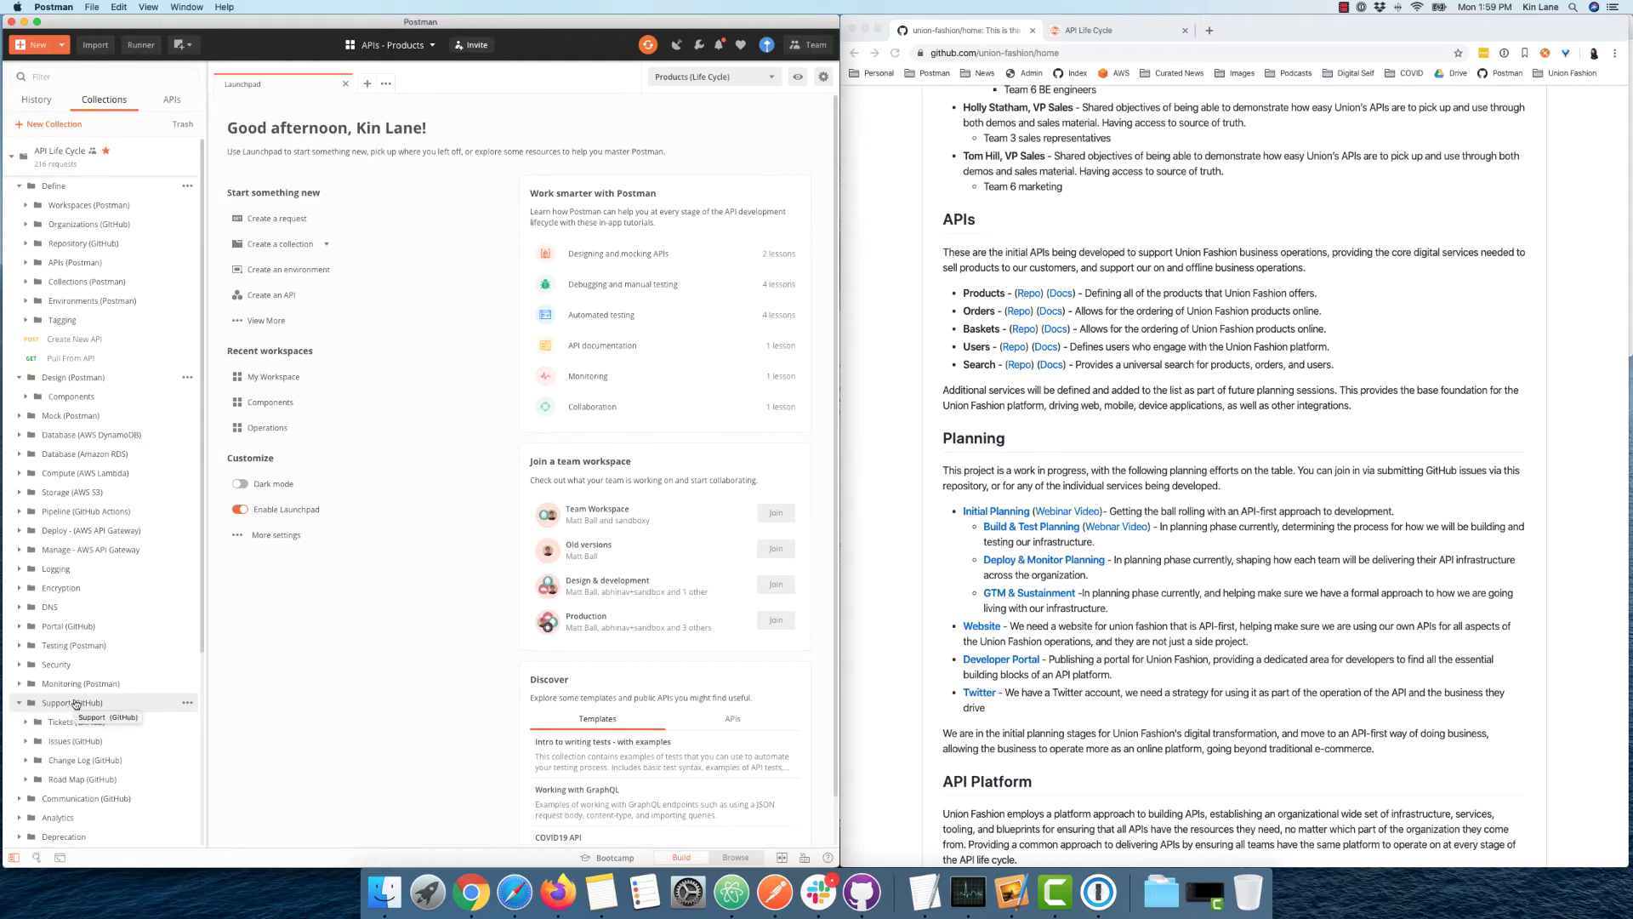
pyautogui.click(75, 704)
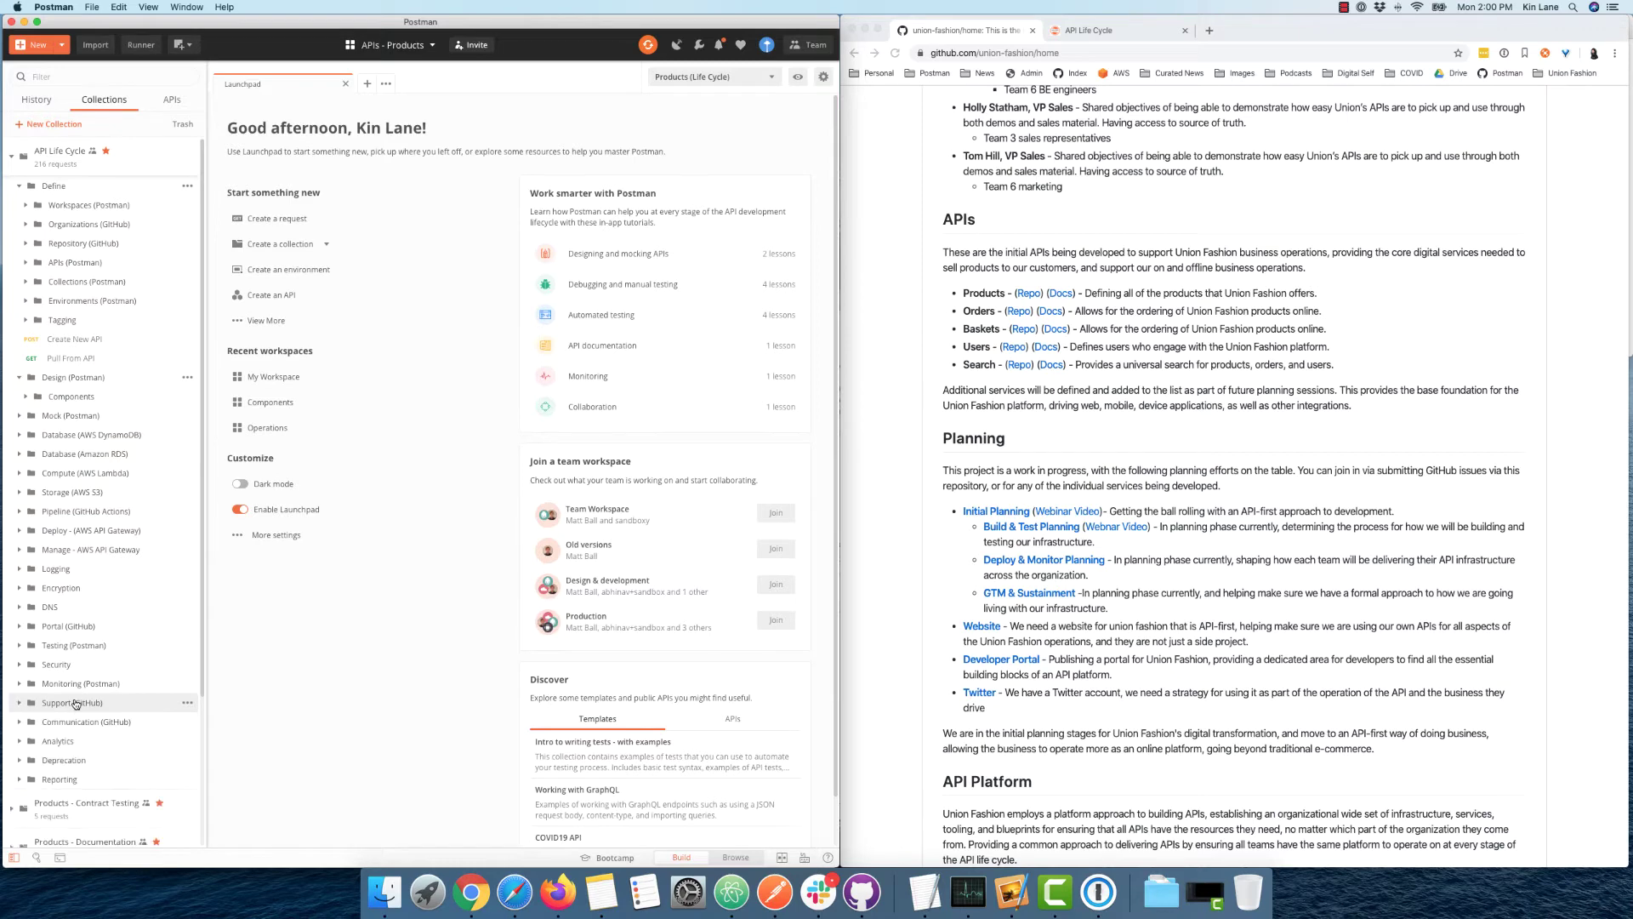
pyautogui.click(104, 724)
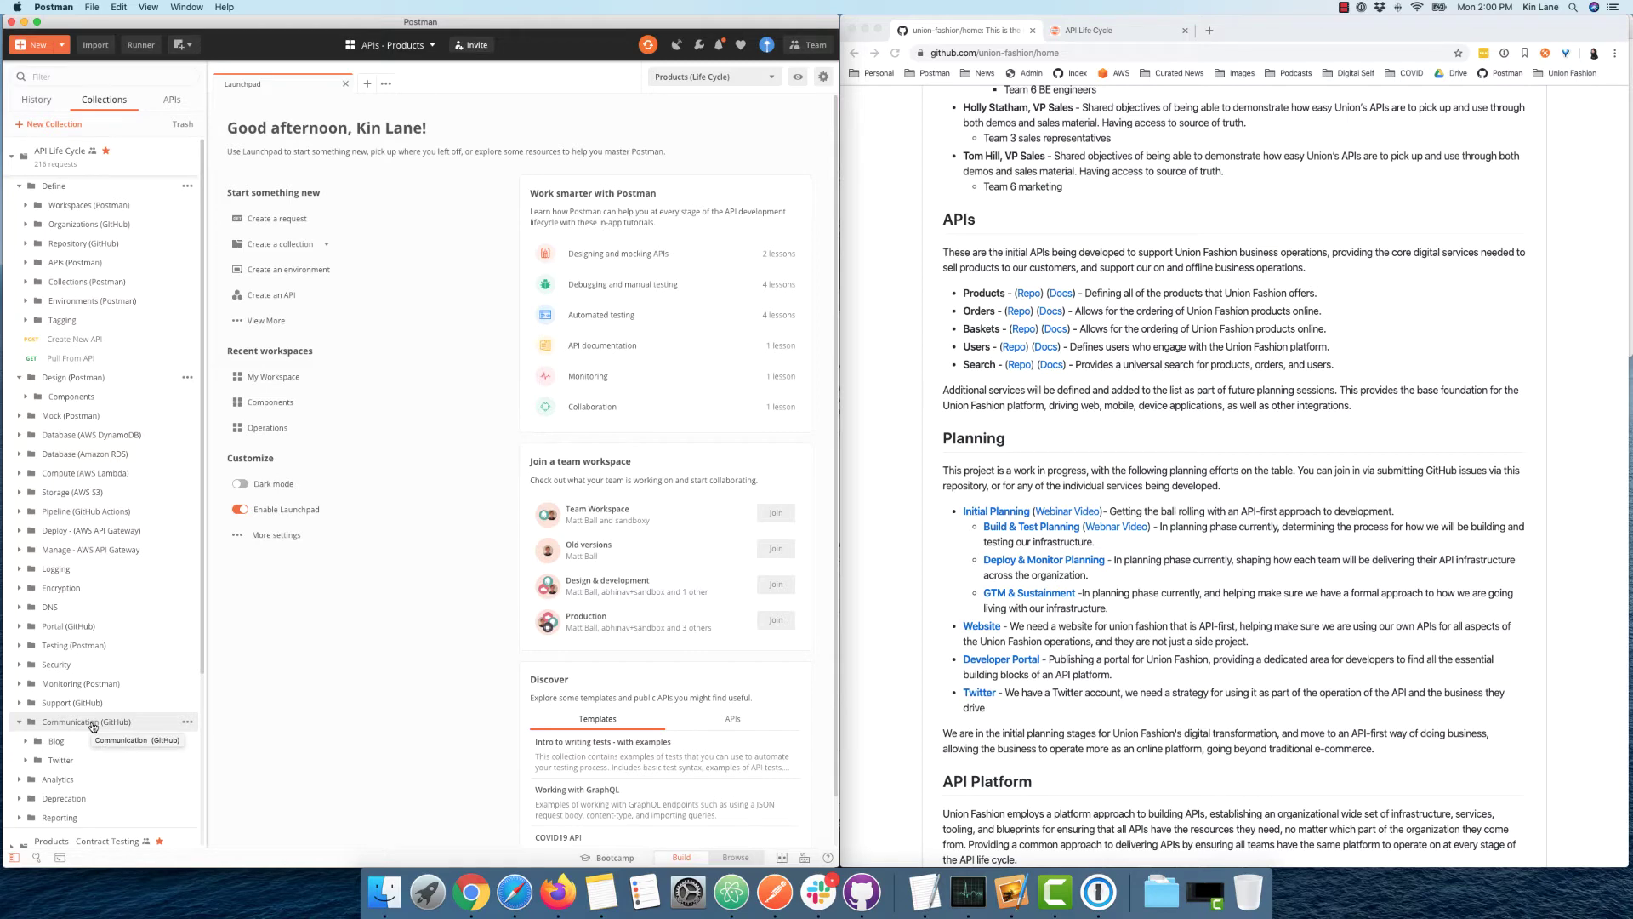
pyautogui.click(92, 723)
# Step: Examine the contents of the Analytics and Deprecation folders, collapsing each one
pyautogui.click(73, 740)
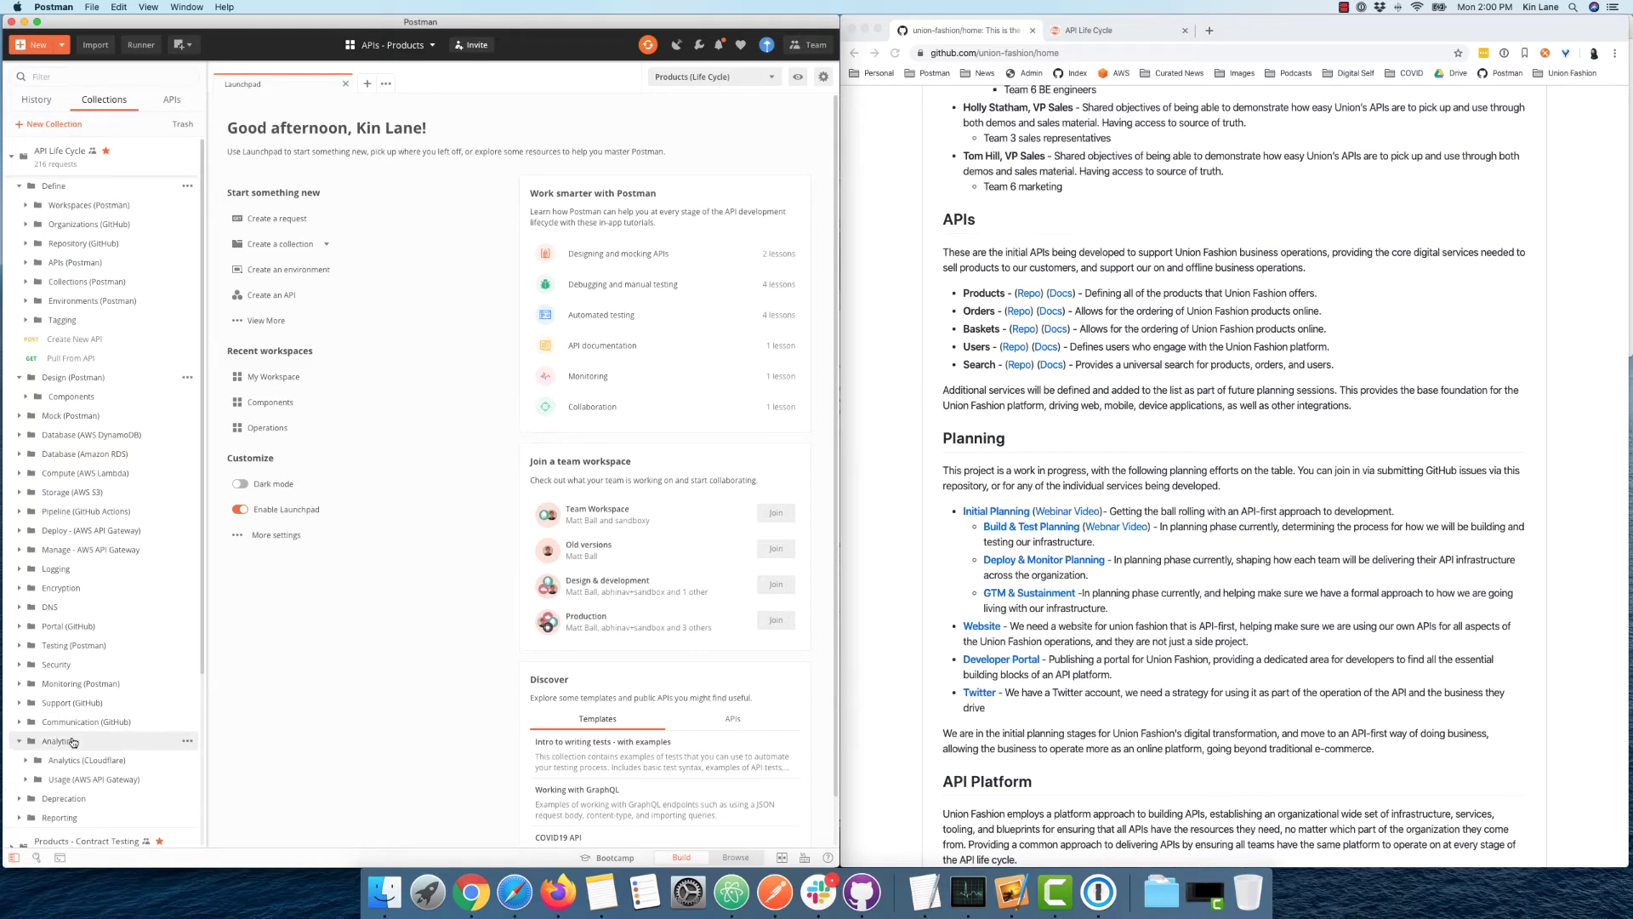
pyautogui.scroll(-3, 73, 742)
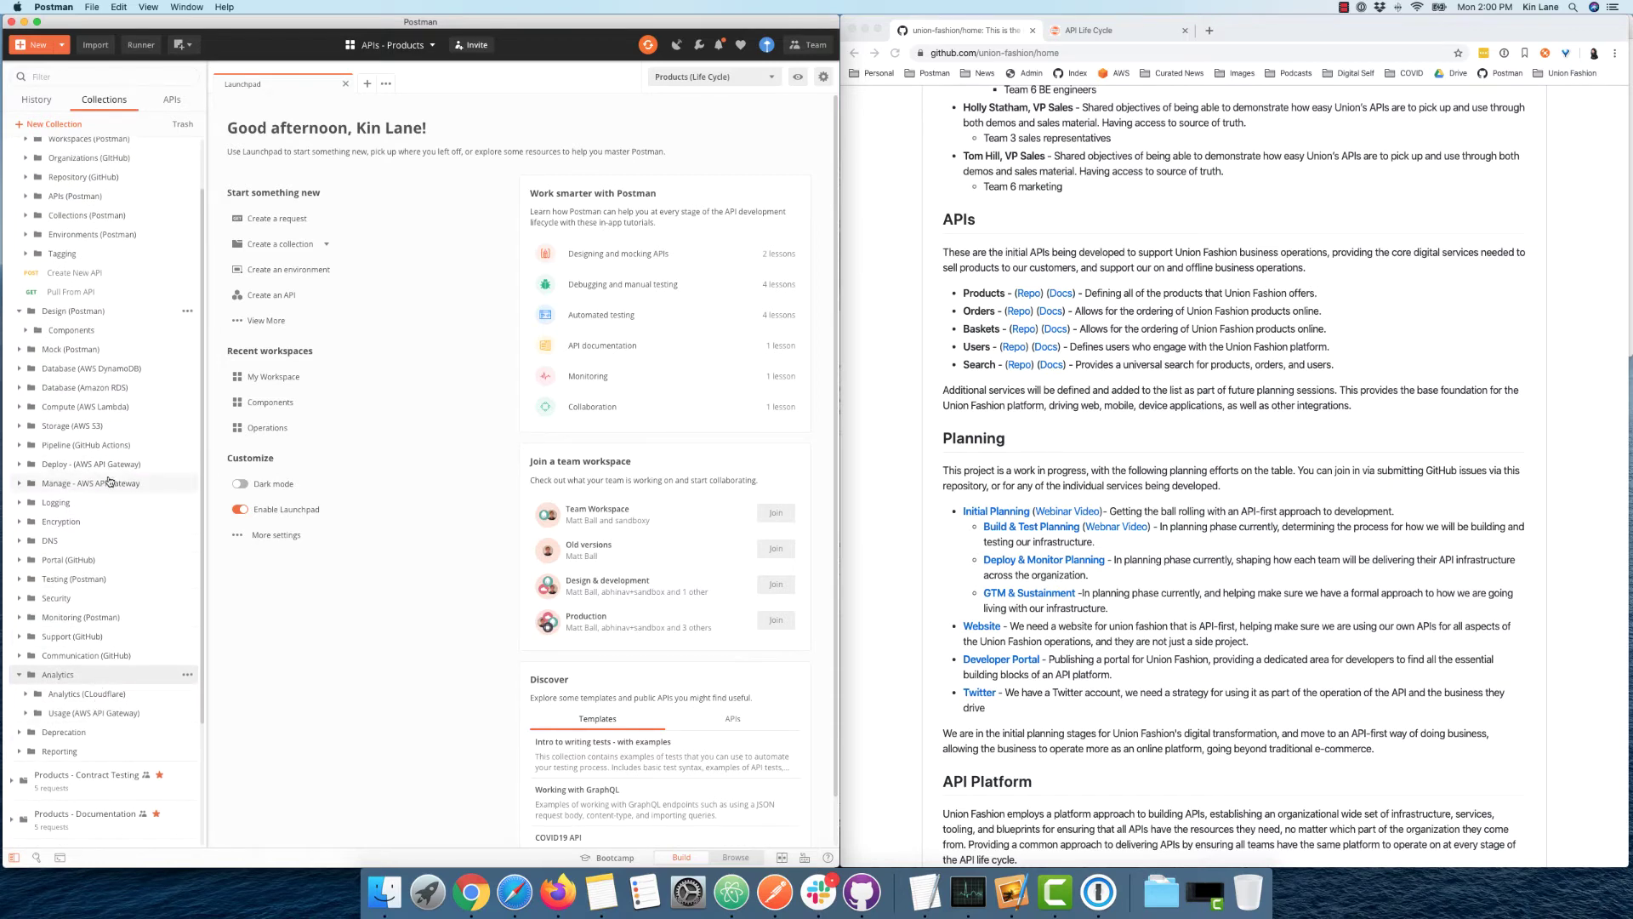
pyautogui.click(57, 674)
pyautogui.click(58, 695)
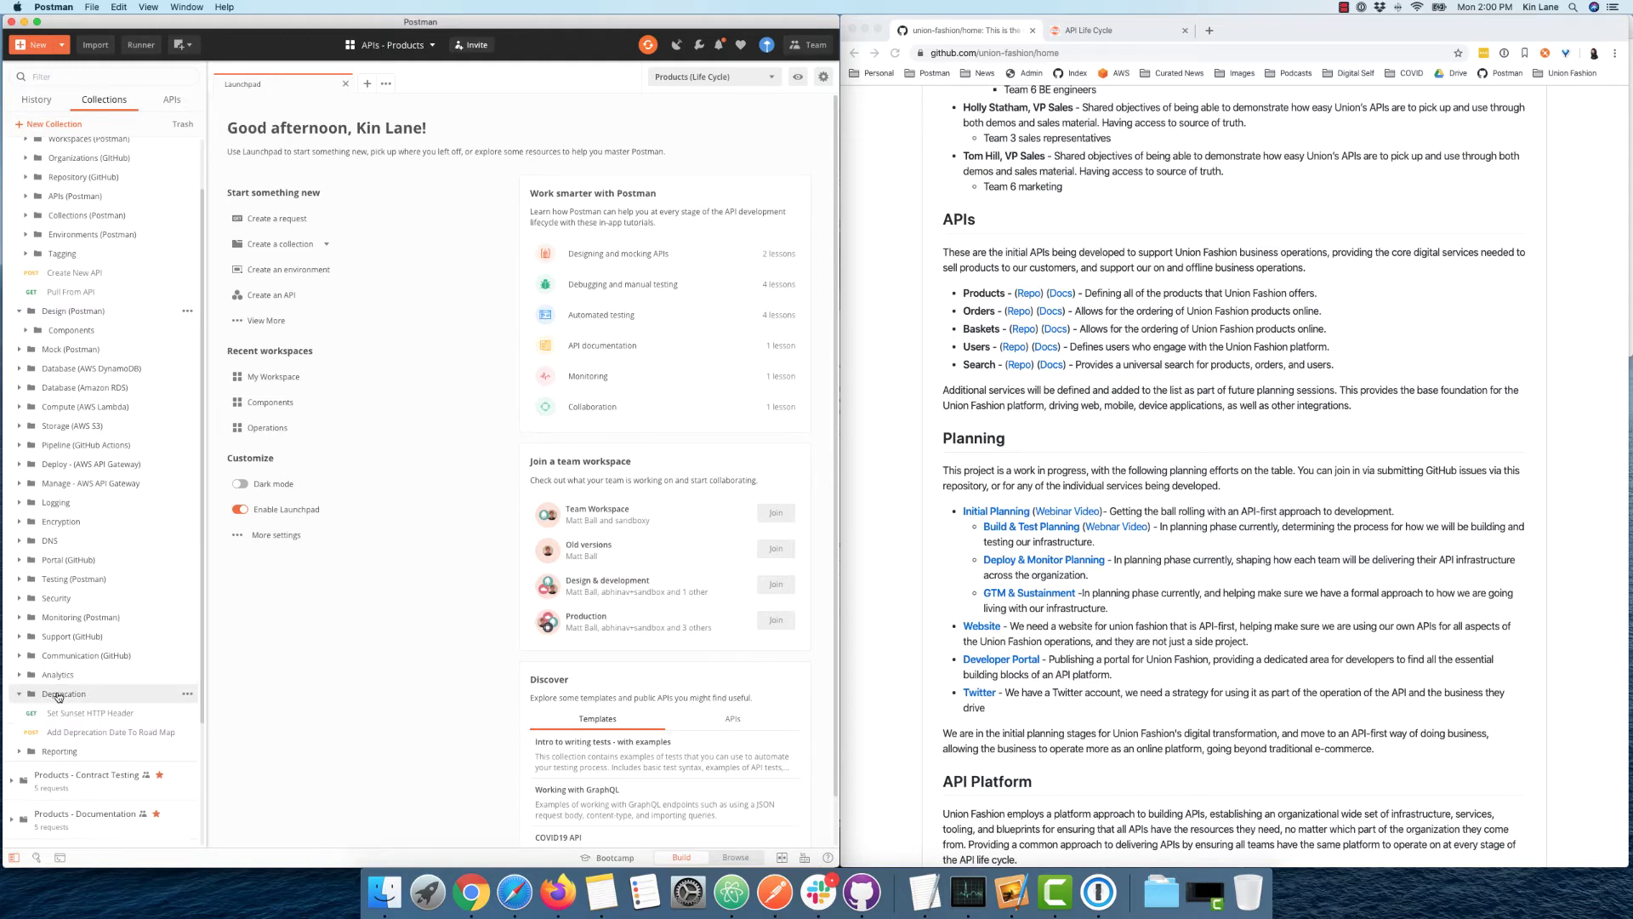
pyautogui.click(58, 695)
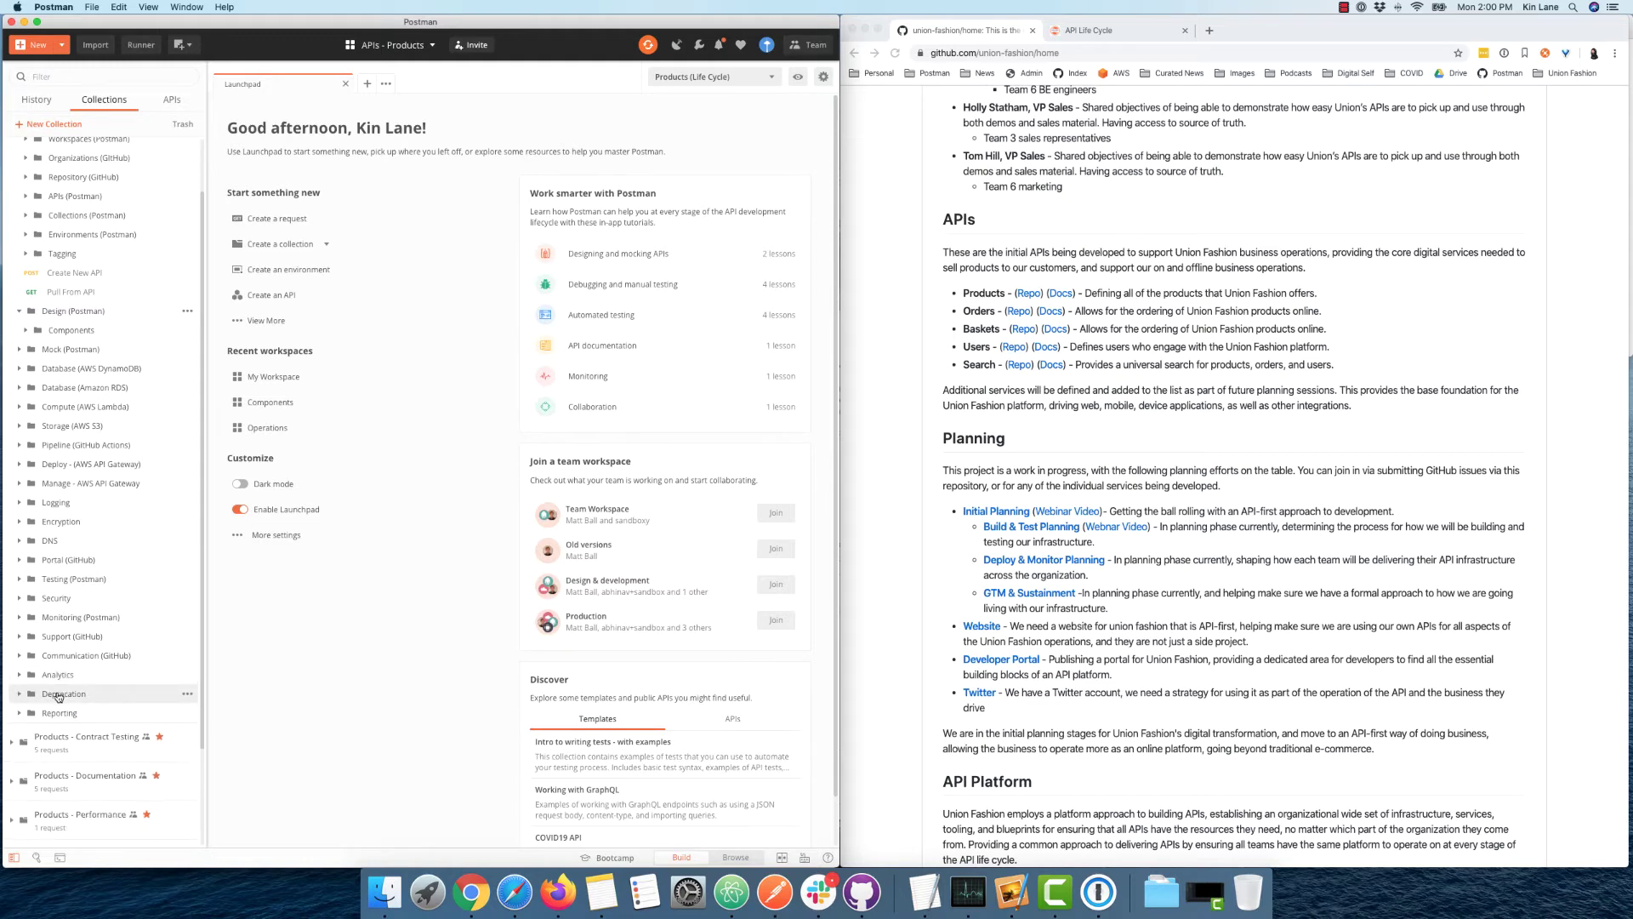
pyautogui.click(58, 695)
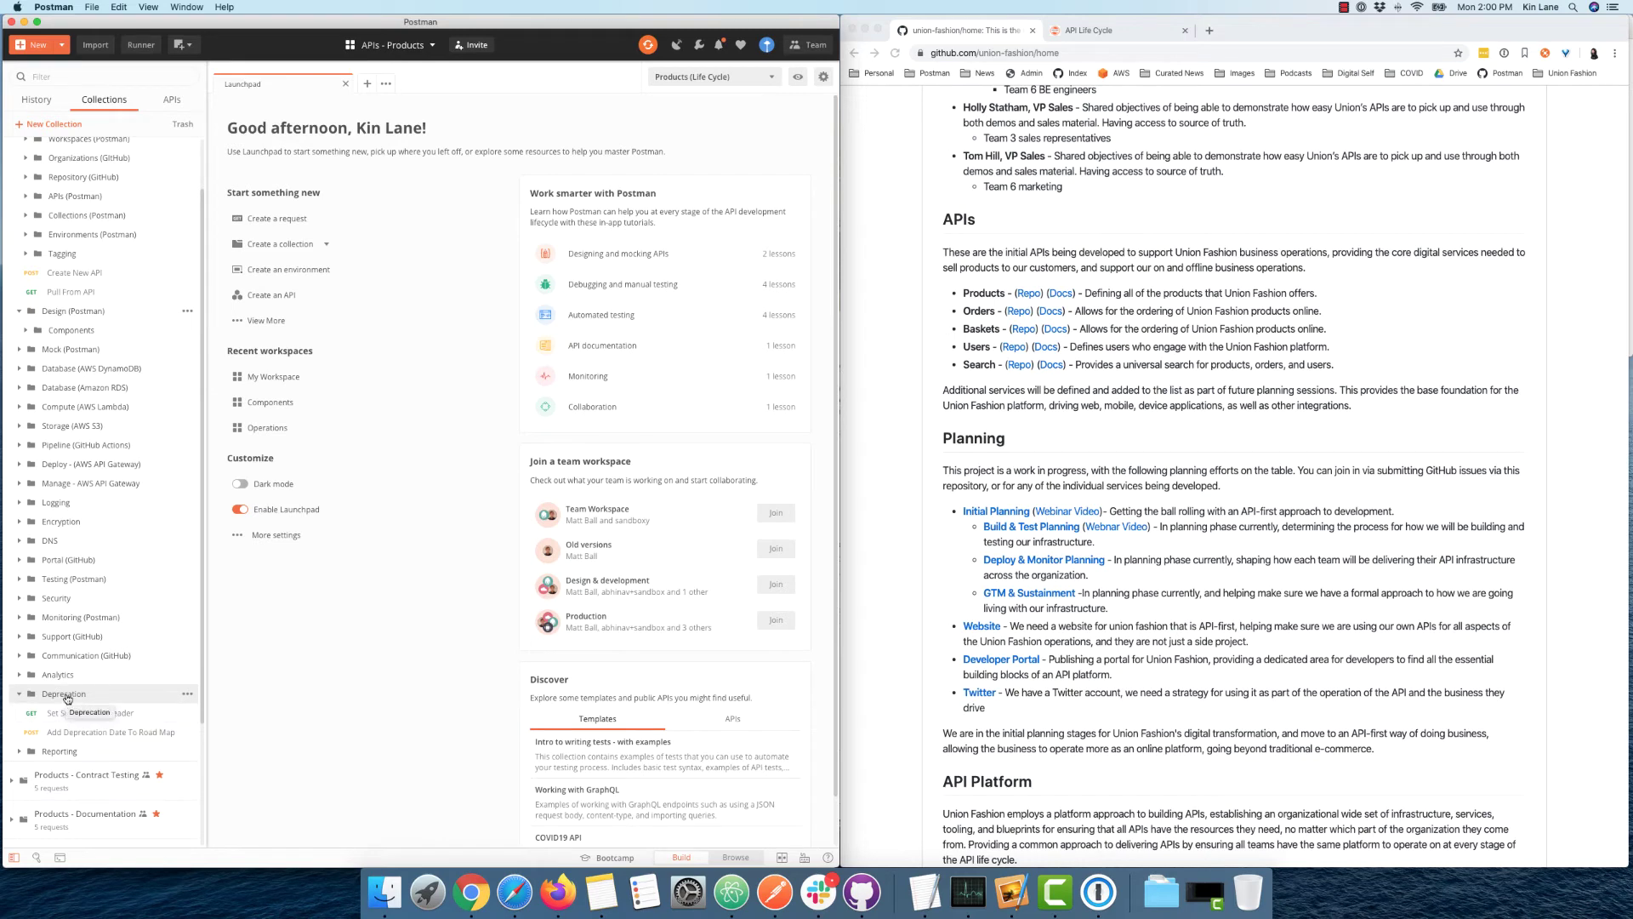
pyautogui.click(67, 696)
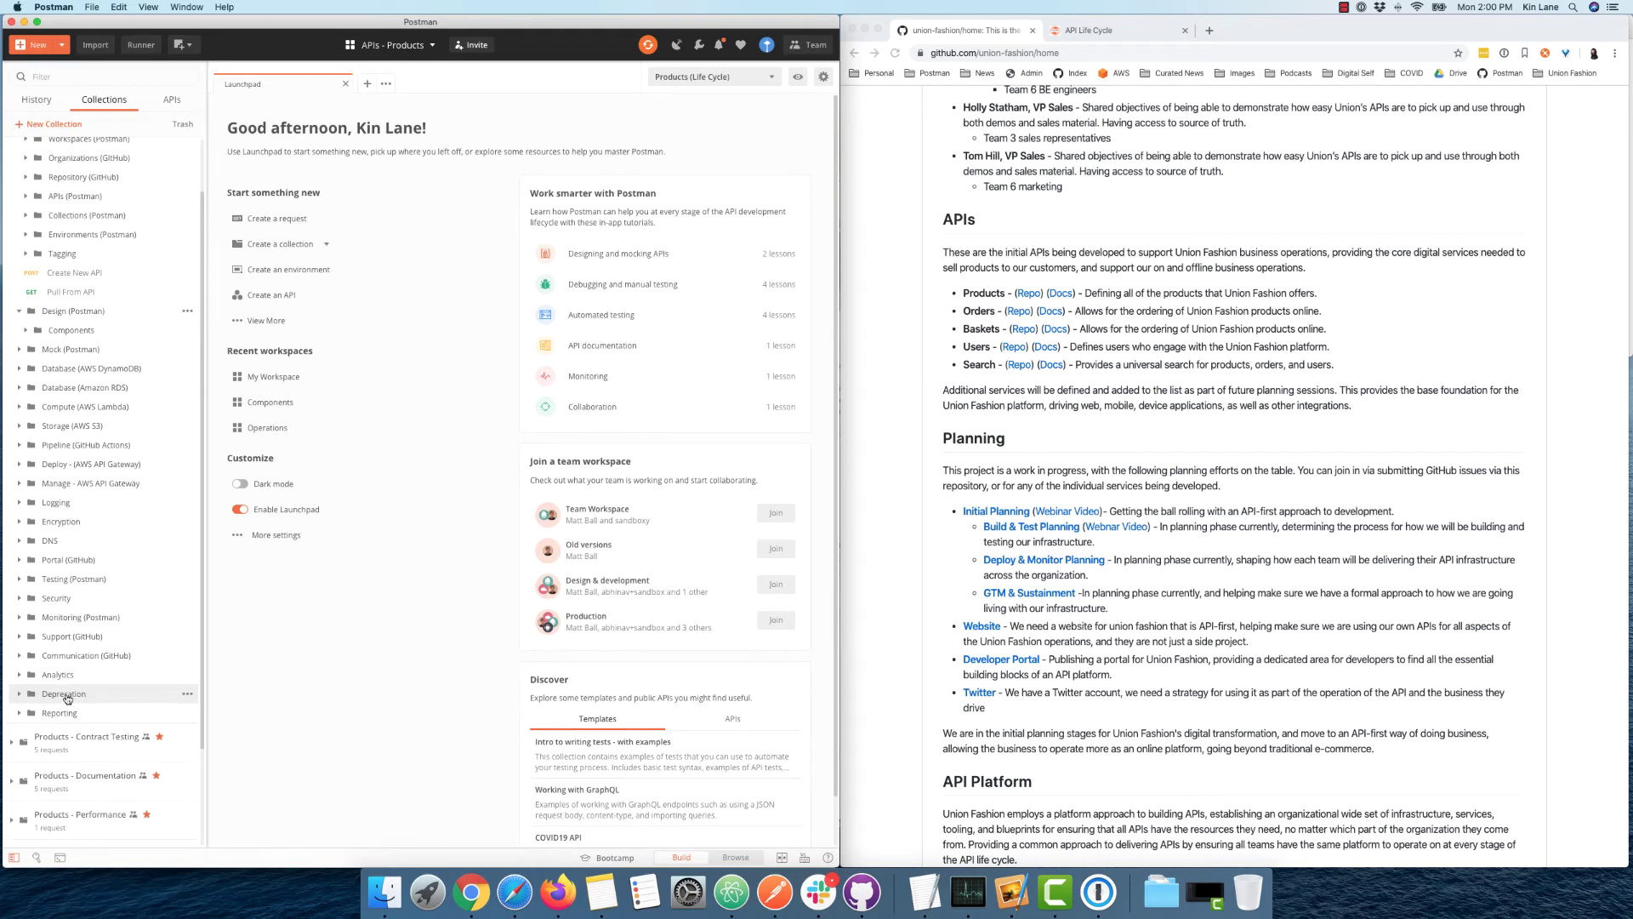
# Step: Send the Reporting folder's "Publish API life cycle outline to GitHub" request and show its response as a visualization
pyautogui.click(71, 712)
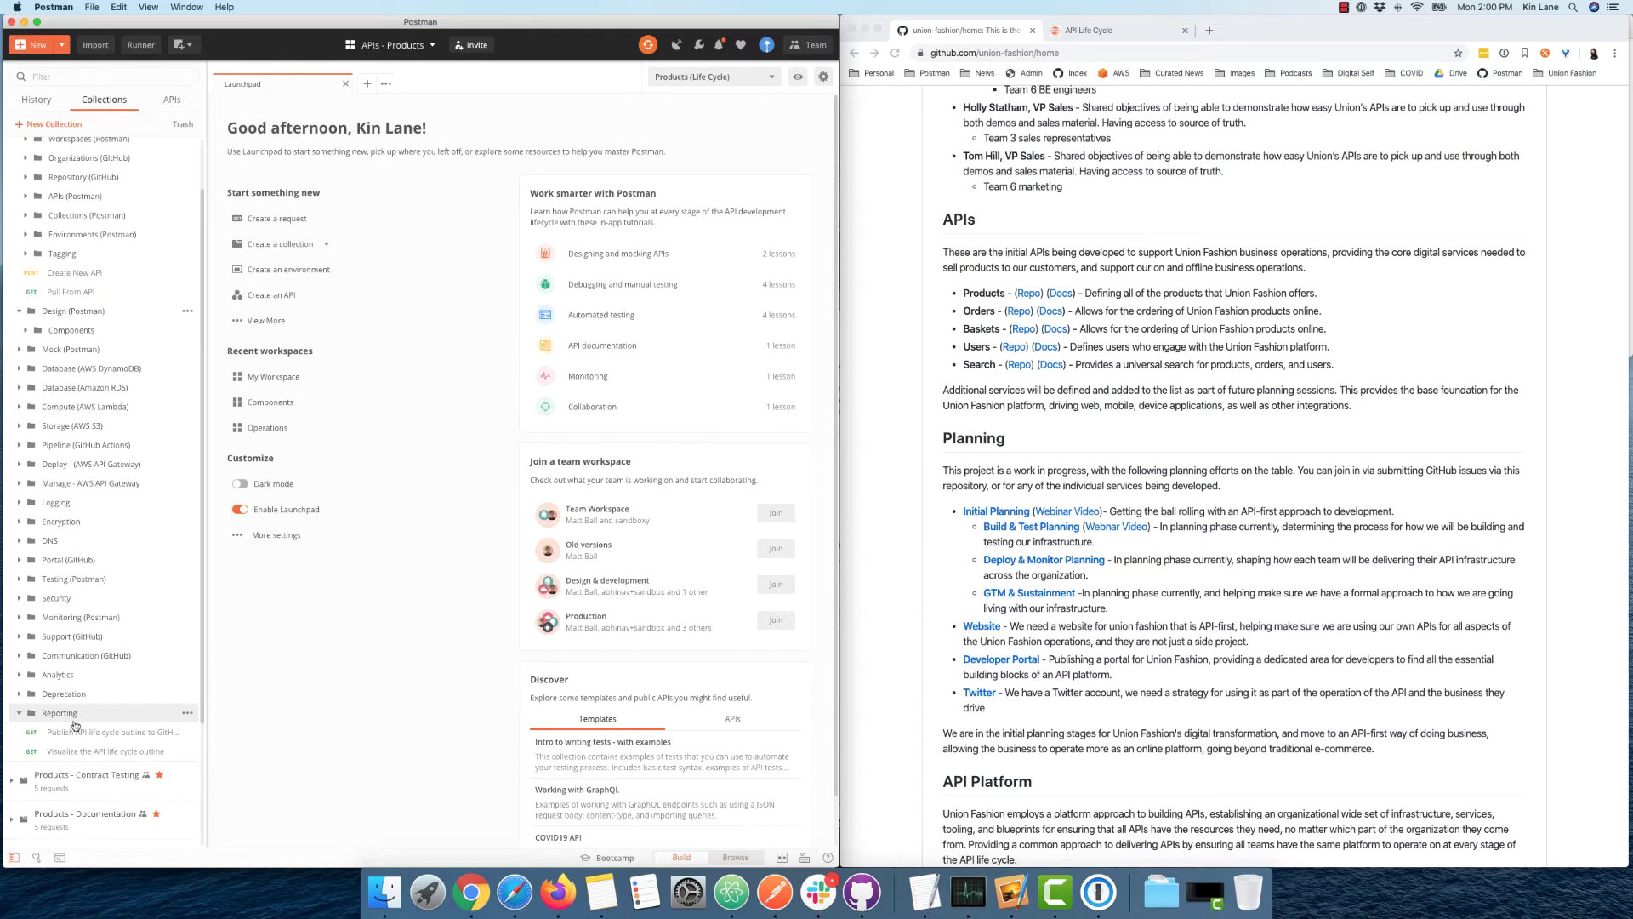
pyautogui.click(96, 731)
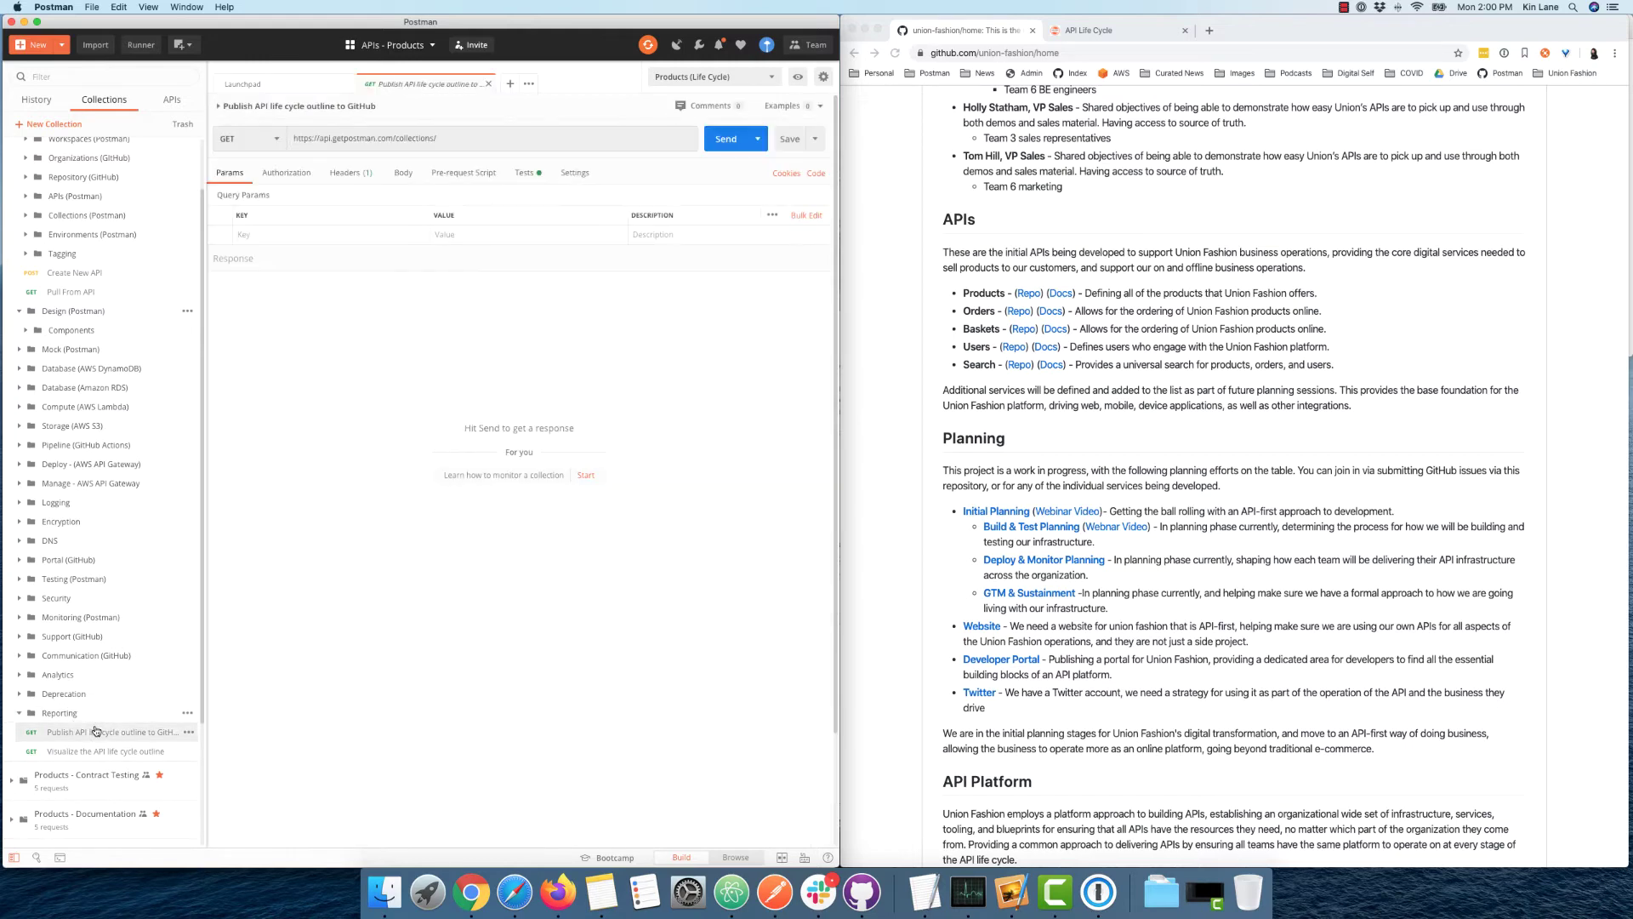
pyautogui.click(722, 140)
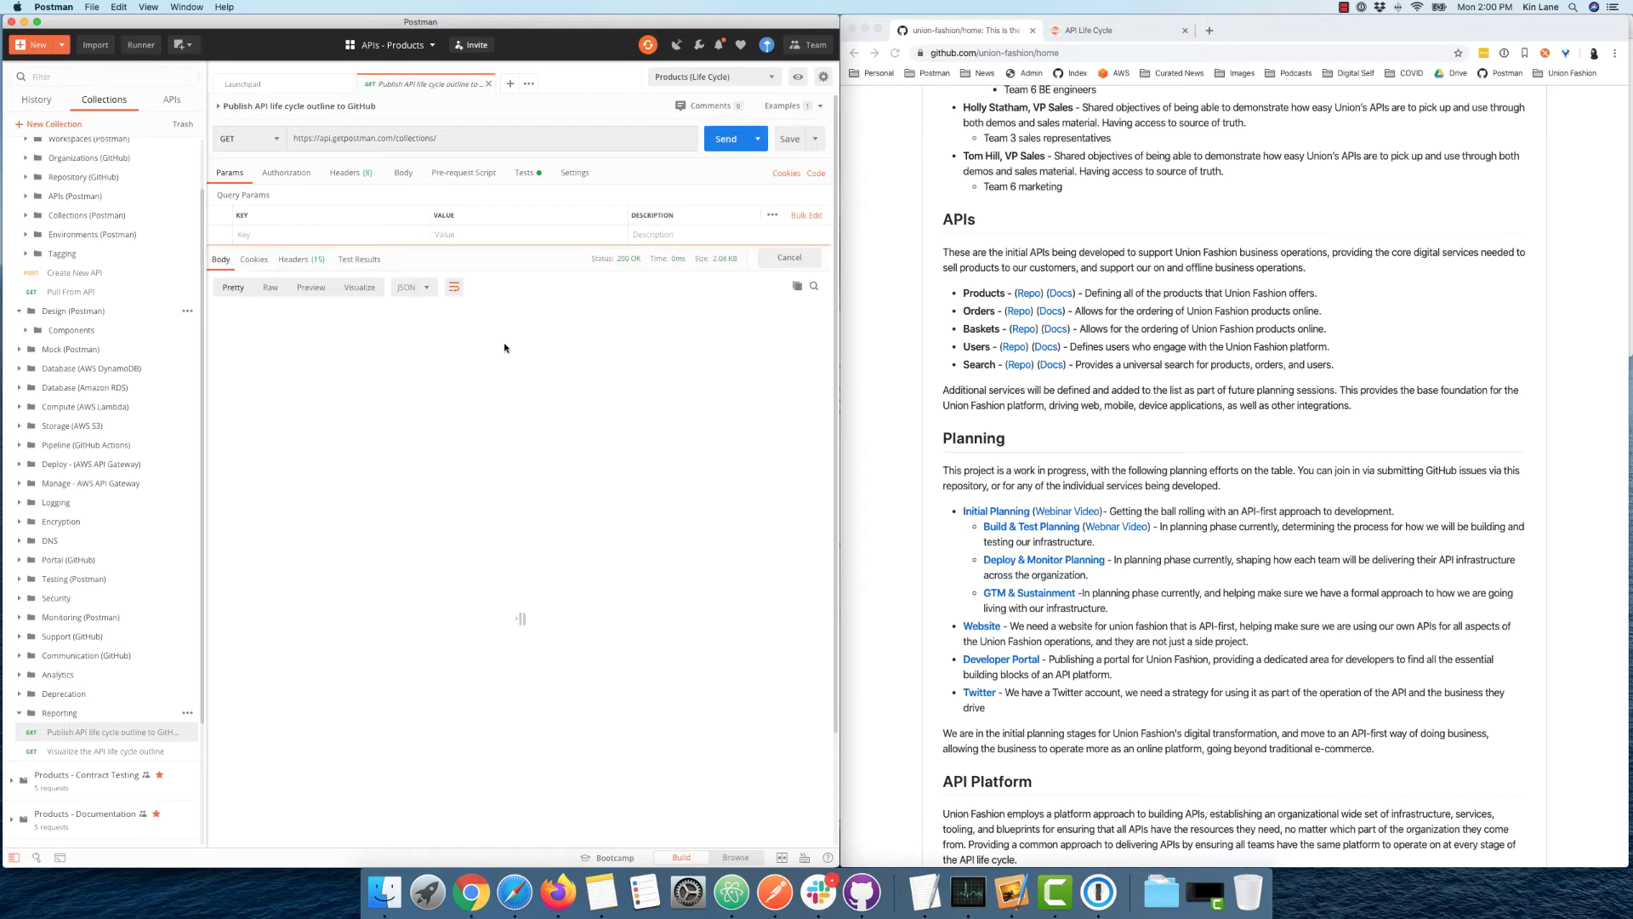
pyautogui.click(360, 287)
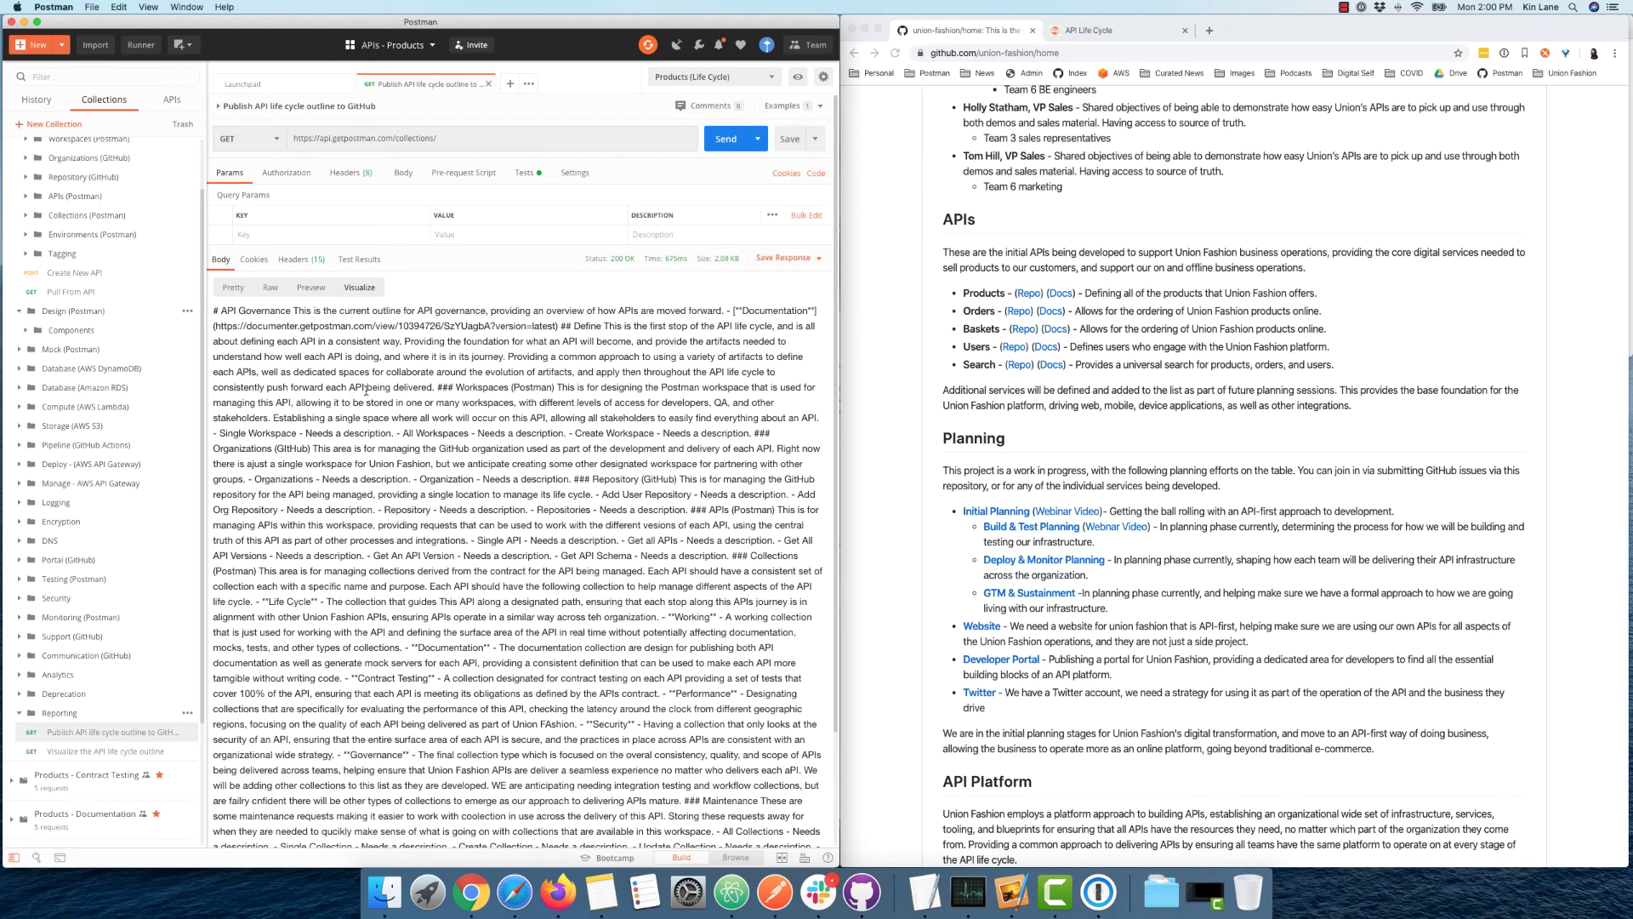
# Step: Send the "Visualize the API life cycle outline" request with its test script displayed, and look through the visualized response
pyautogui.click(112, 752)
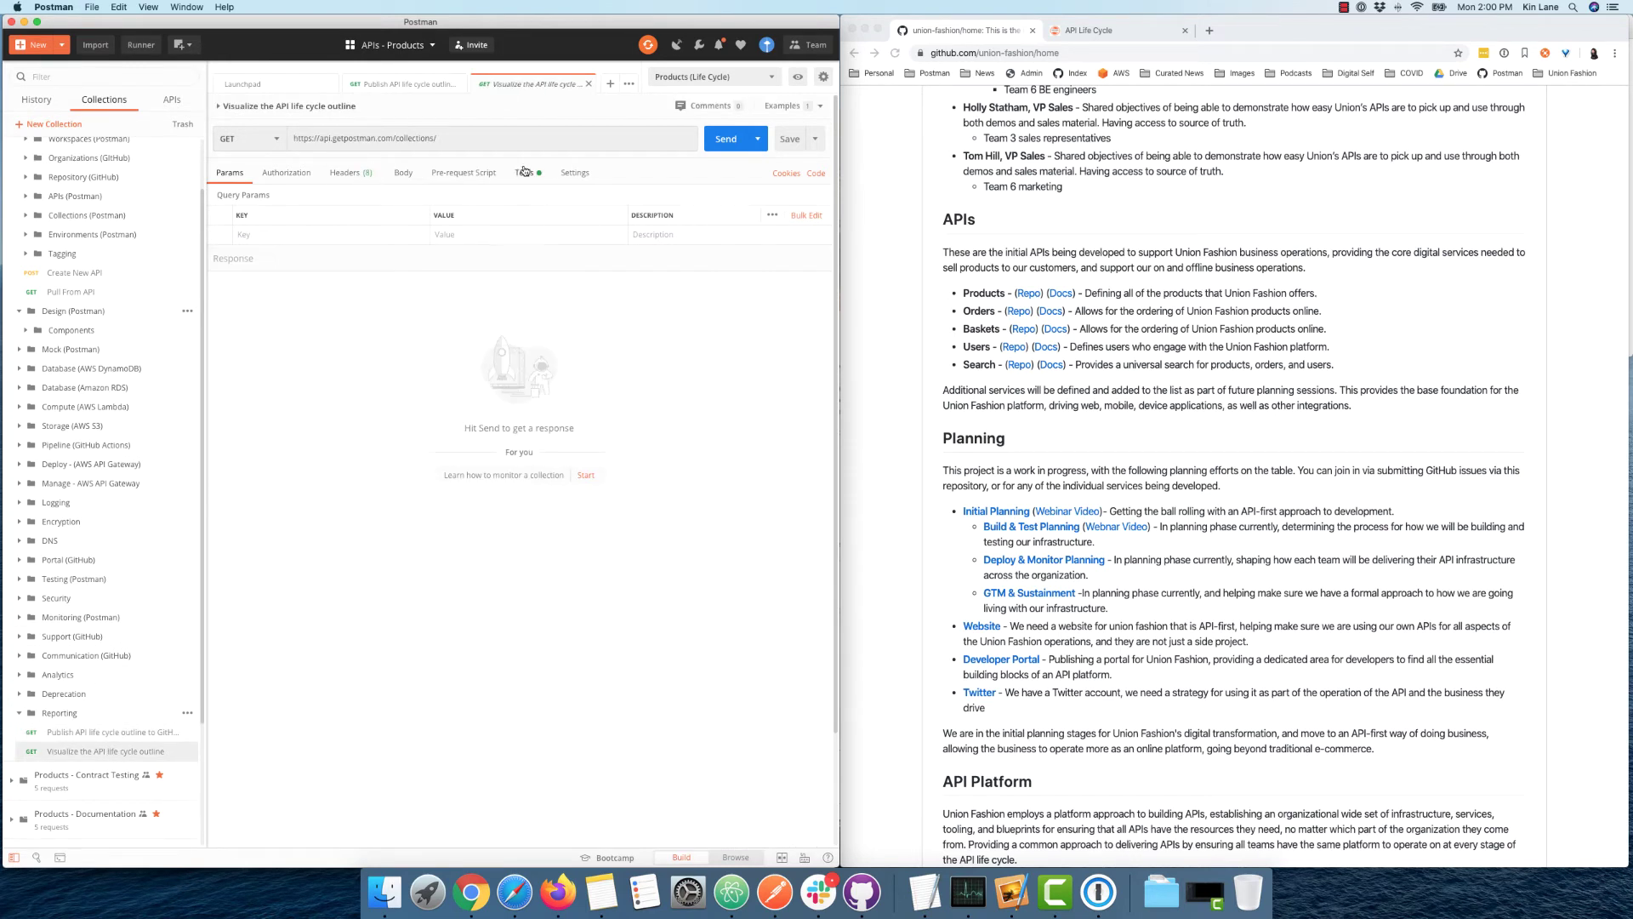
pyautogui.click(525, 174)
pyautogui.click(723, 139)
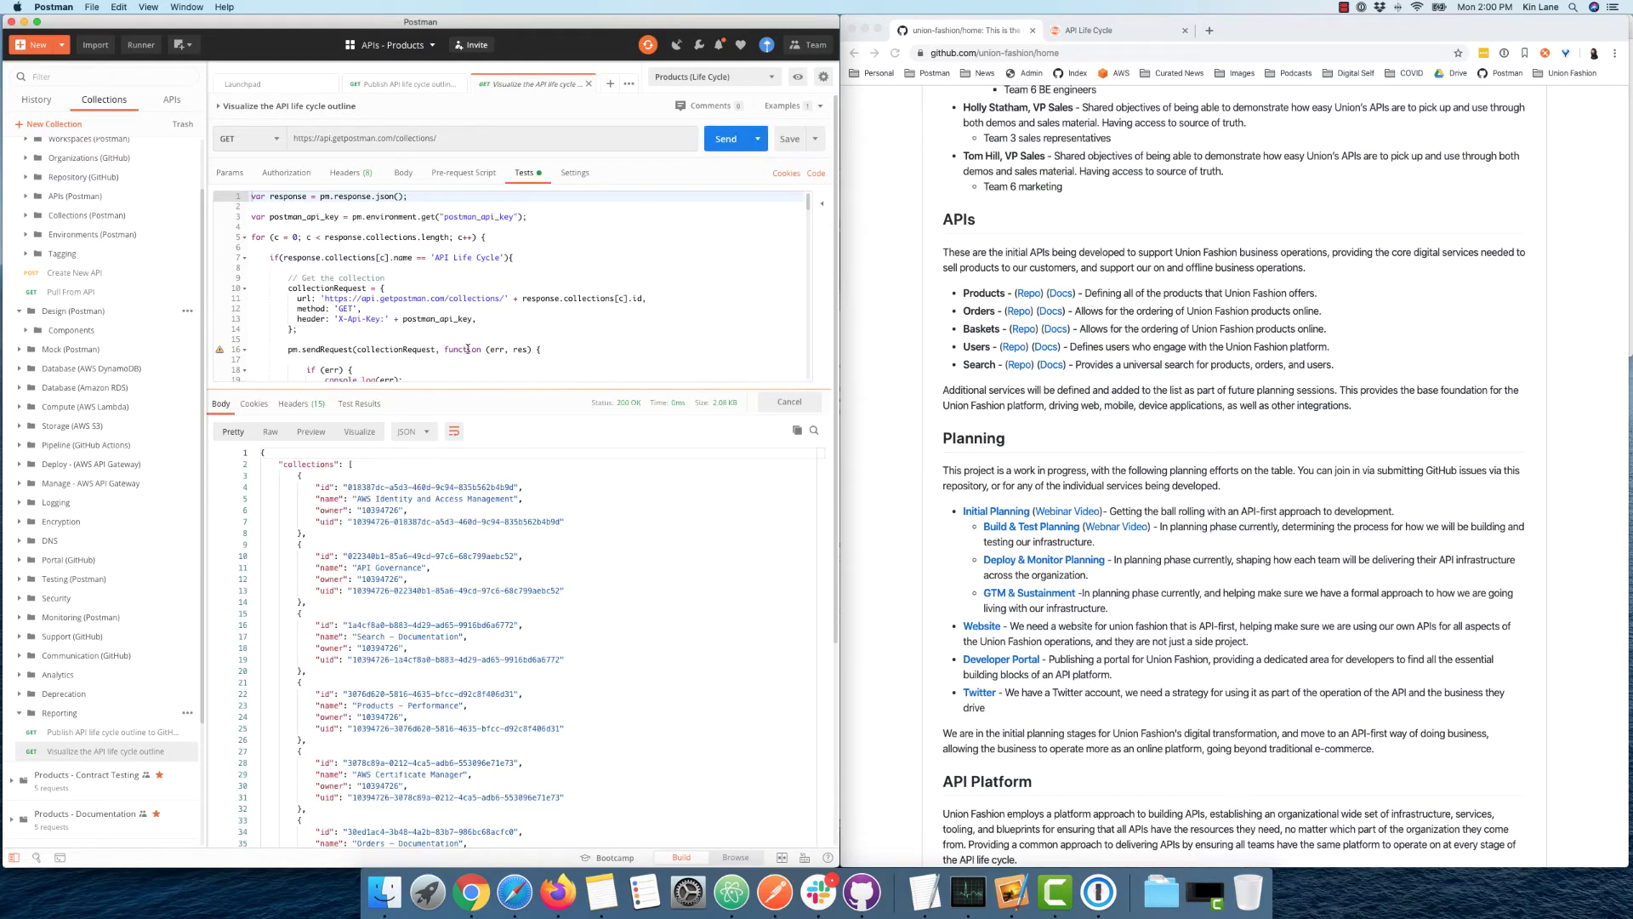
pyautogui.click(358, 433)
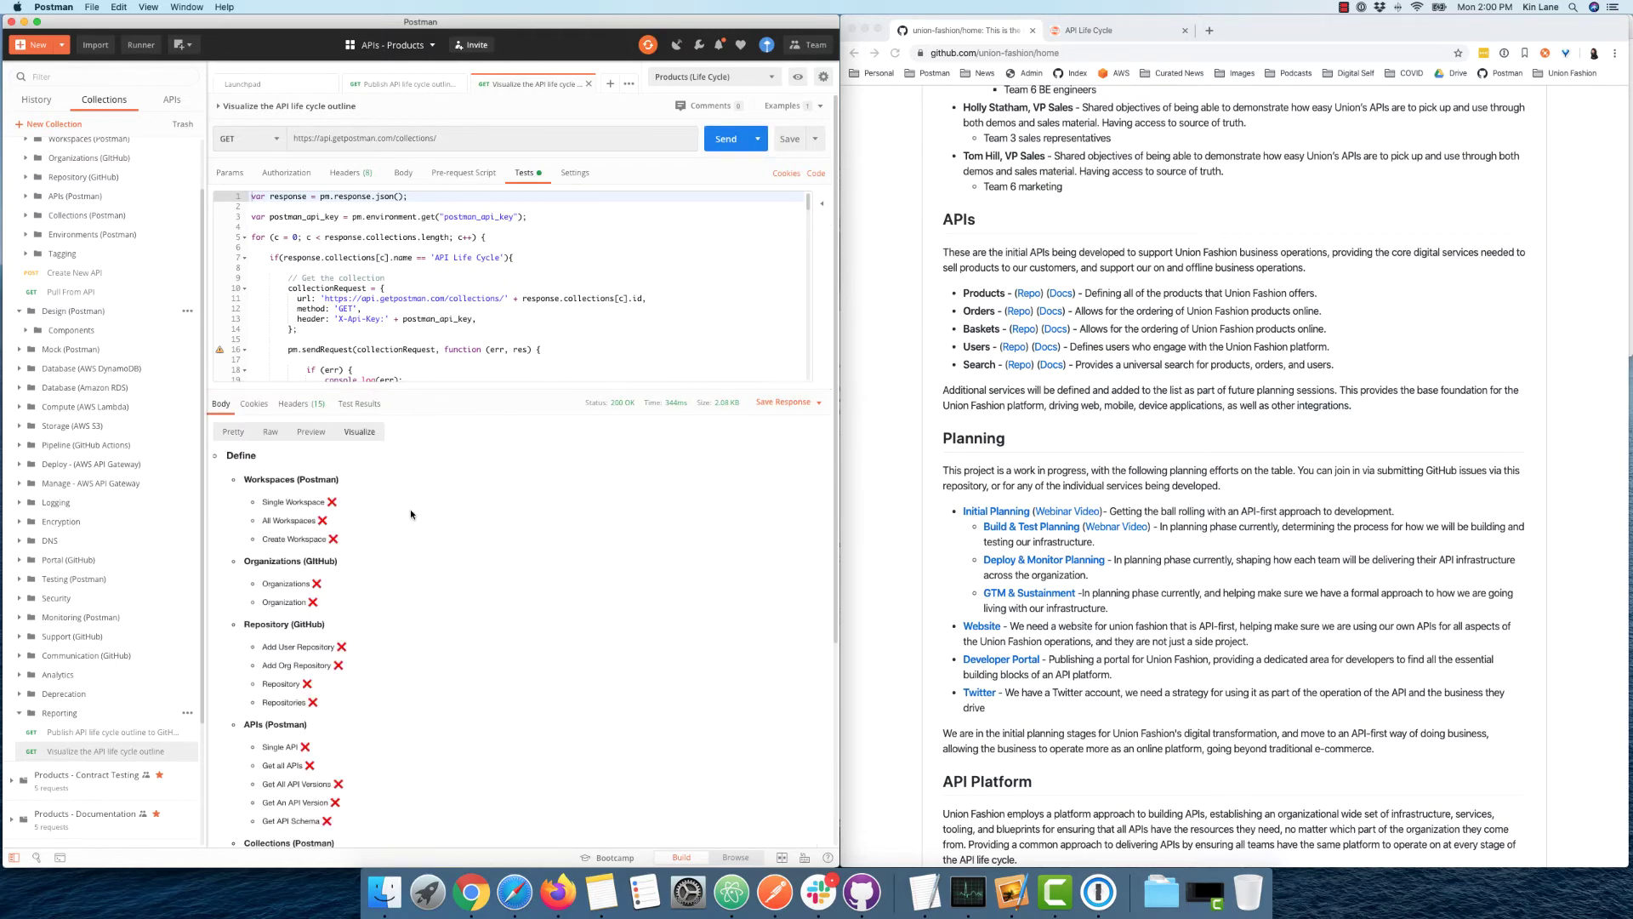
pyautogui.scroll(-10, 430, 607)
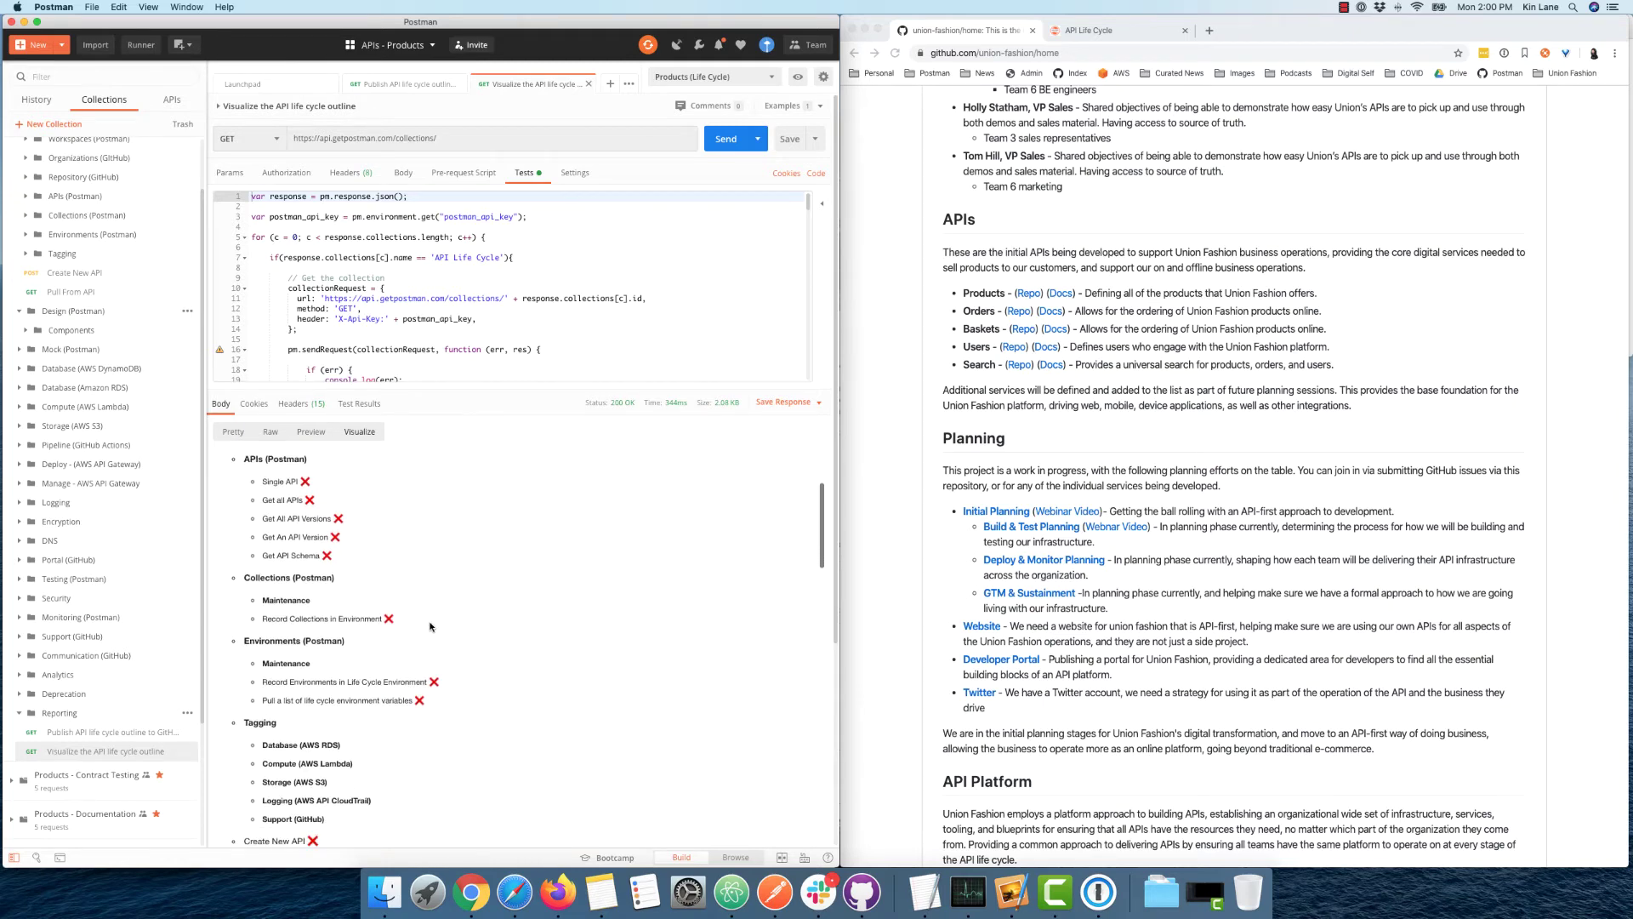
pyautogui.scroll(-10, 429, 627)
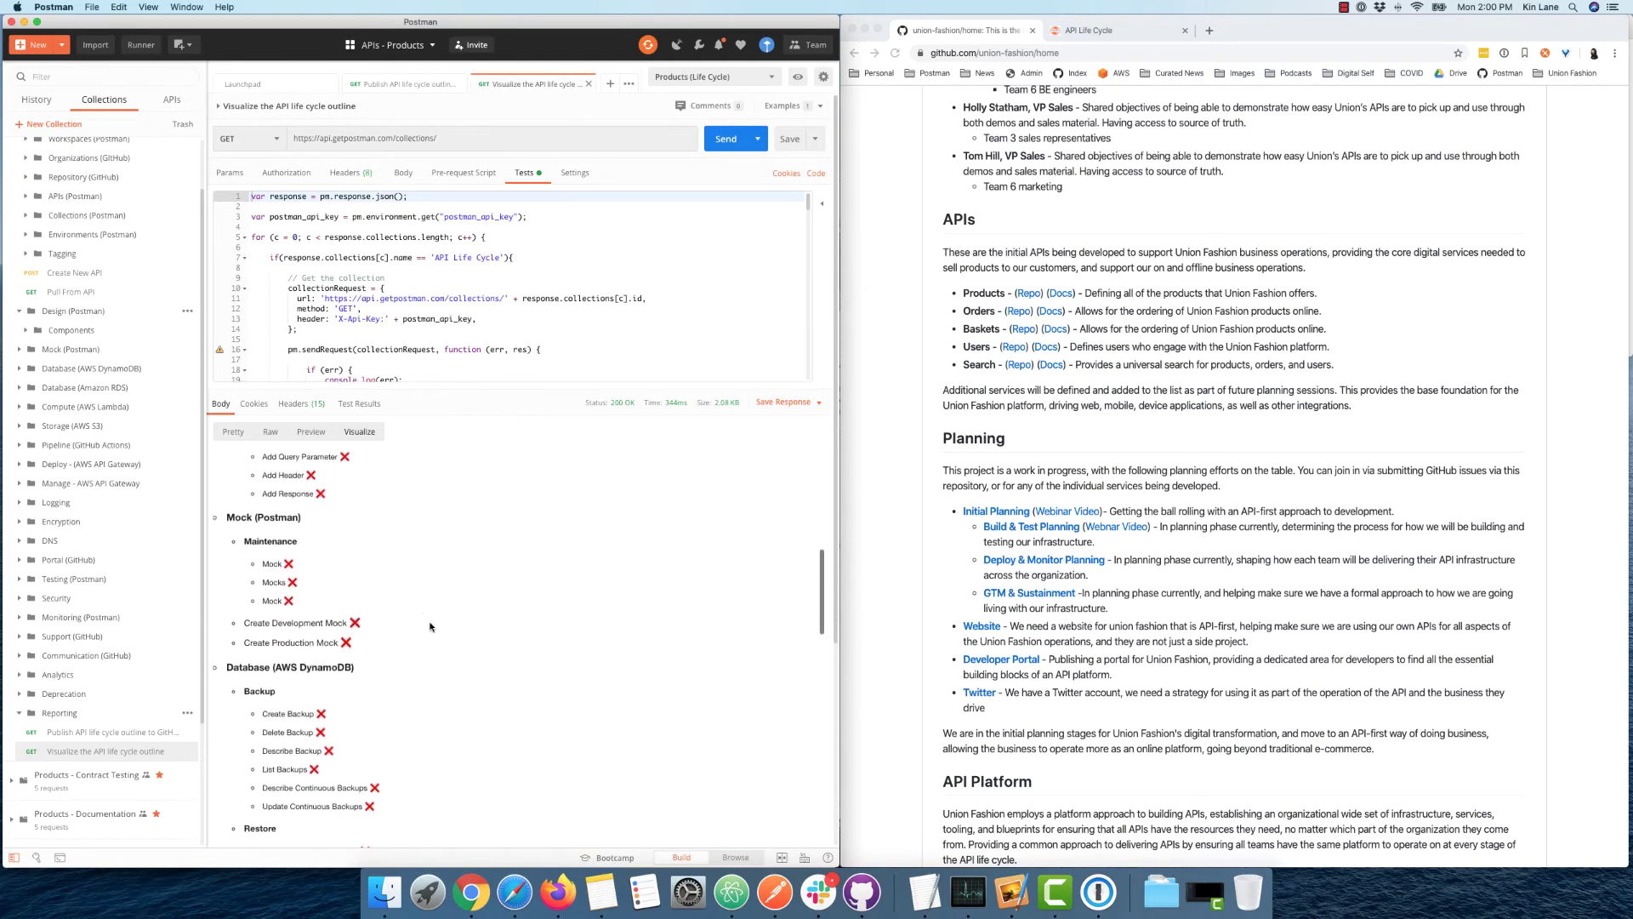
pyautogui.scroll(-10, 430, 627)
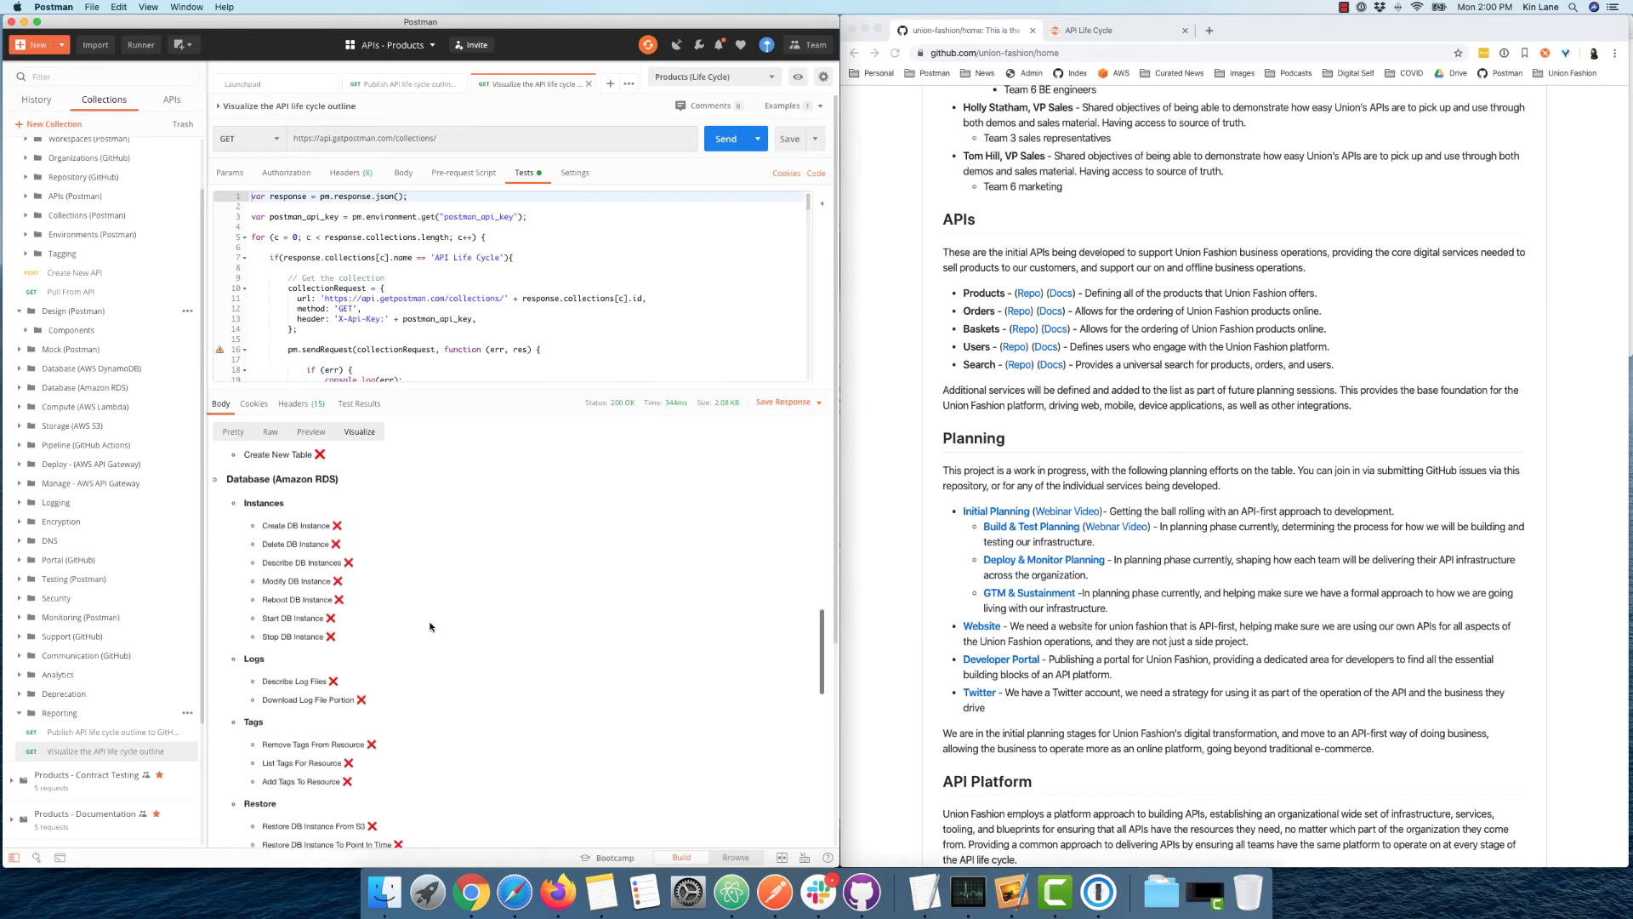
pyautogui.scroll(20, 429, 627)
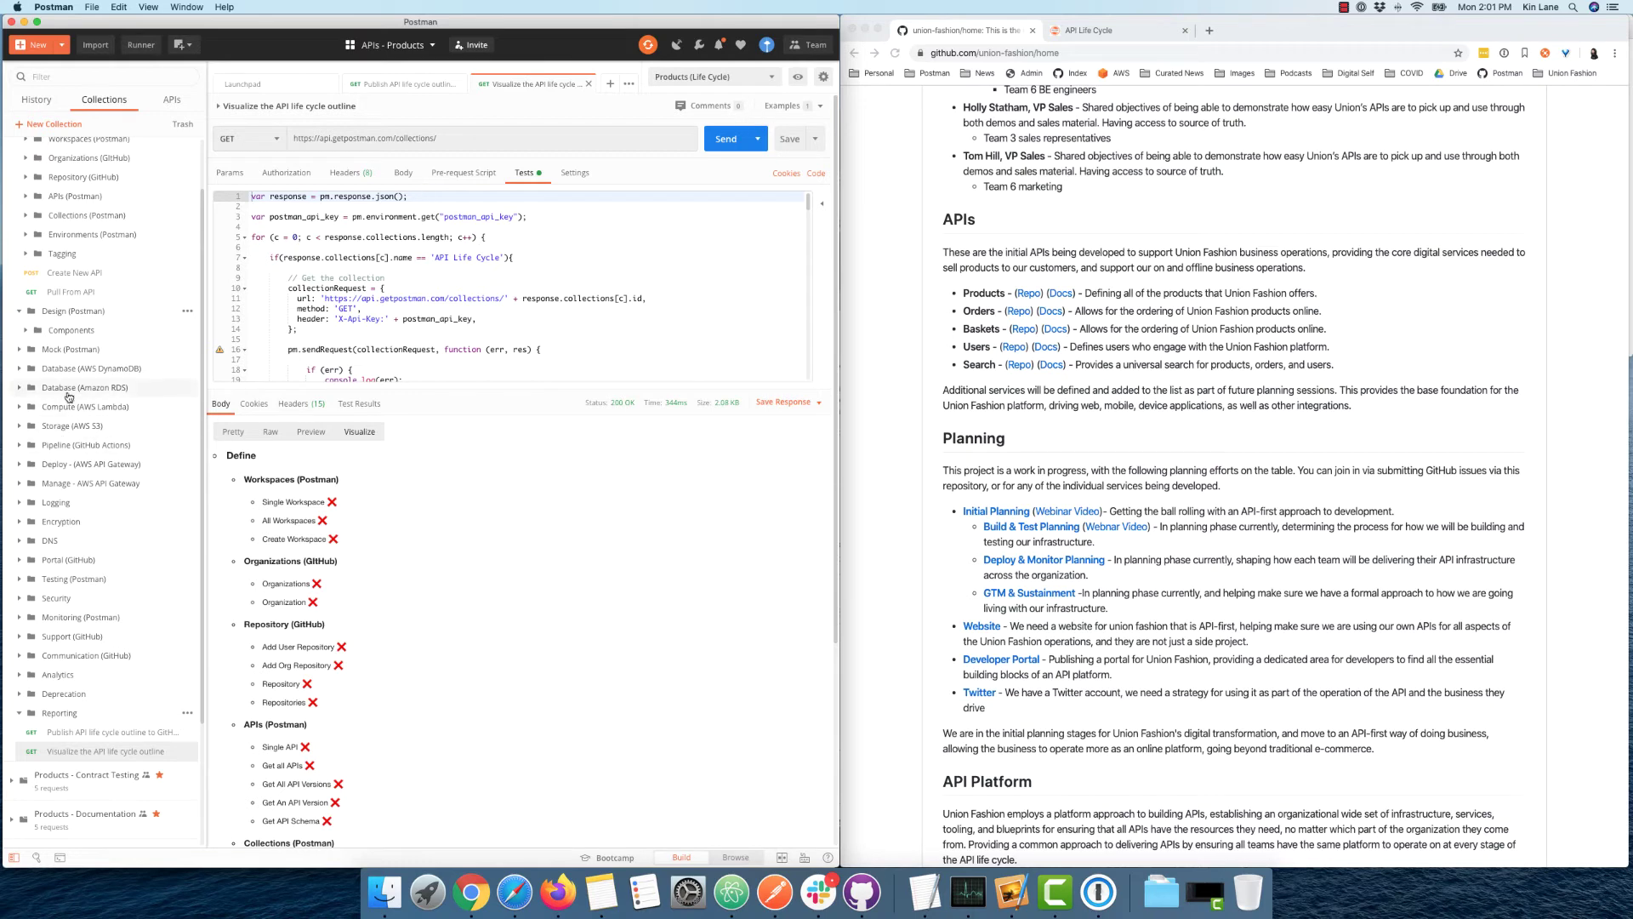
# Step: Collapse the Define and Design (Postman) folders of the API Life Cycle collection
pyautogui.scroll(3, 72, 375)
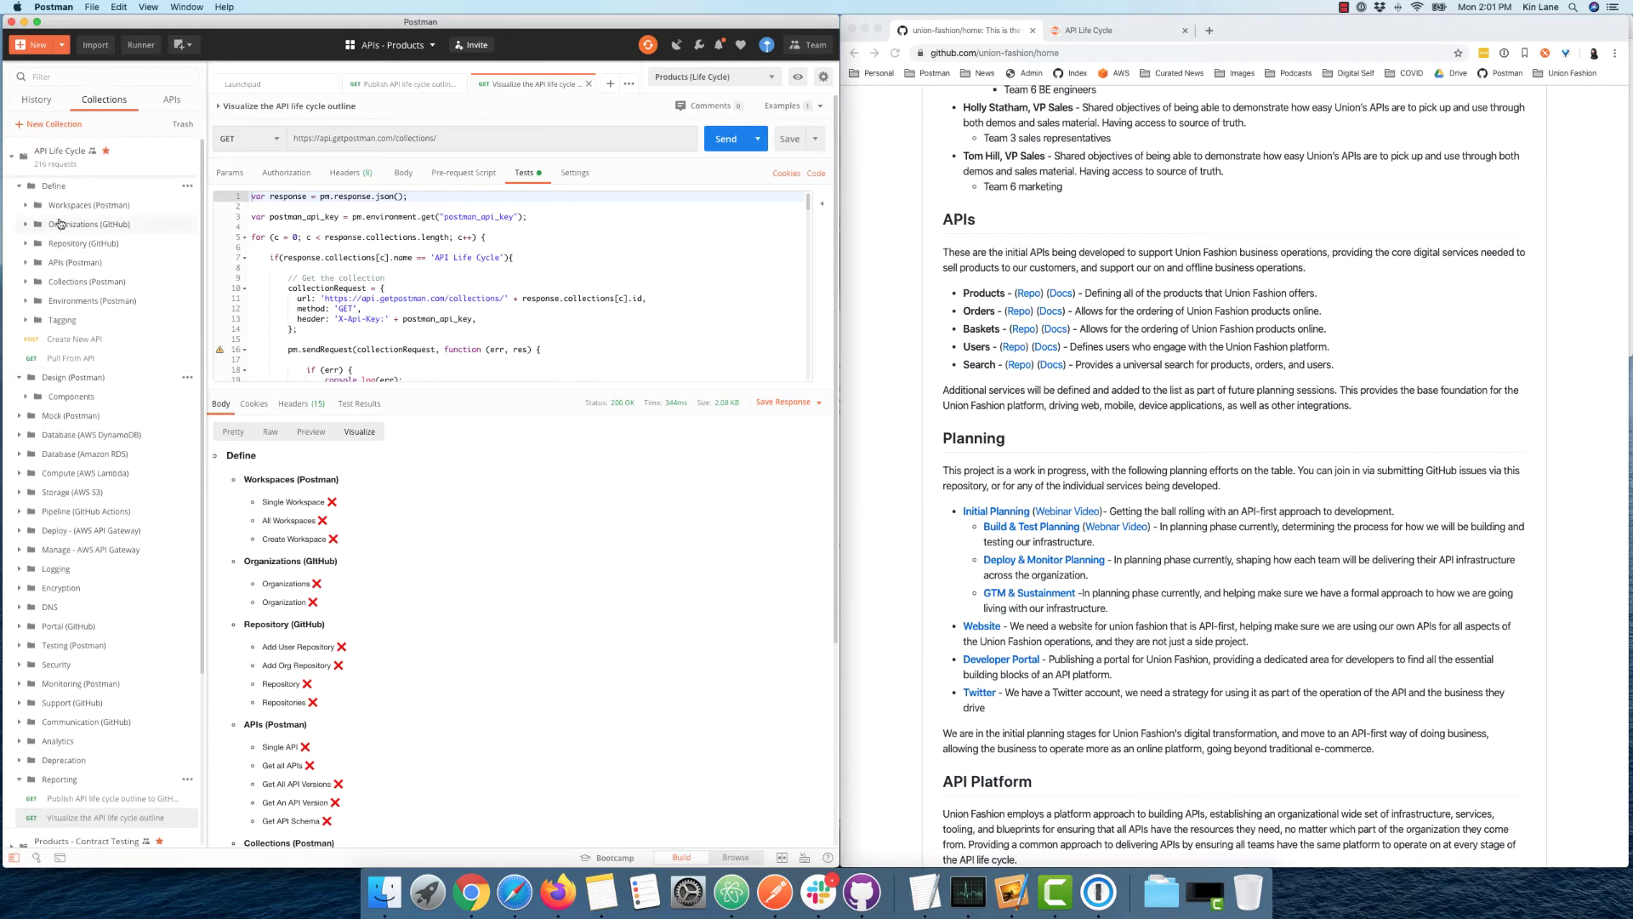
pyautogui.click(53, 187)
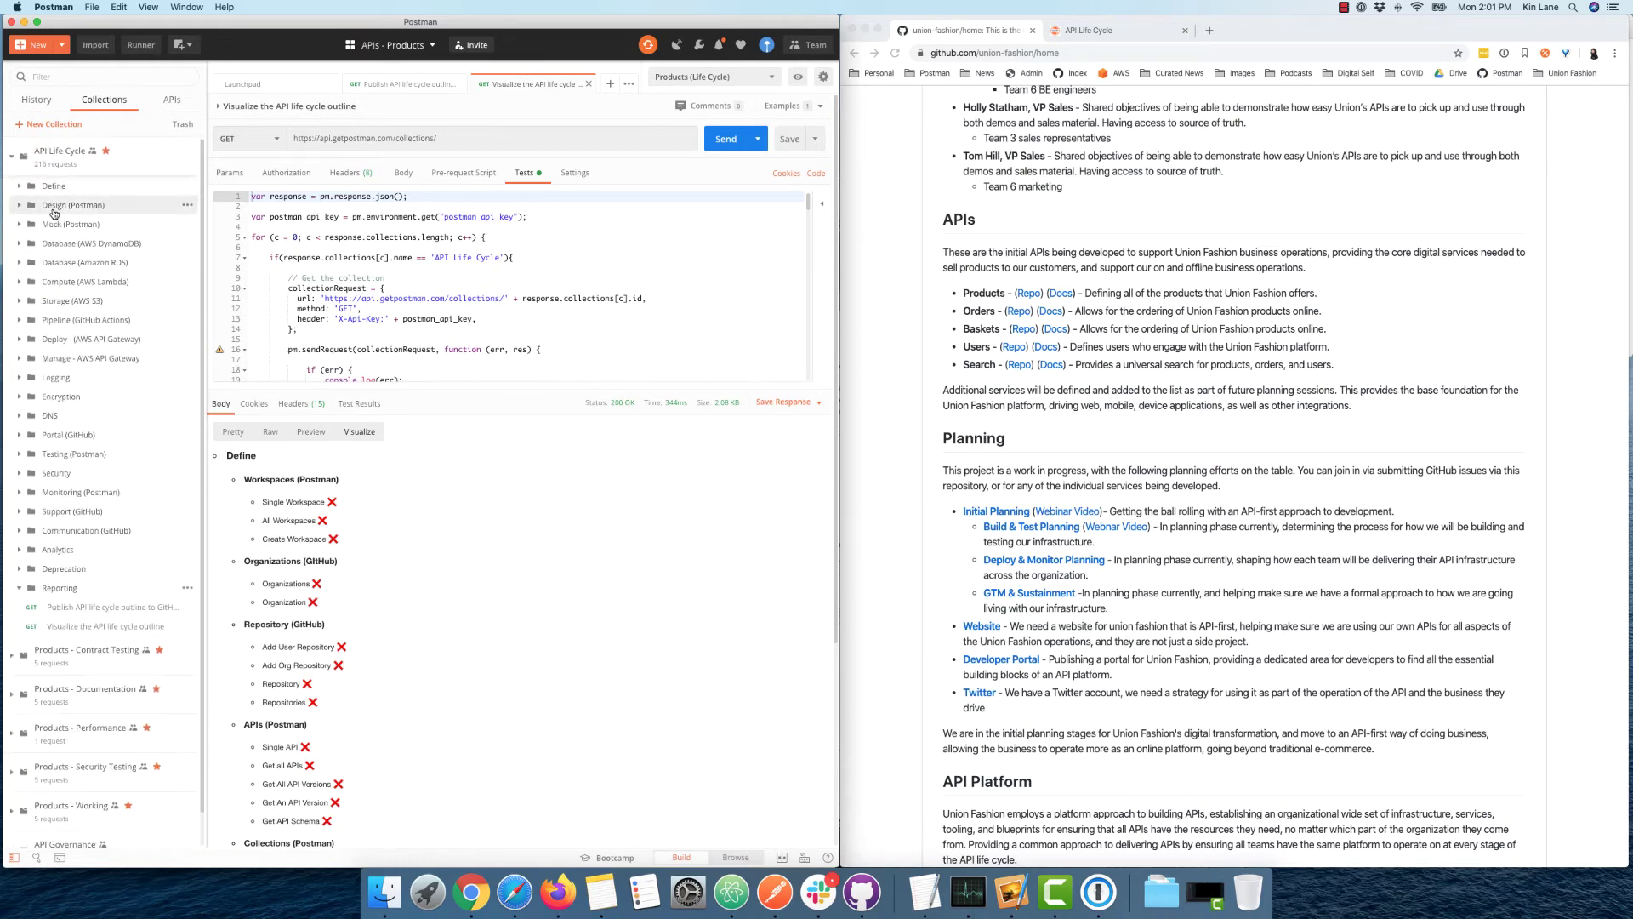
# Step: Switch to Chrome and bring up the published documentation page of the API Life Cycle collection
pyautogui.click(53, 209)
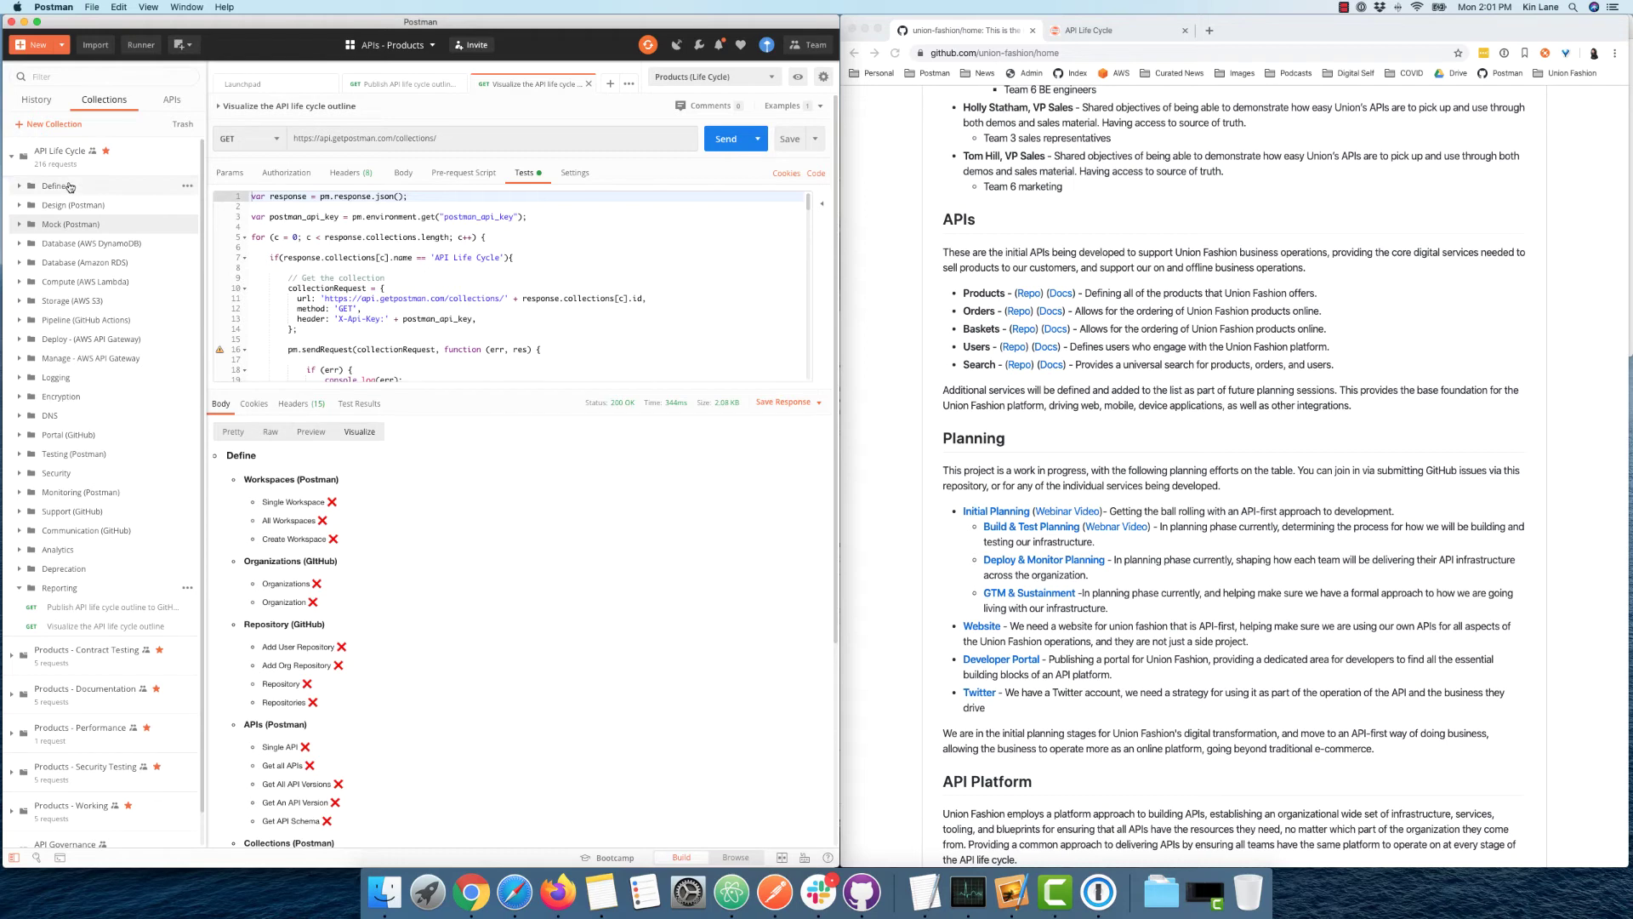
pyautogui.click(1097, 31)
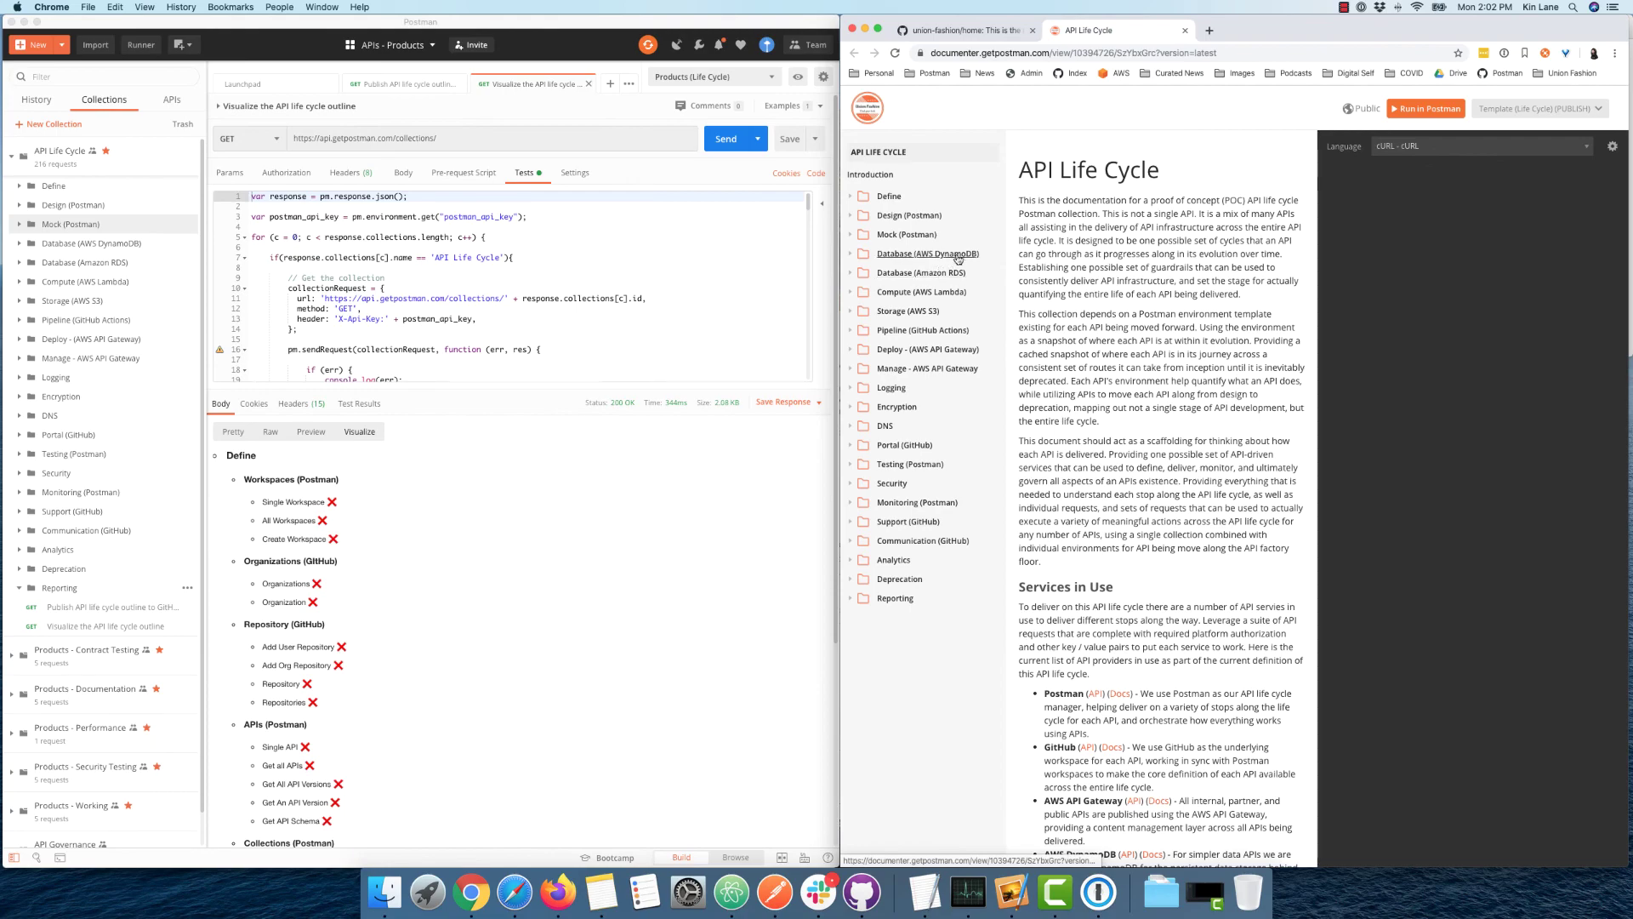
# Step: Return to the union-fashion/home GitHub repository, open its issues list, and preview the Website Outline issue
pyautogui.click(962, 30)
pyautogui.scroll(1, 959, 221)
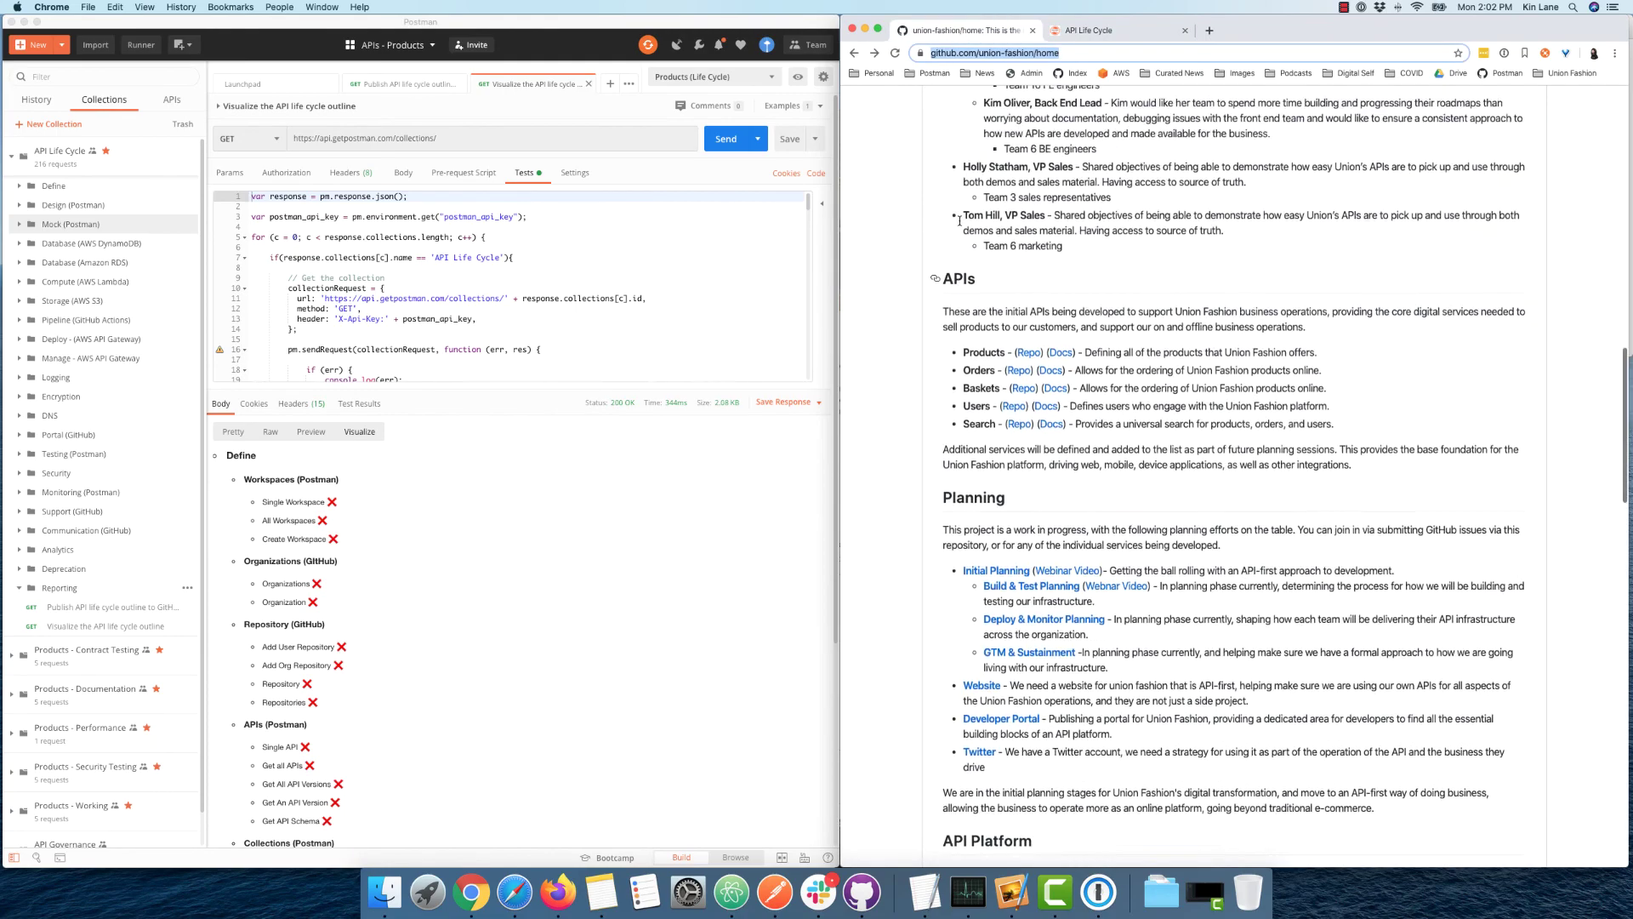
pyautogui.scroll(15, 959, 220)
pyautogui.moveTo(965, 146)
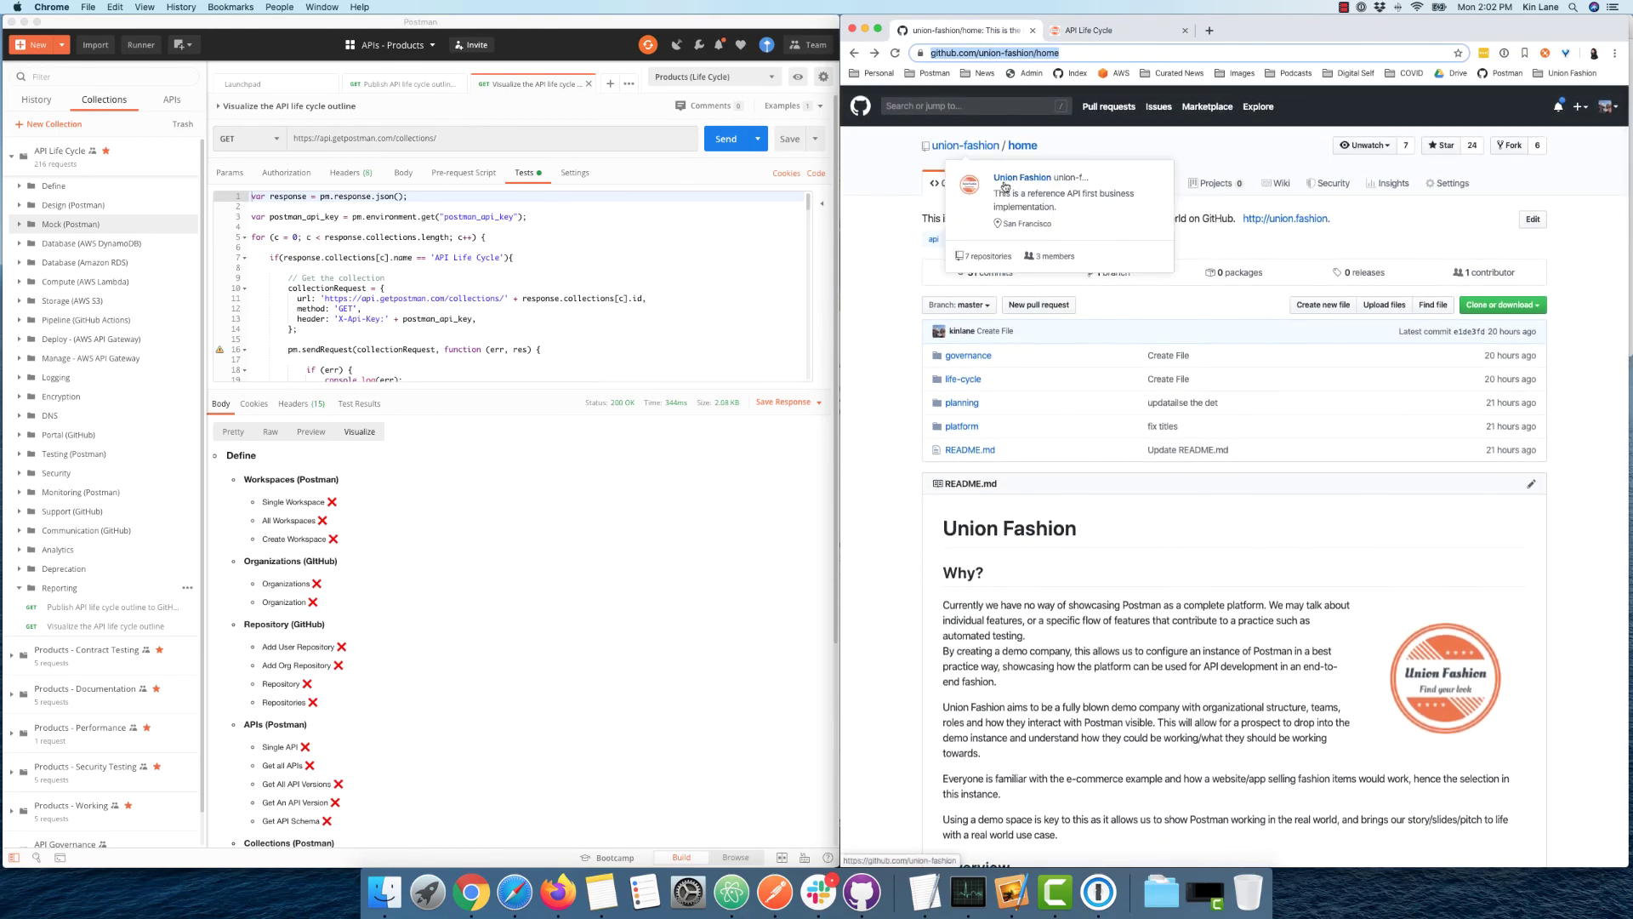
pyautogui.click(1015, 189)
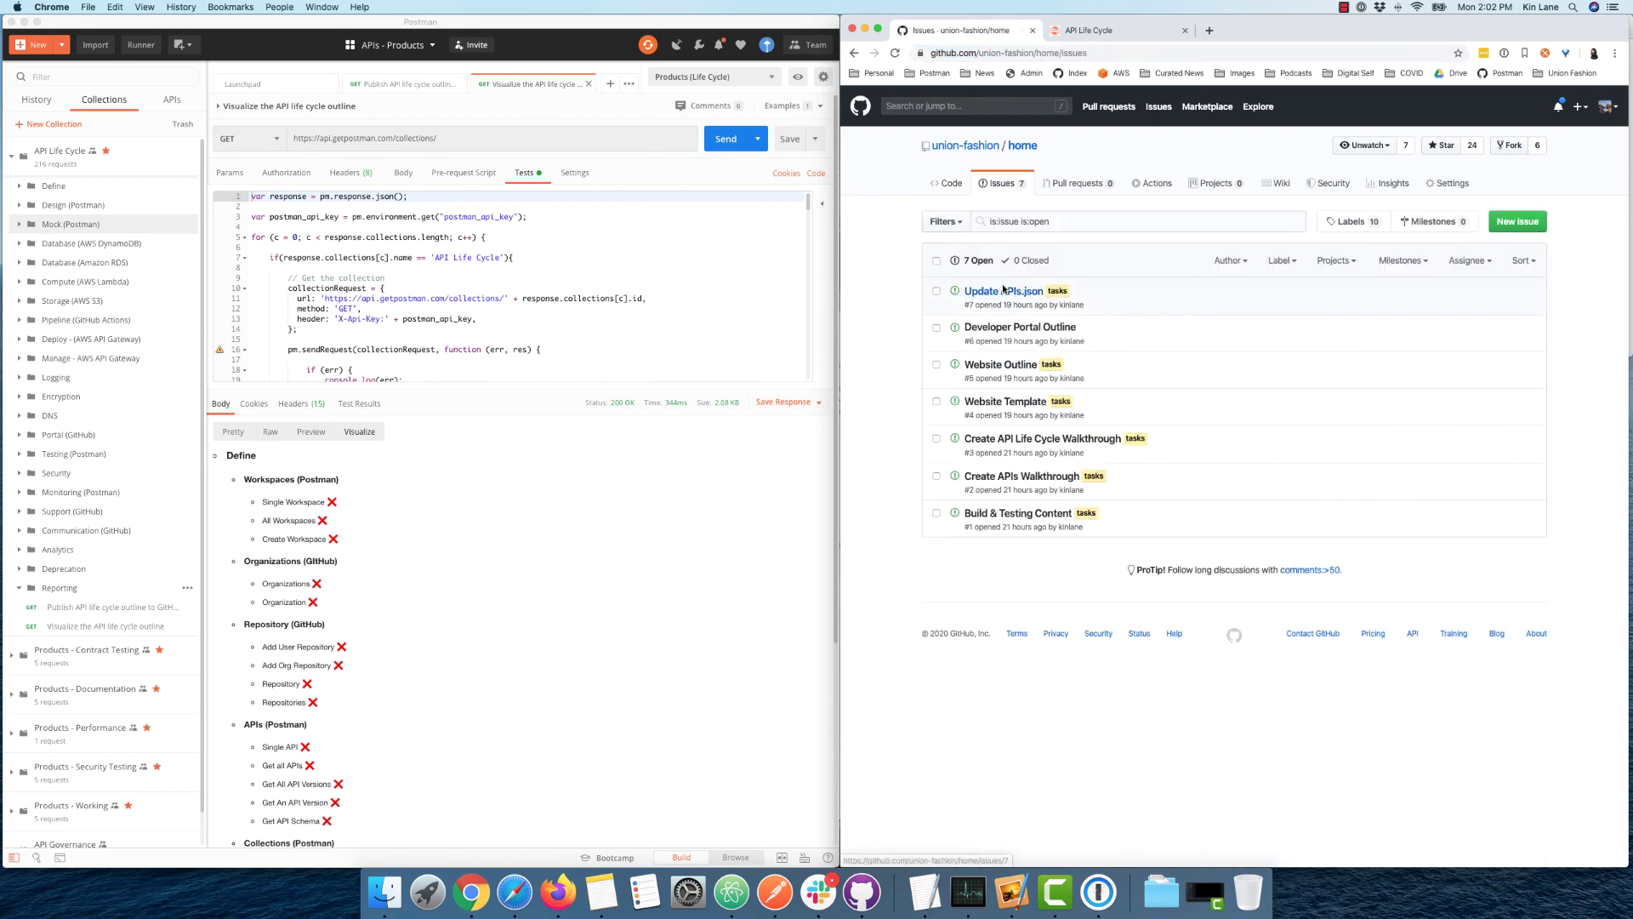
pyautogui.moveTo(961, 364)
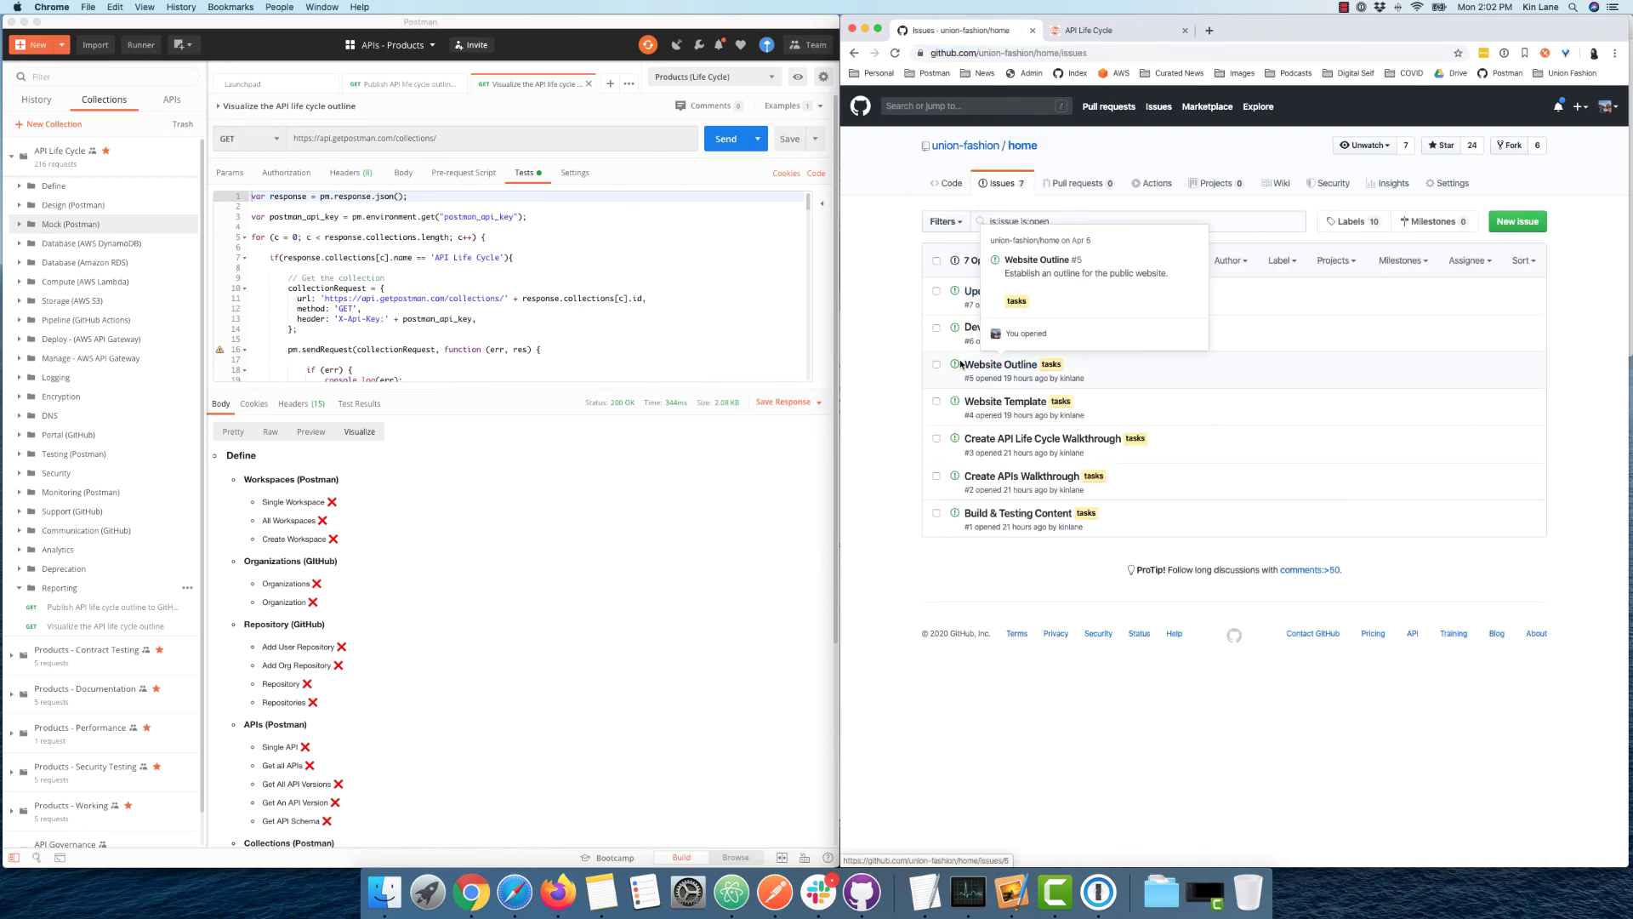